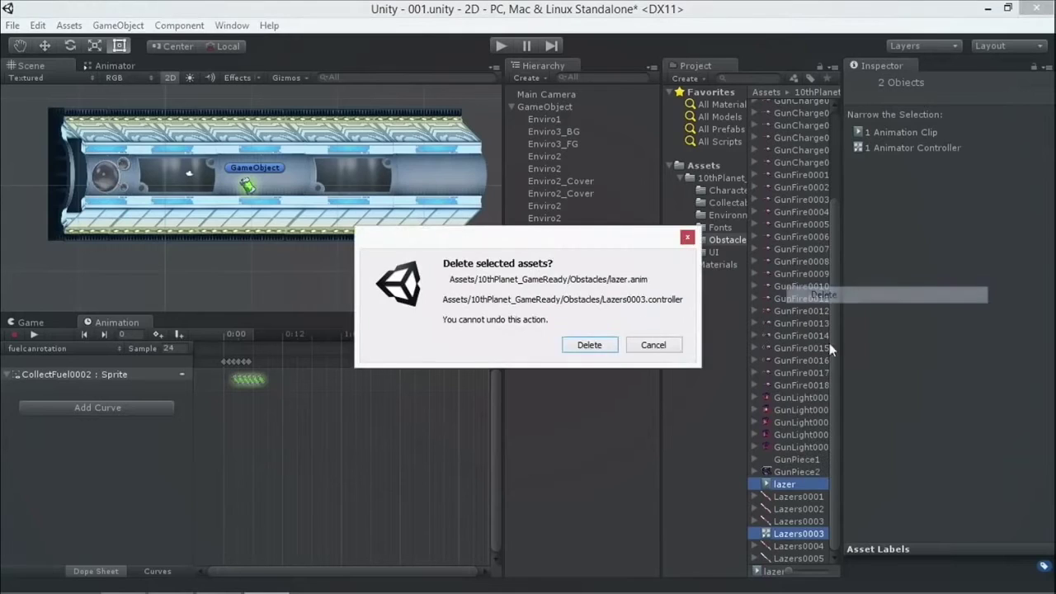
Delete the lazer animation clip and Lazers0003 animator controller, and preview the laser sprites Lazers0001 to Lazers0005.
{"action": "left_click", "coordinate": [588, 345]}
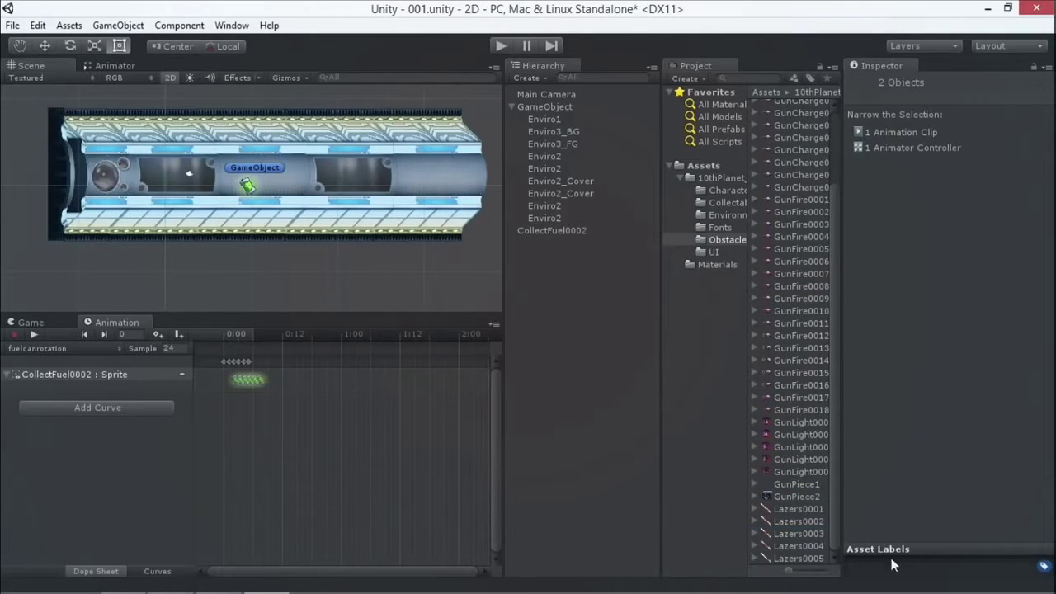
{"action": "left_click", "coordinate": [782, 510]}
{"action": "key", "text": "Down"}
{"action": "key", "text": "Down"}
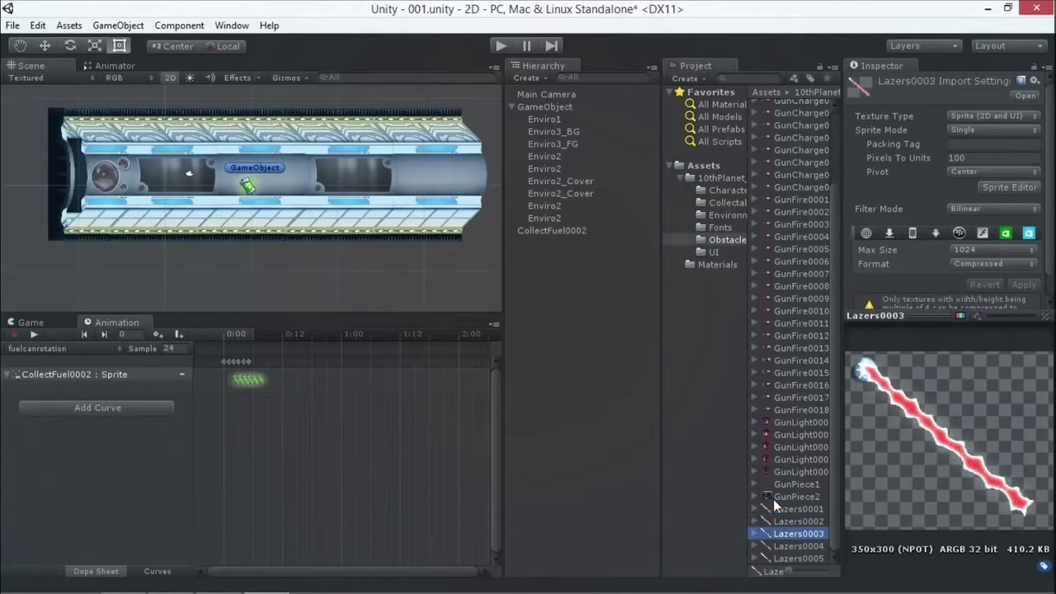
{"action": "key", "text": "Down"}
{"action": "key", "text": "Down"}
Create an animated object in the scene from sprites Lazers0001 through Lazers0005, saving its animation as lazer.
{"action": "left_click", "coordinate": [801, 511]}
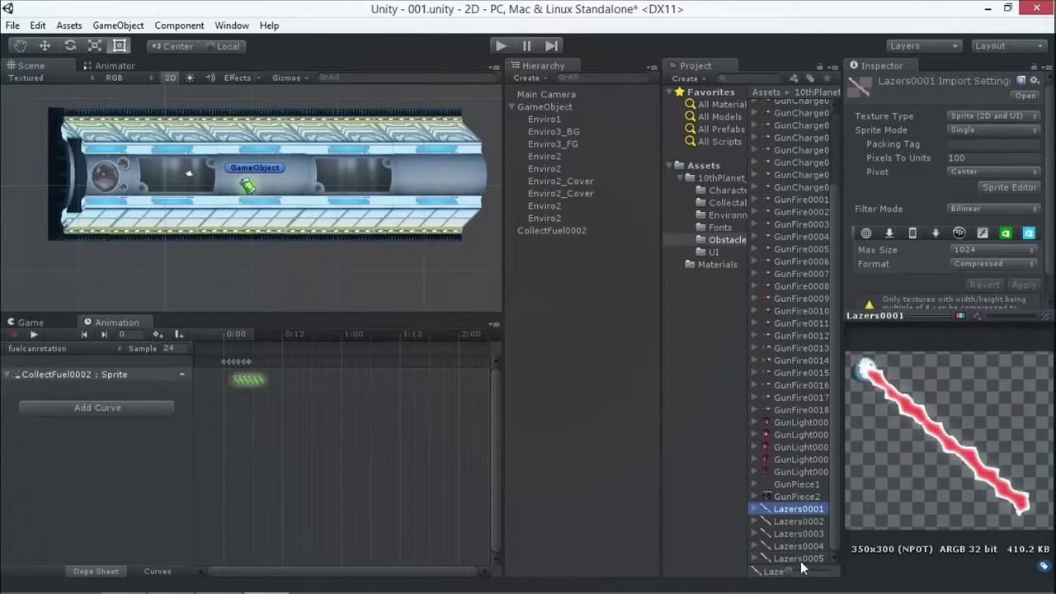
{"action": "left_click", "coordinate": [801, 560], "text": "shift"}
{"action": "left_click_drag", "start_coordinate": [800, 557], "coordinate": [424, 259]}
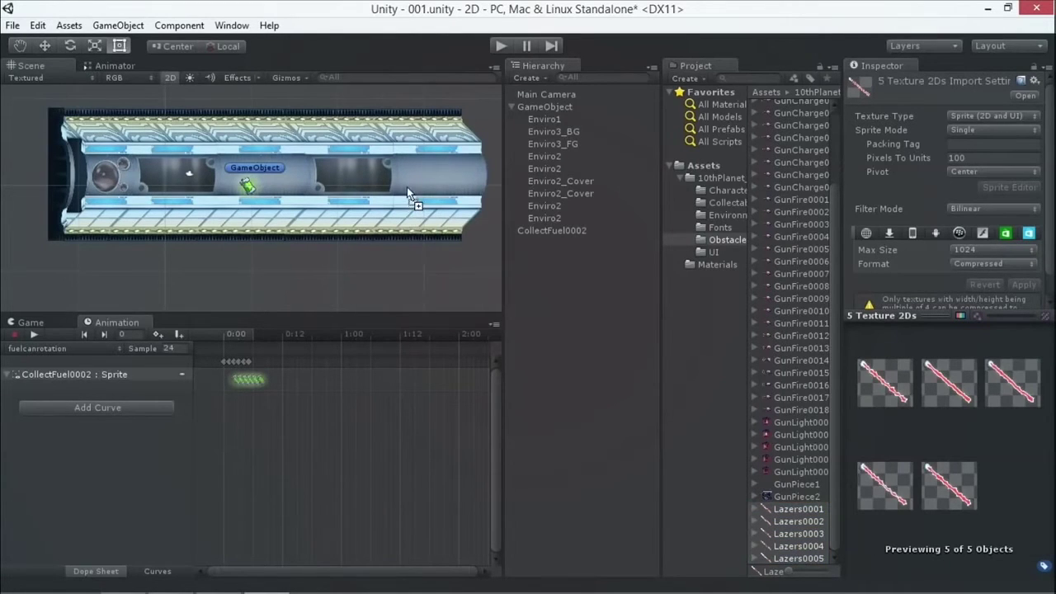
{"action": "left_click_drag", "start_coordinate": [407, 186], "coordinate": [407, 187]}
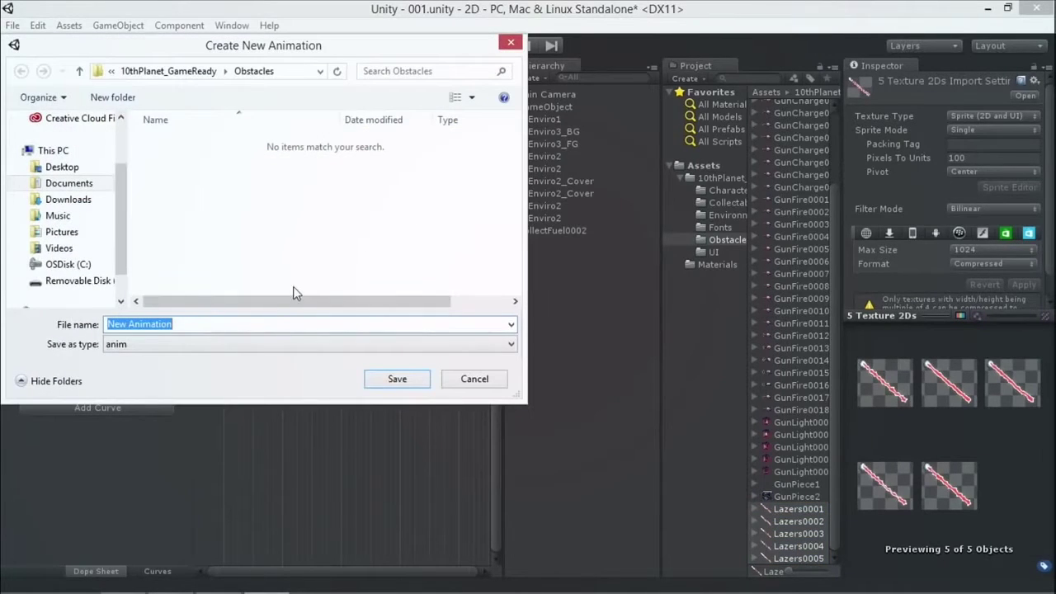
{"action": "type", "text": "lazer"}
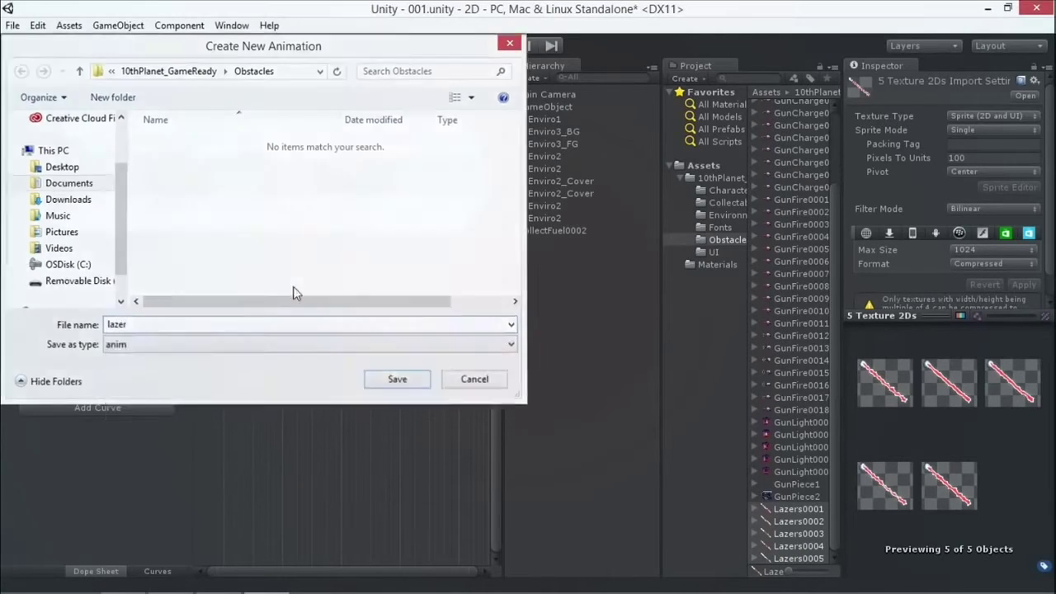
{"action": "key", "text": "Return"}
Mirror the laser with an X scale of -1 and place it at about X 15.6, Y -2.0 over the corridor floor.
{"action": "left_click", "coordinate": [43, 45]}
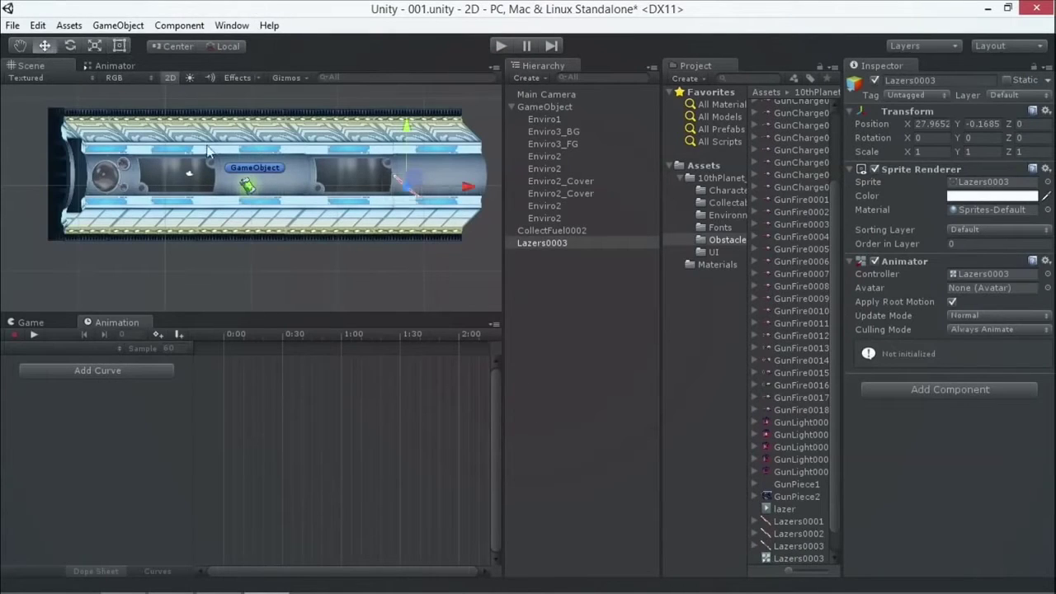
{"action": "left_click_drag", "start_coordinate": [419, 189], "coordinate": [314, 195]}
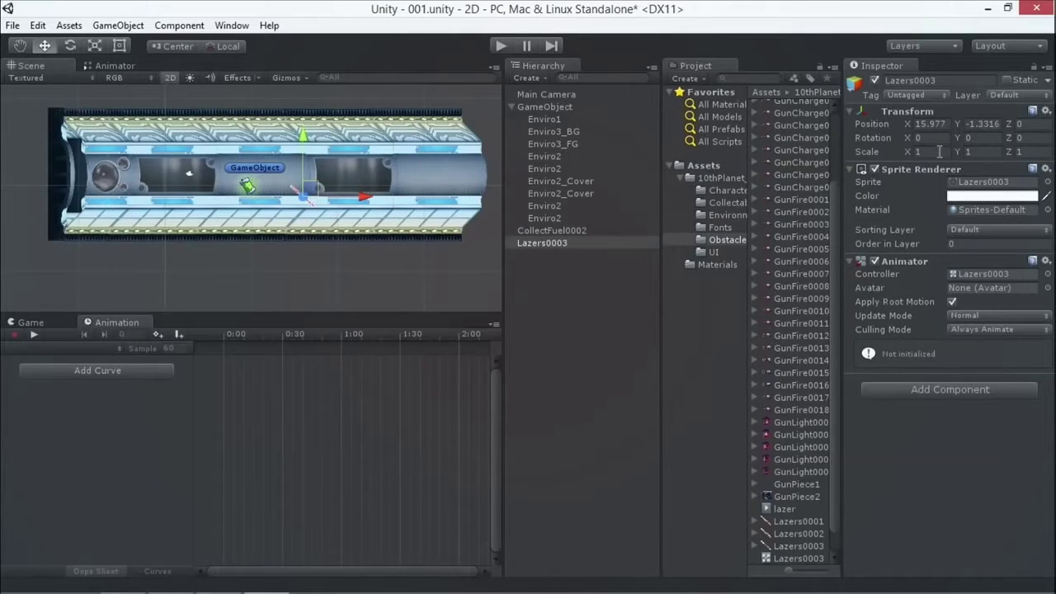
{"action": "type", "text": "-"}
{"action": "type", "text": "f"}
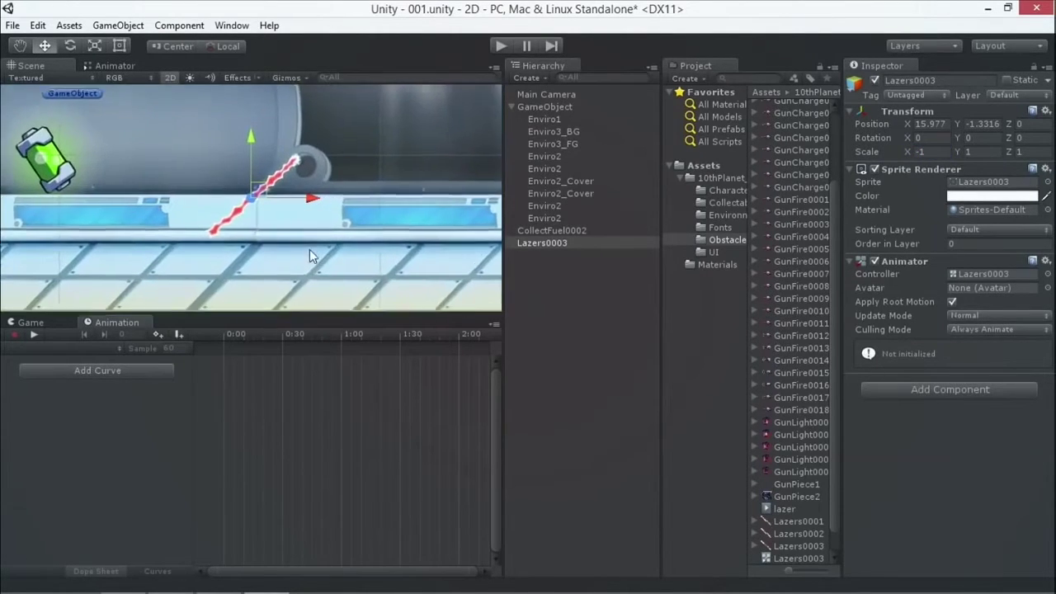
{"action": "left_click_drag", "start_coordinate": [259, 194], "coordinate": [245, 219]}
Duplicate the laser about 1.1 units below the original and make the copy a child of the original.
{"action": "left_click", "coordinate": [551, 242]}
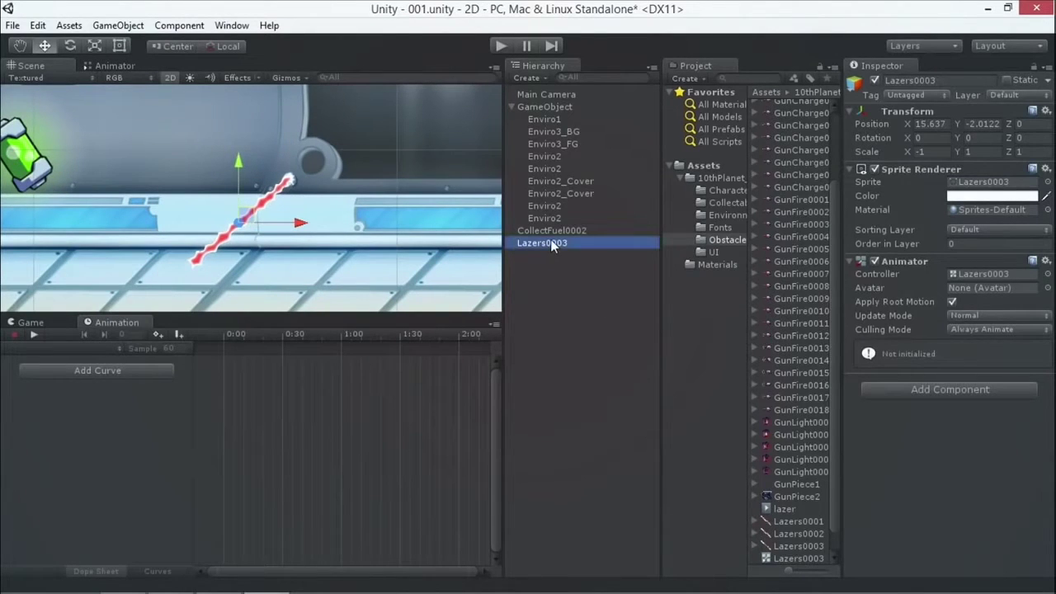
{"action": "key", "text": "ctrl+d"}
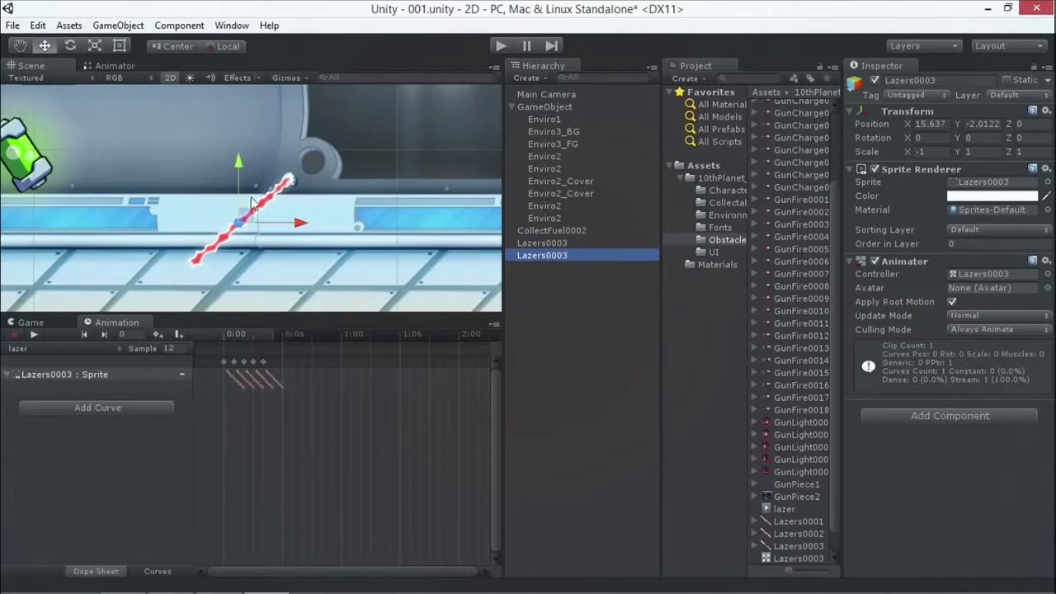
{"action": "left_click_drag", "start_coordinate": [233, 156], "coordinate": [235, 196]}
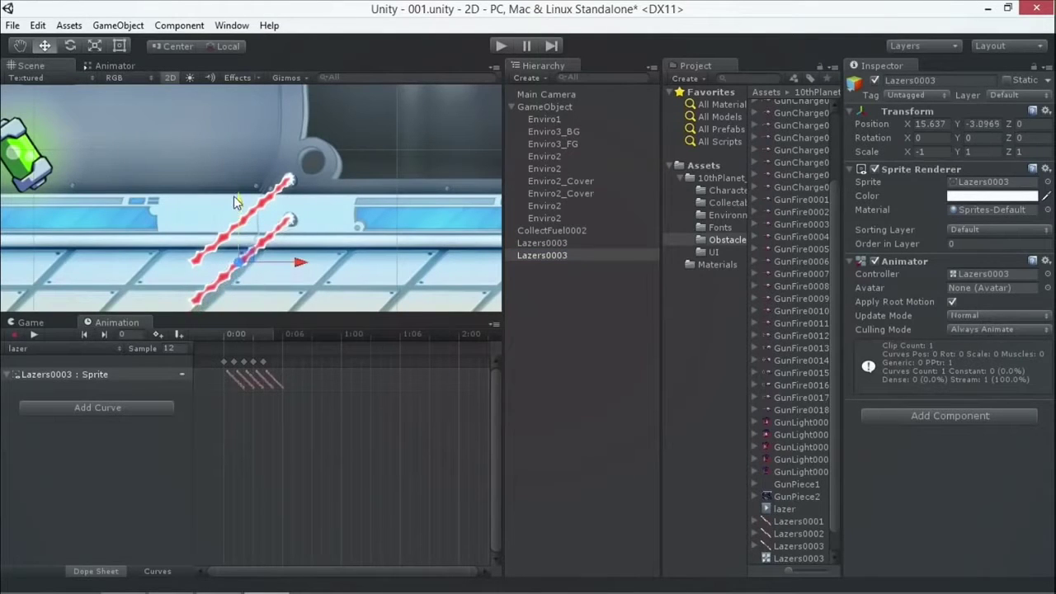
{"action": "left_click_drag", "start_coordinate": [533, 257], "coordinate": [545, 242]}
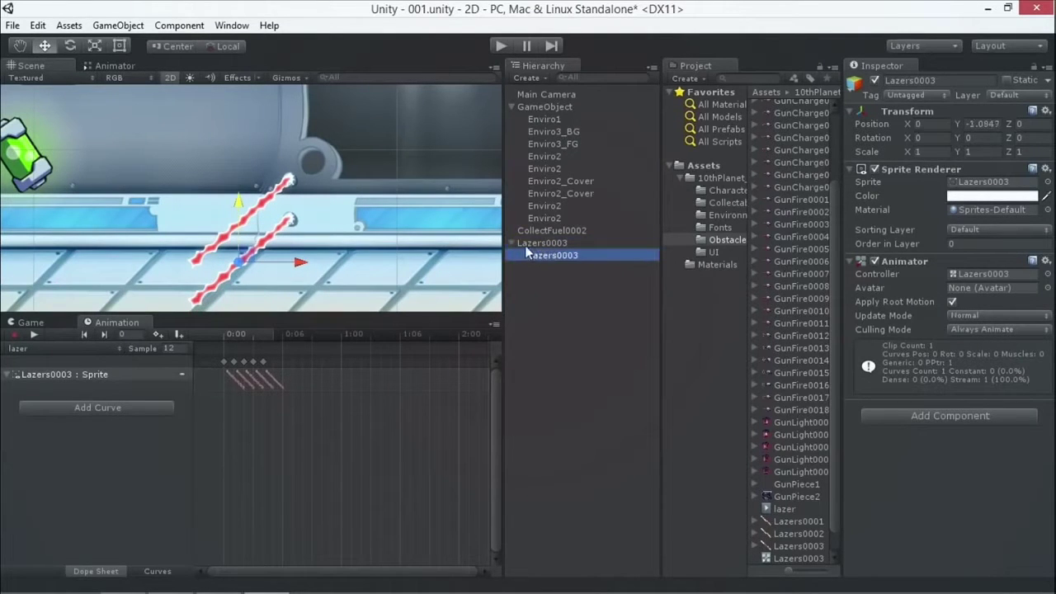
Save the scene and move the parent laser with its child to about X 14.1, Y -2.3.
{"action": "scroll", "coordinate": [256, 151], "scroll_direction": "down", "scroll_amount": 6}
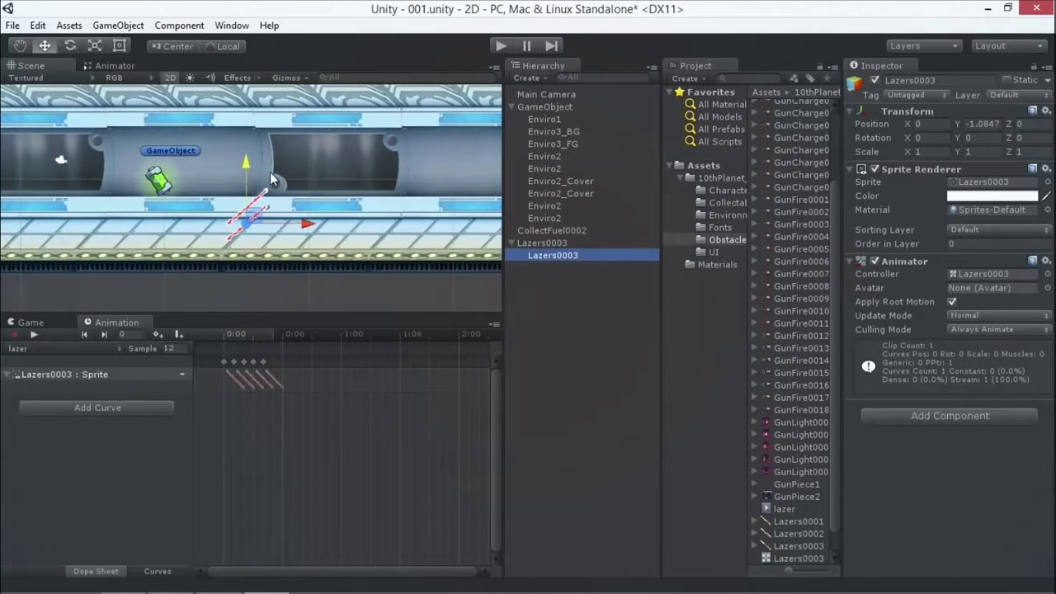
{"action": "left_click", "coordinate": [13, 25]}
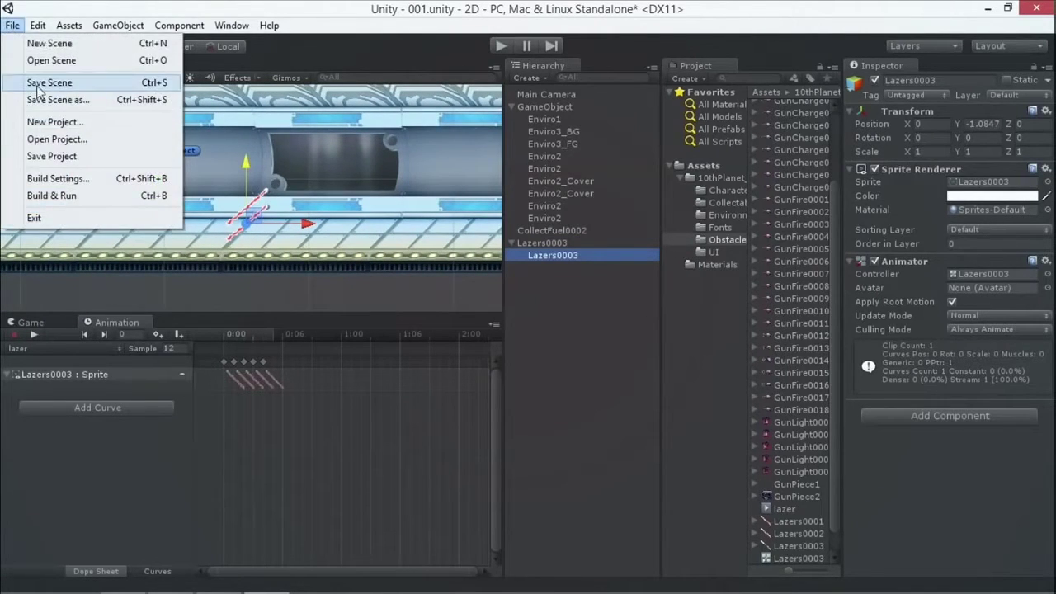
{"action": "left_click", "coordinate": [35, 81]}
{"action": "left_click", "coordinate": [532, 242]}
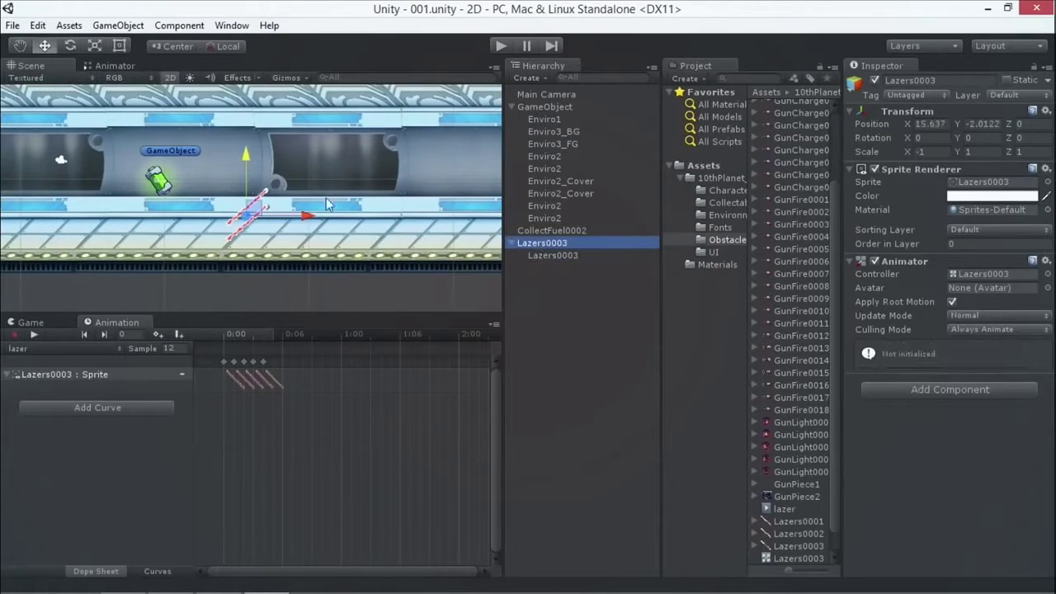
{"action": "mouse_move", "coordinate": [252, 213]}
{"action": "left_mouse_down"}
{"action": "mouse_move", "coordinate": [359, 216]}
{"action": "mouse_move", "coordinate": [242, 212]}
{"action": "left_mouse_up"}
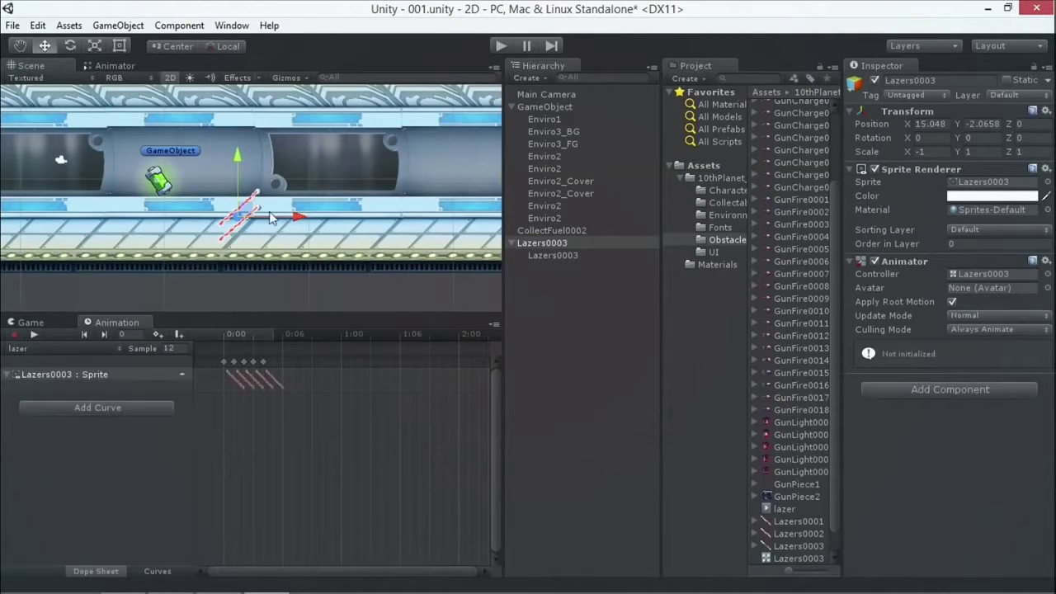
{"action": "left_click_drag", "start_coordinate": [247, 213], "coordinate": [225, 214]}
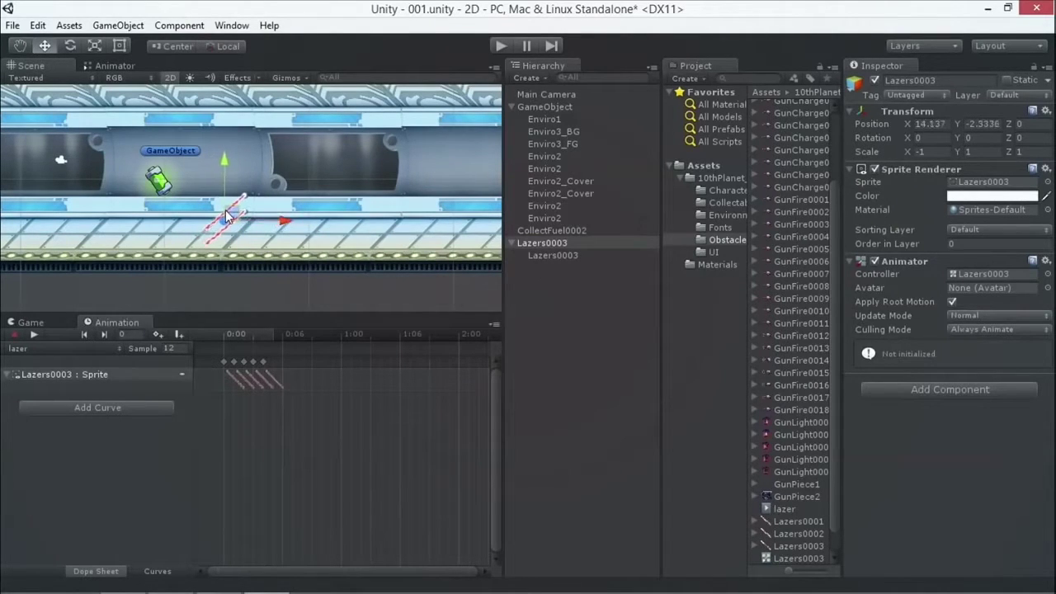
Play the scene to check the laser animation, stop it, and save the scene.
{"action": "left_click", "coordinate": [501, 45]}
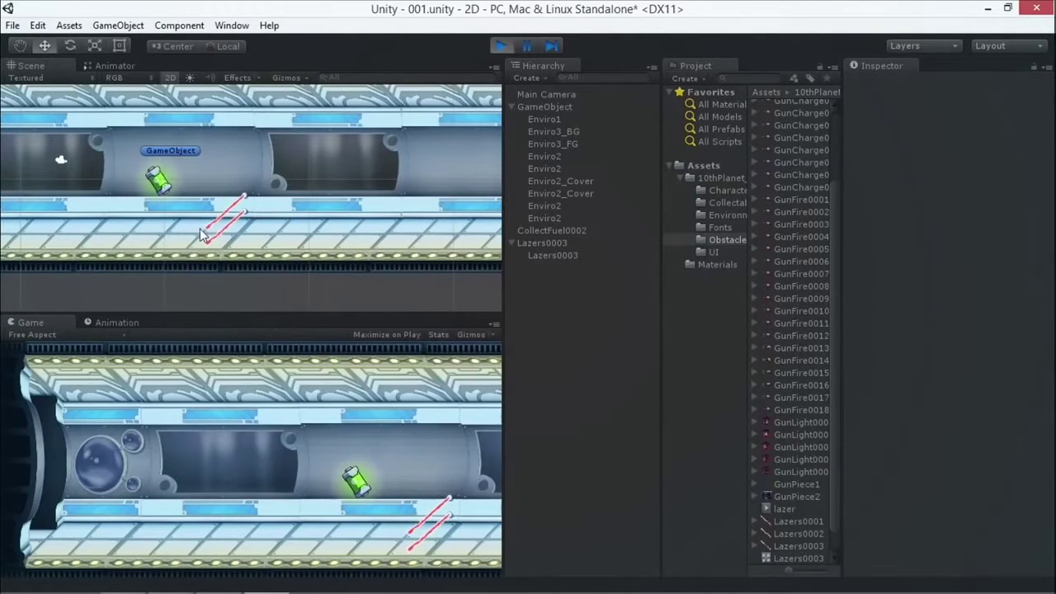
{"action": "scroll", "coordinate": [283, 181], "scroll_direction": "down", "scroll_amount": 5}
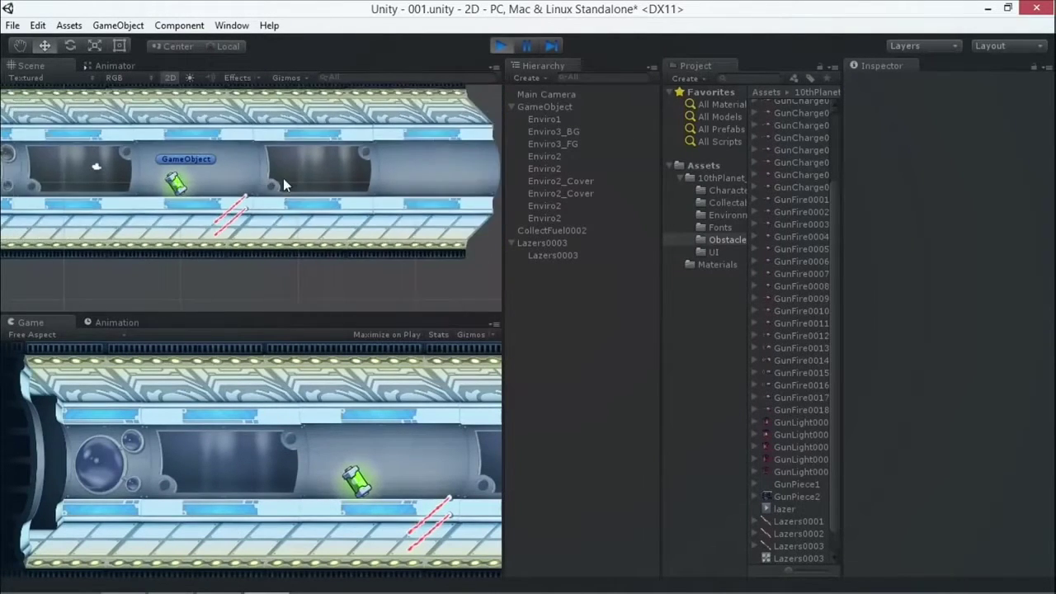
{"action": "left_click", "coordinate": [498, 45]}
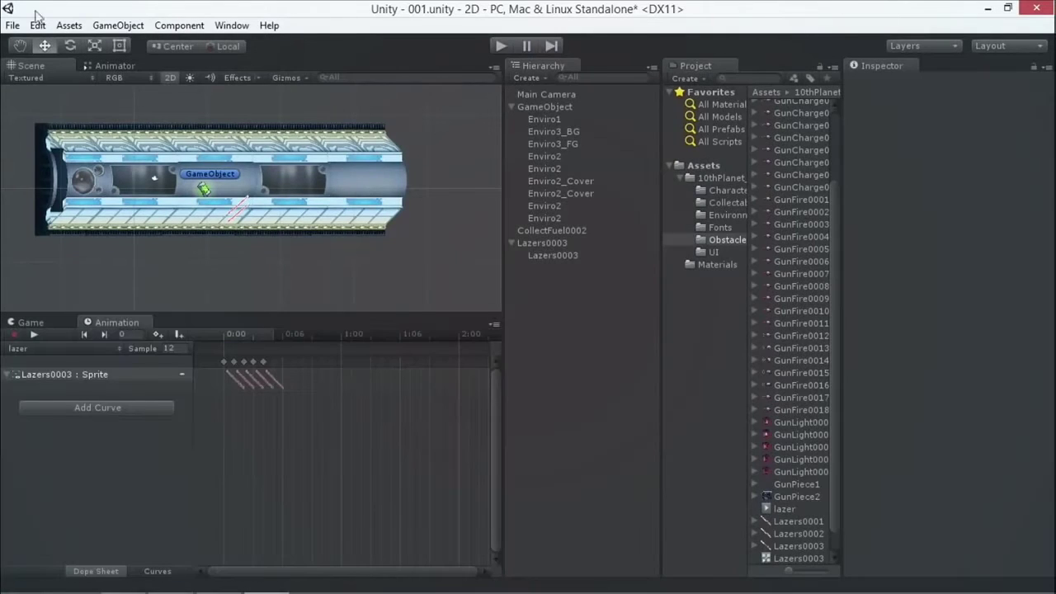
{"action": "left_click", "coordinate": [12, 25]}
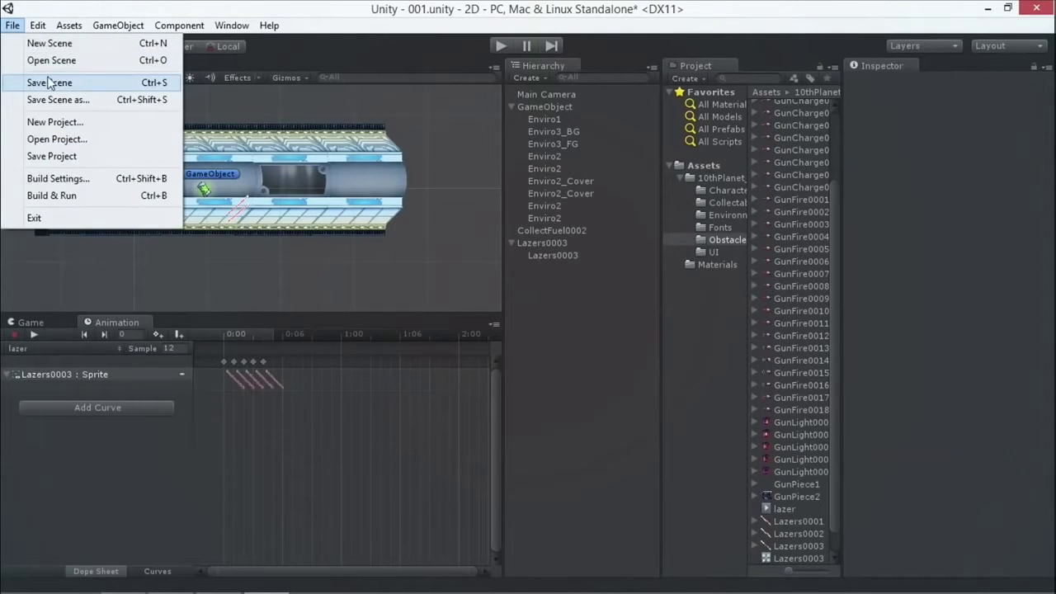
{"action": "left_click", "coordinate": [50, 82]}
{"action": "scroll", "coordinate": [266, 267], "scroll_direction": "down", "scroll_amount": 2}
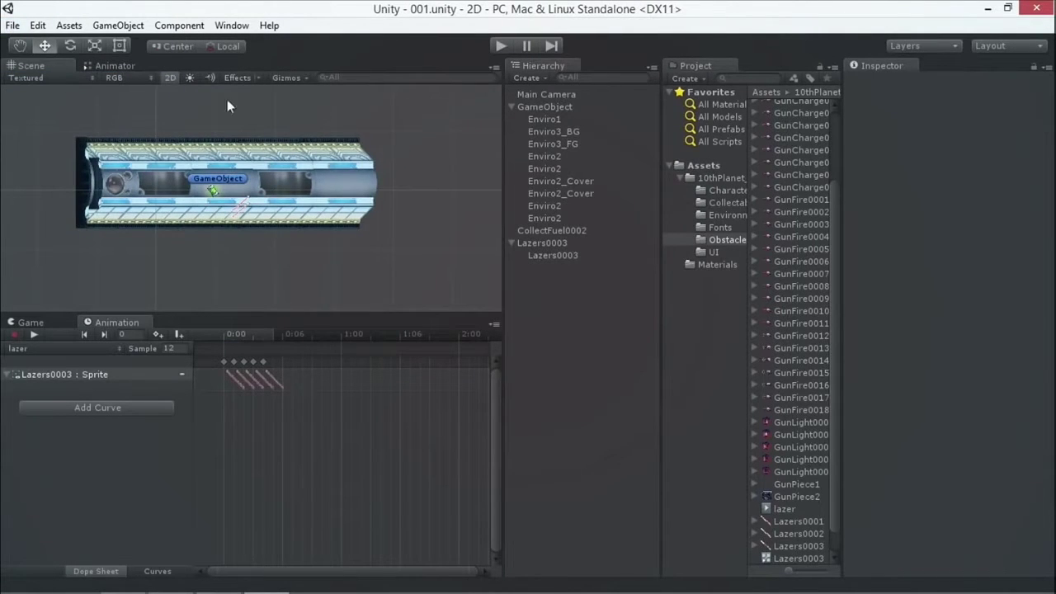
Take Enviro3_BG and Enviro3_FG out of GameObject and place them at the root of the hierarchy.
{"action": "left_click", "coordinate": [536, 242]}
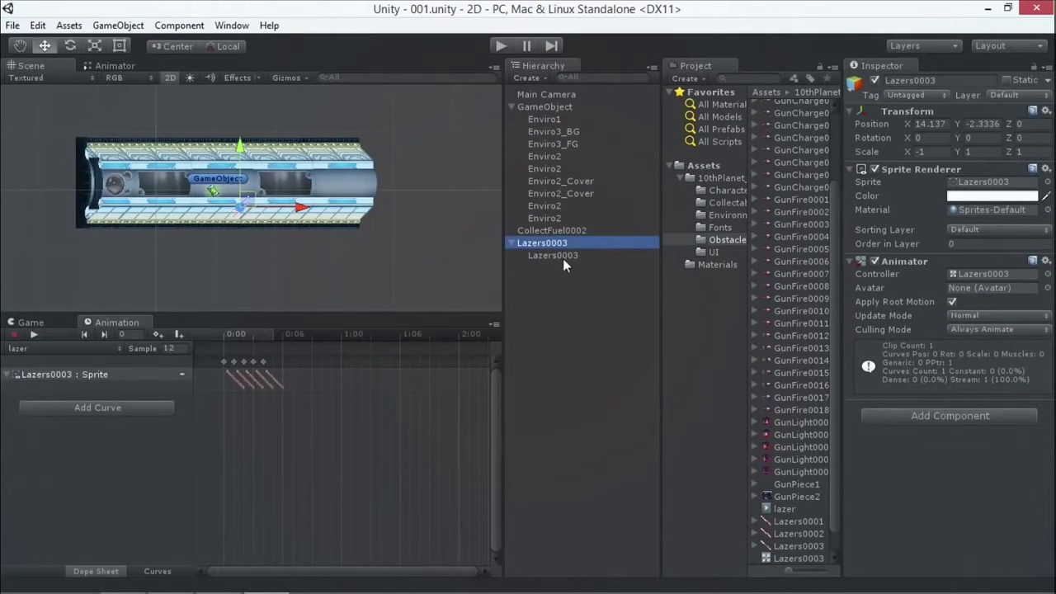
{"action": "left_click", "coordinate": [541, 108]}
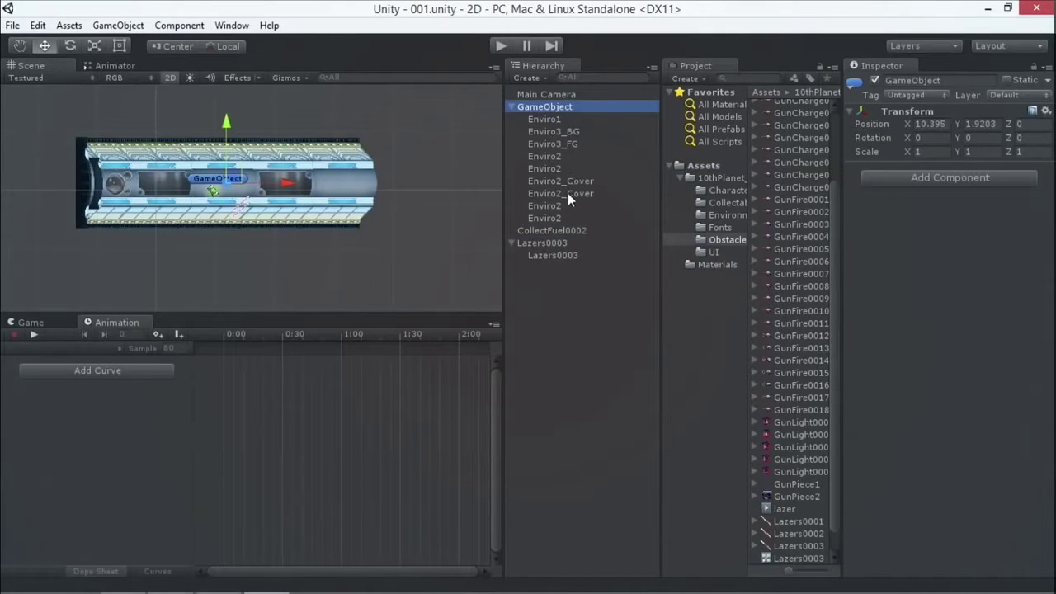
{"action": "left_click", "coordinate": [559, 143]}
{"action": "left_click", "coordinate": [558, 133], "text": "ctrl"}
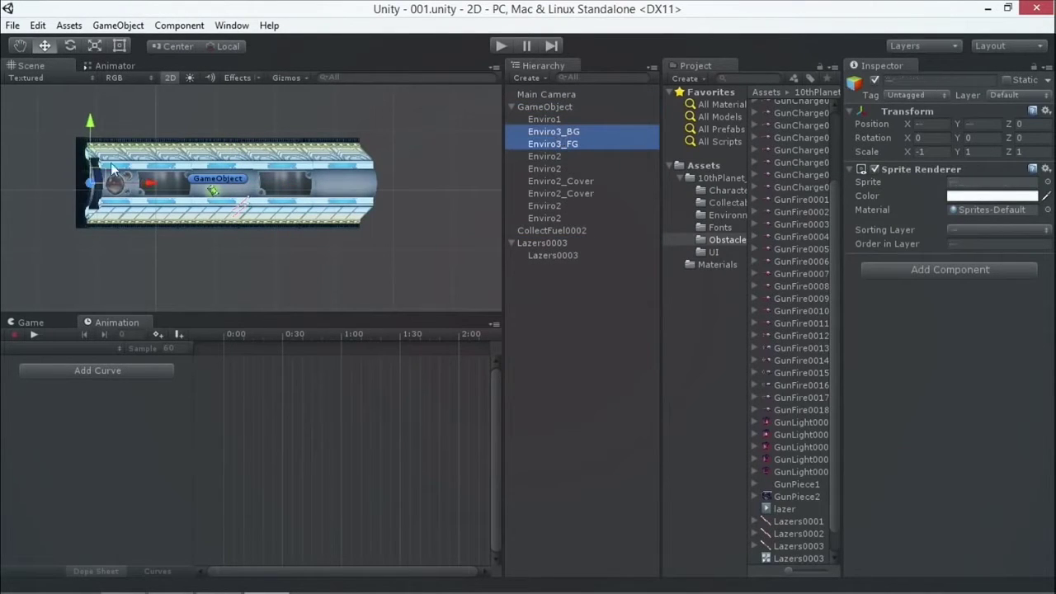
{"action": "left_click_drag", "start_coordinate": [523, 145], "coordinate": [565, 283]}
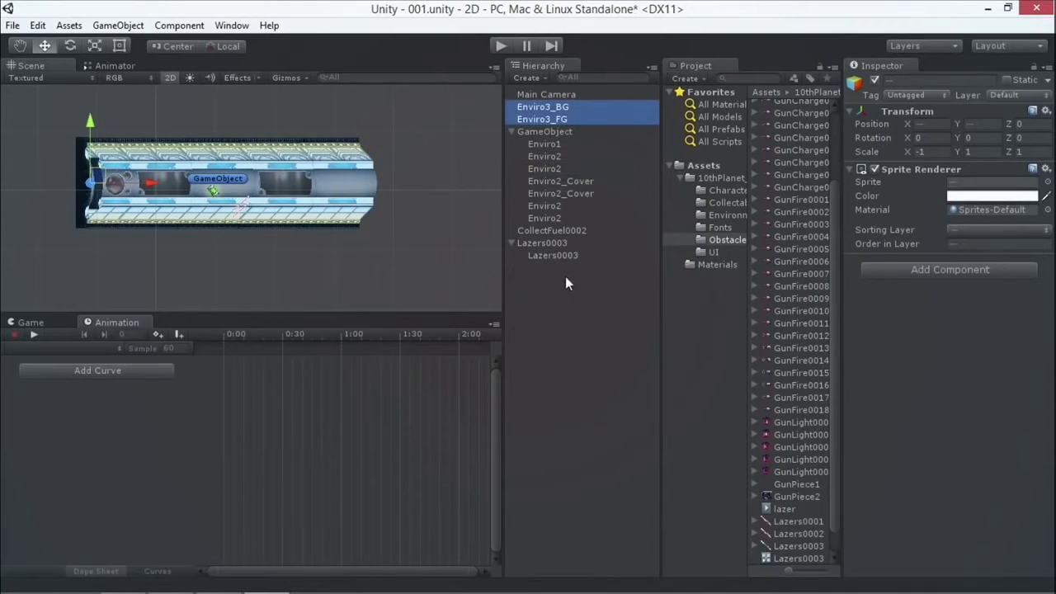
{"action": "left_click", "coordinate": [544, 131]}
{"action": "mouse_move", "coordinate": [239, 175]}
{"action": "left_mouse_down"}
{"action": "mouse_move", "coordinate": [483, 174]}
{"action": "mouse_move", "coordinate": [748, 215]}
{"action": "mouse_move", "coordinate": [198, 166]}
{"action": "mouse_move", "coordinate": [255, 177]}
{"action": "mouse_move", "coordinate": [239, 172]}
{"action": "left_mouse_up"}
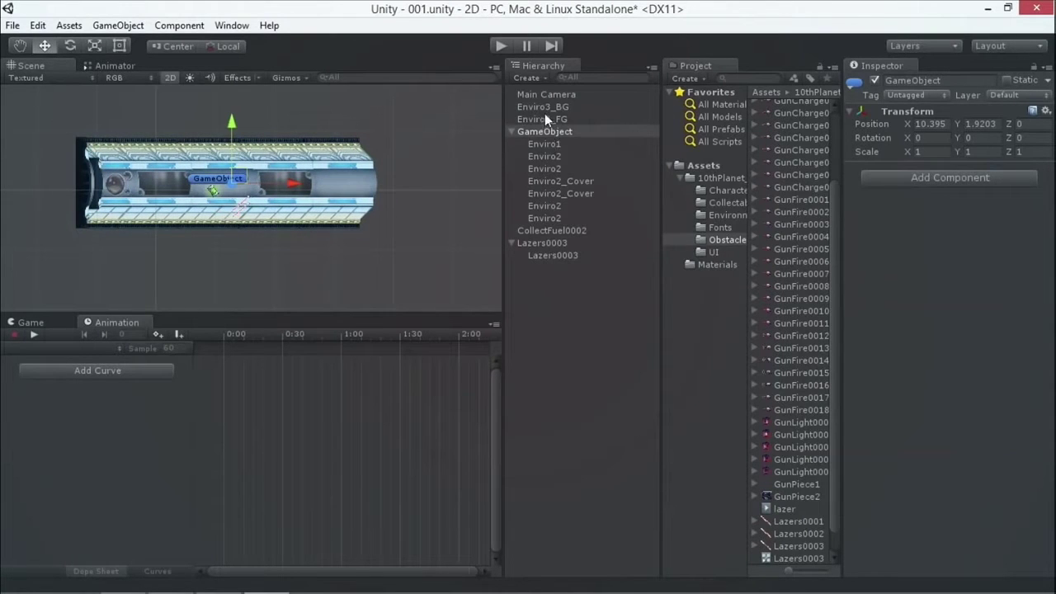
Make CollectFuel0002 and the Lazers0003 pair children of GameObject.
{"action": "left_click", "coordinate": [557, 231]}
{"action": "left_click_drag", "start_coordinate": [555, 228], "coordinate": [550, 130]}
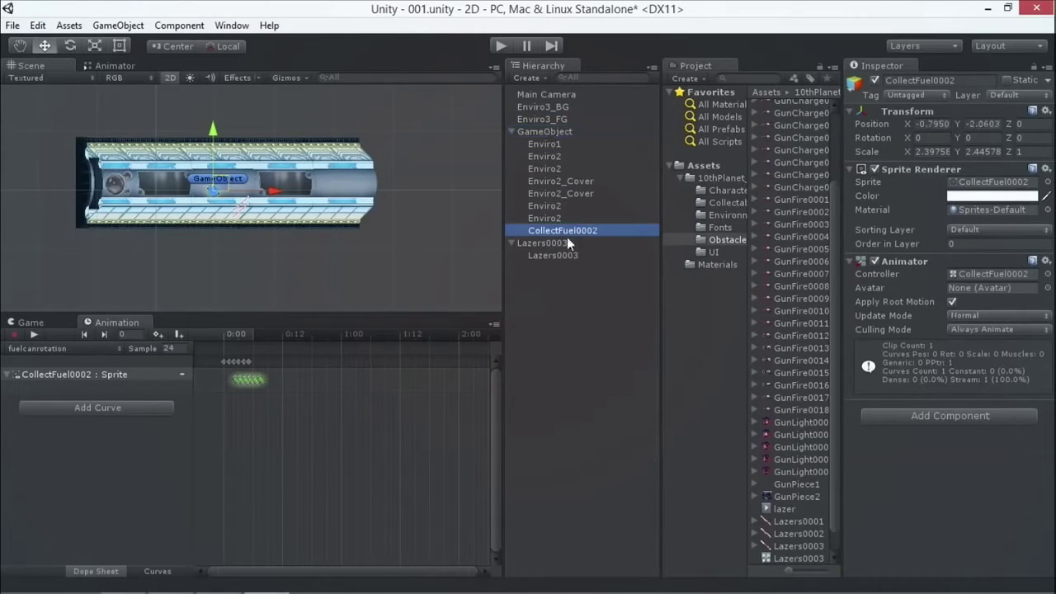
{"action": "left_click", "coordinate": [547, 245]}
{"action": "left_click_drag", "start_coordinate": [546, 245], "coordinate": [555, 130]}
{"action": "scroll", "coordinate": [247, 206], "scroll_direction": "down", "scroll_amount": 3}
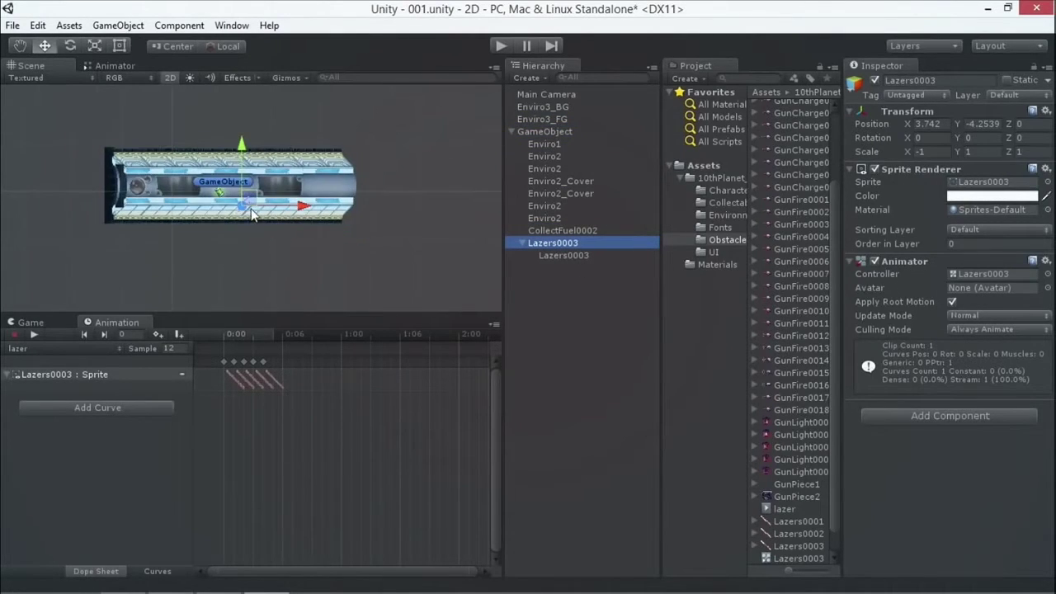
{"action": "scroll", "coordinate": [252, 202], "scroll_direction": "up", "scroll_amount": 5}
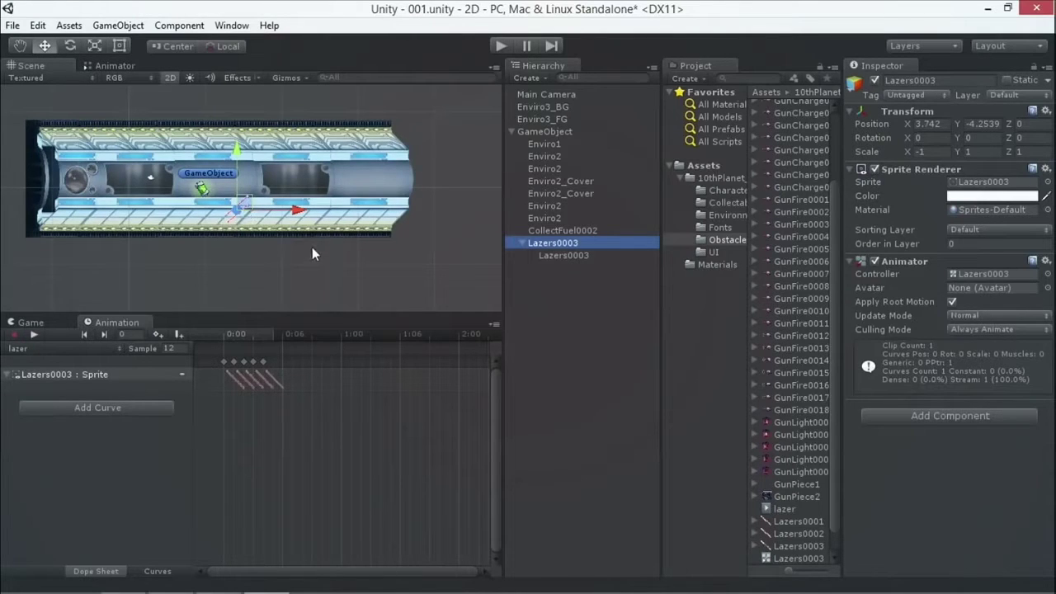
Save the scene with the regrouped GameObject hierarchy.
{"action": "left_click", "coordinate": [534, 132]}
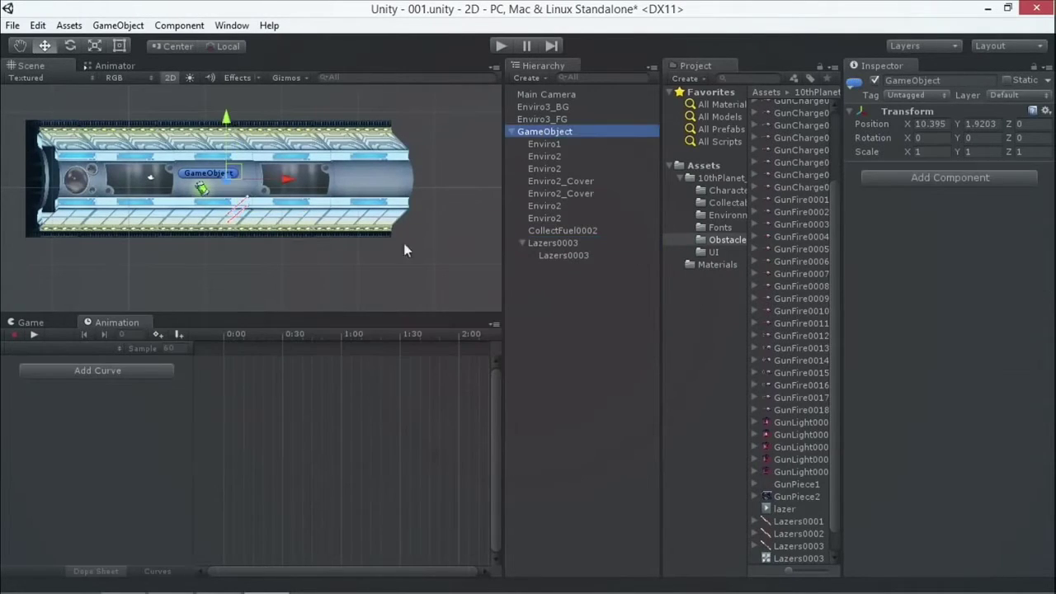
{"action": "left_click", "coordinate": [12, 24]}
{"action": "left_click", "coordinate": [47, 83]}
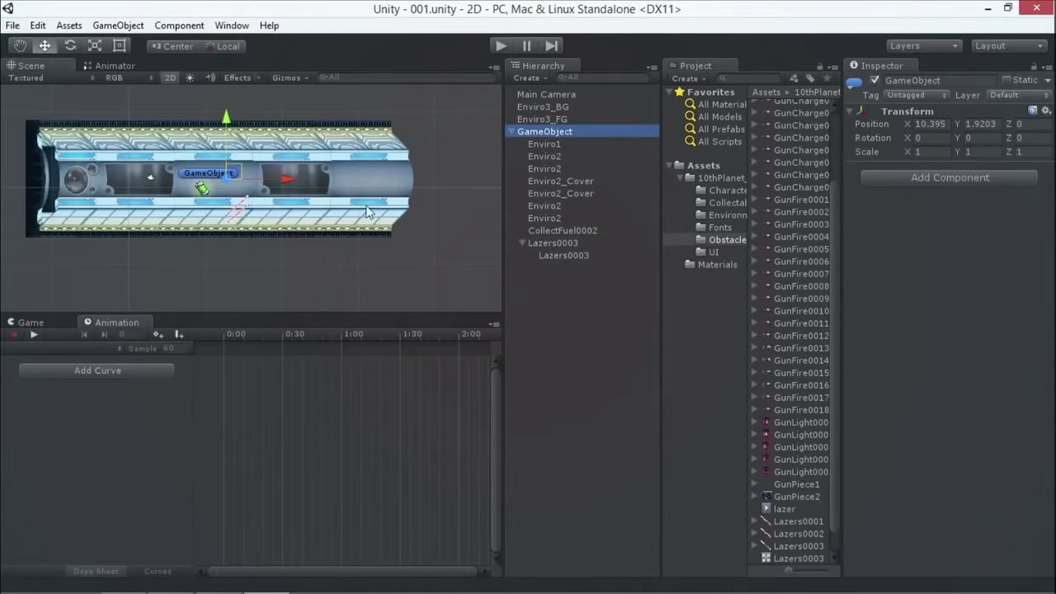
Rename the GameObject parent in the hierarchy as Prefab01.
{"action": "left_click", "coordinate": [532, 132]}
{"action": "right_click", "coordinate": [532, 132]}
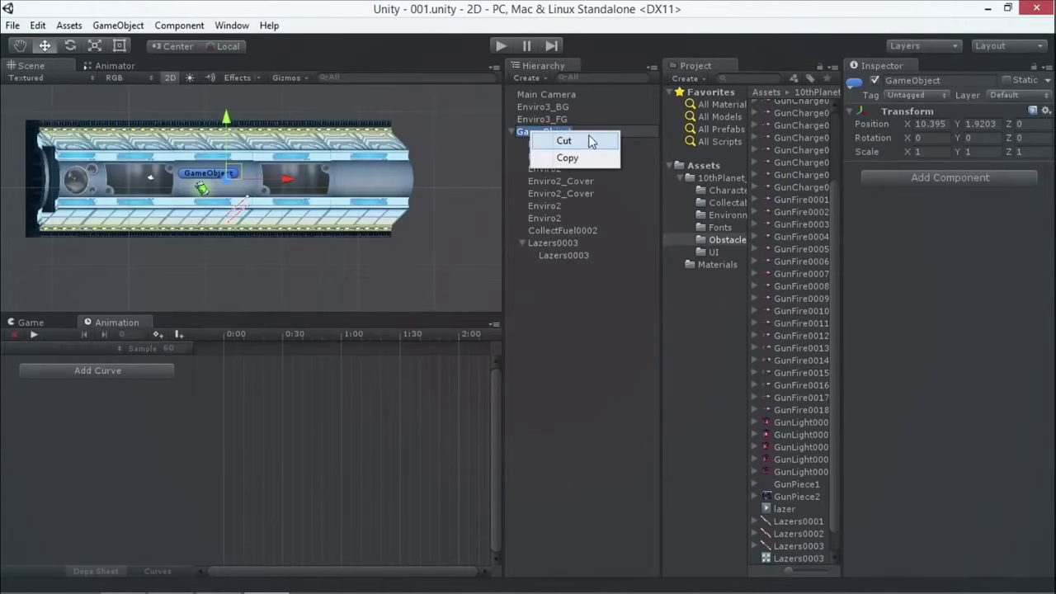
{"action": "left_click", "coordinate": [564, 141]}
{"action": "type", "text": "Pr"}
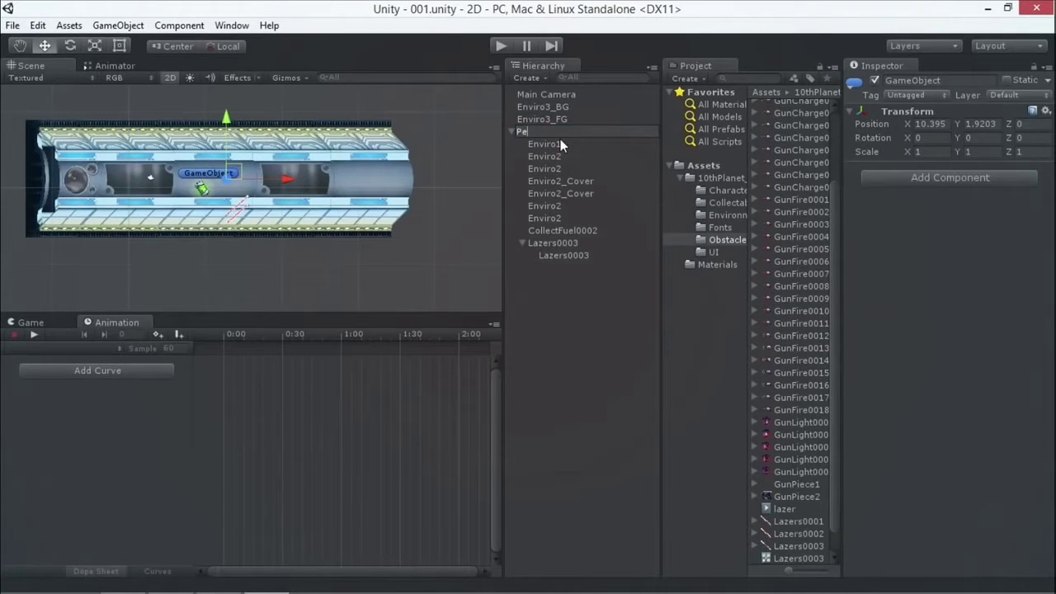
{"action": "type", "text": "efab01"}
{"action": "key", "text": "Return"}
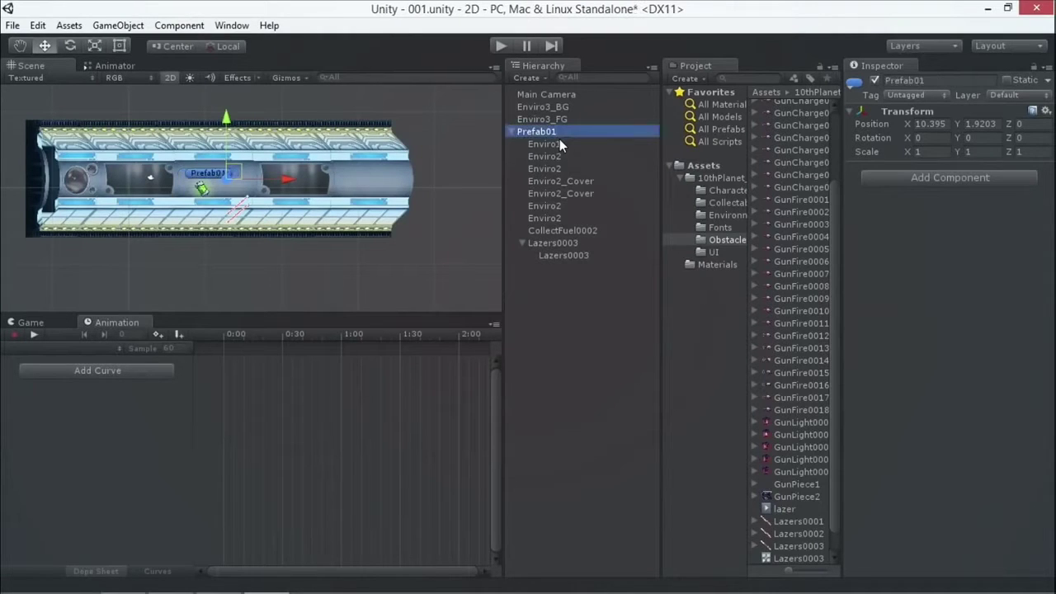
Duplicate Prefab01 and rename the copy as Prefab02.
{"action": "key", "text": "ctrl+d"}
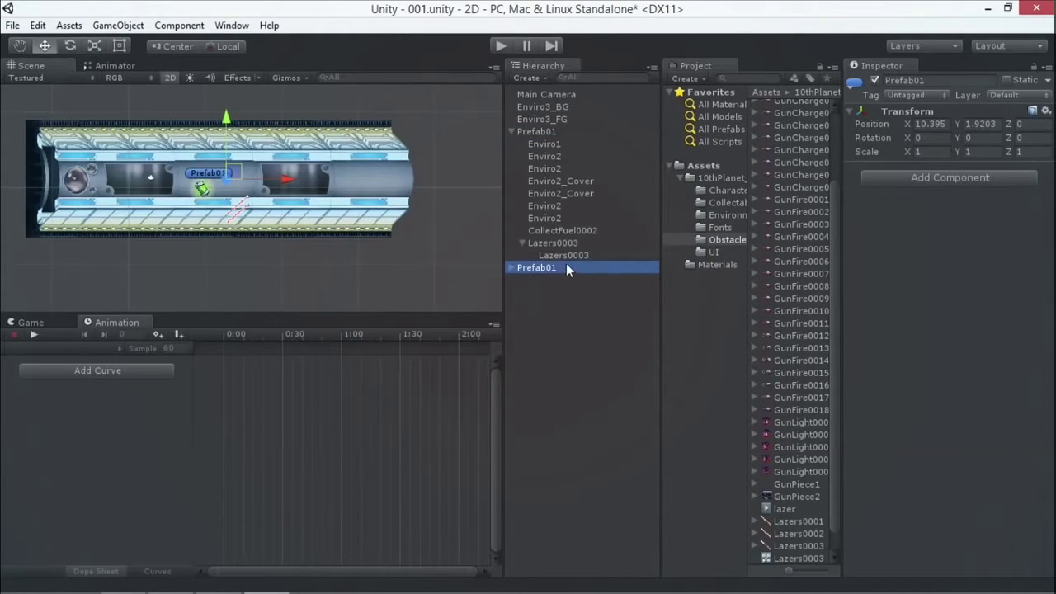
{"action": "left_click", "coordinate": [563, 265]}
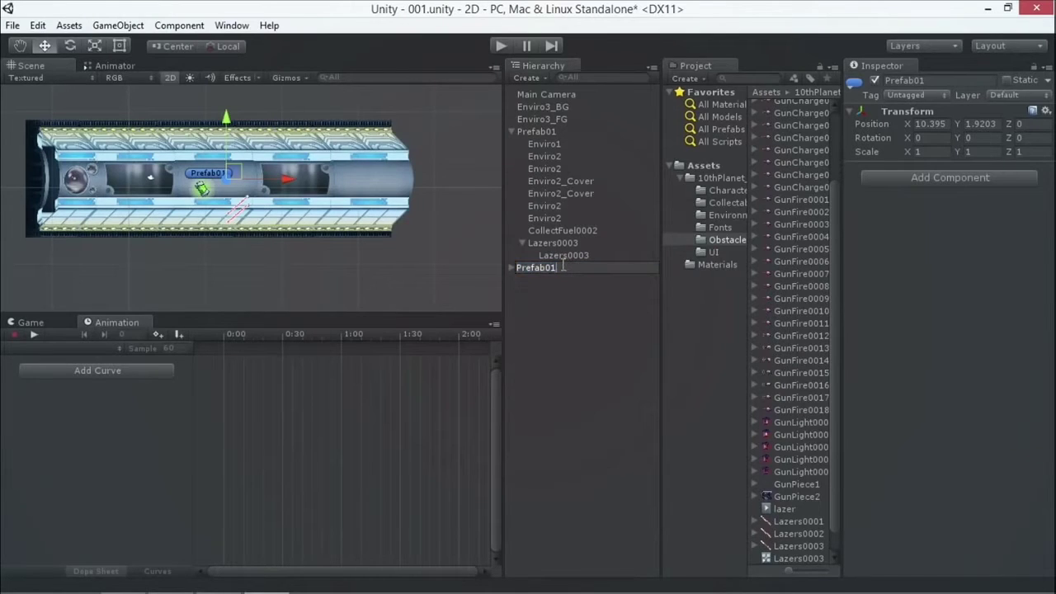
{"action": "type", "text": "2"}
{"action": "key", "text": "Return"}
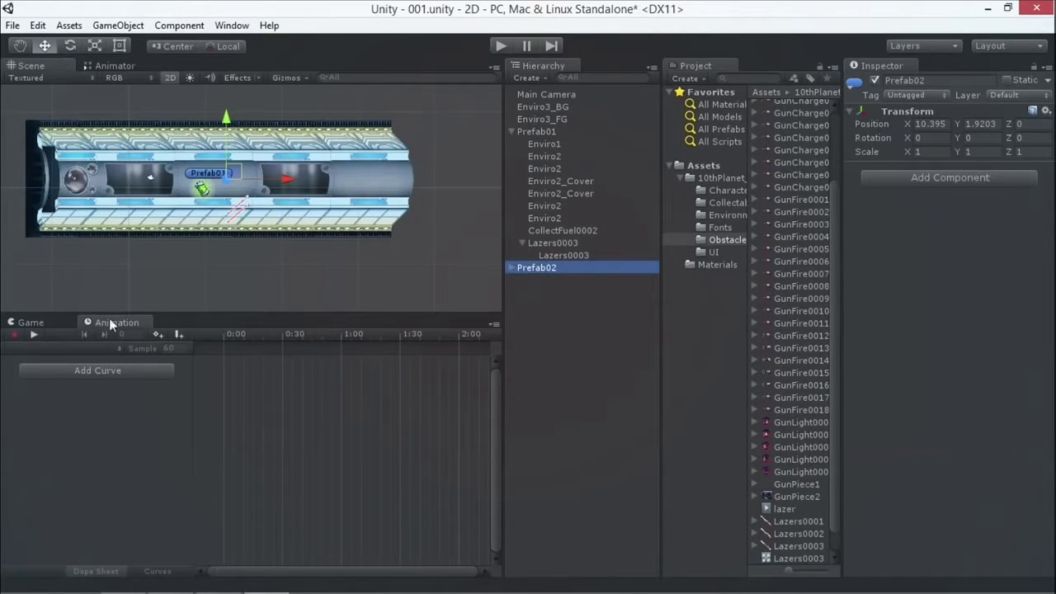
Move Prefab02 along X to about 56.5 so it continues the corridor after Prefab01, and collapse Prefab01 in the hierarchy.
{"action": "left_click_drag", "start_coordinate": [238, 185], "coordinate": [272, 160]}
{"action": "scroll", "coordinate": [401, 163], "scroll_direction": "down", "scroll_amount": 2}
{"action": "left_click", "coordinate": [19, 45]}
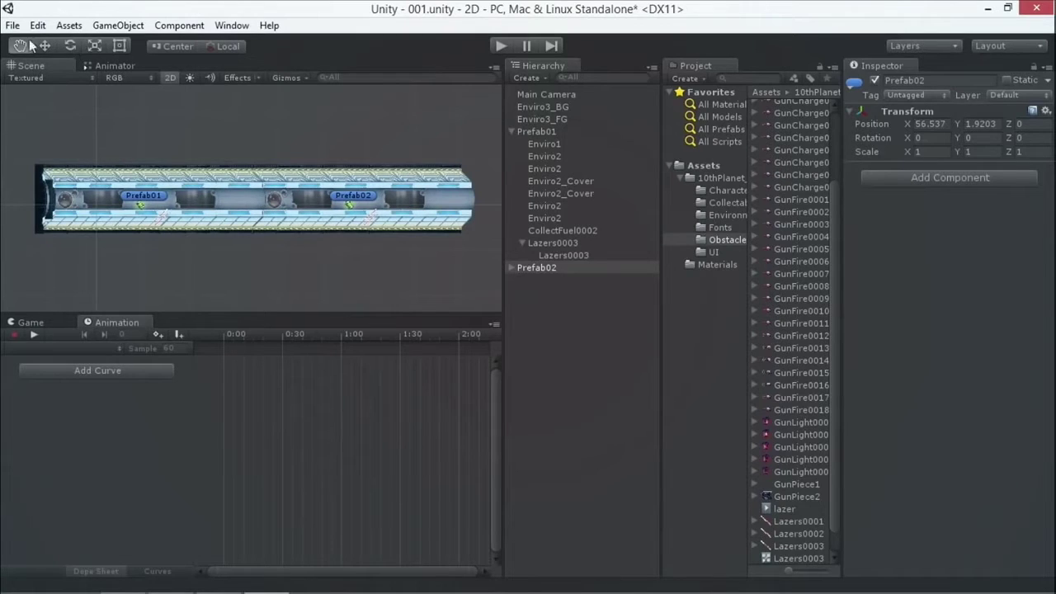
{"action": "scroll", "coordinate": [316, 177], "scroll_direction": "up", "scroll_amount": 1}
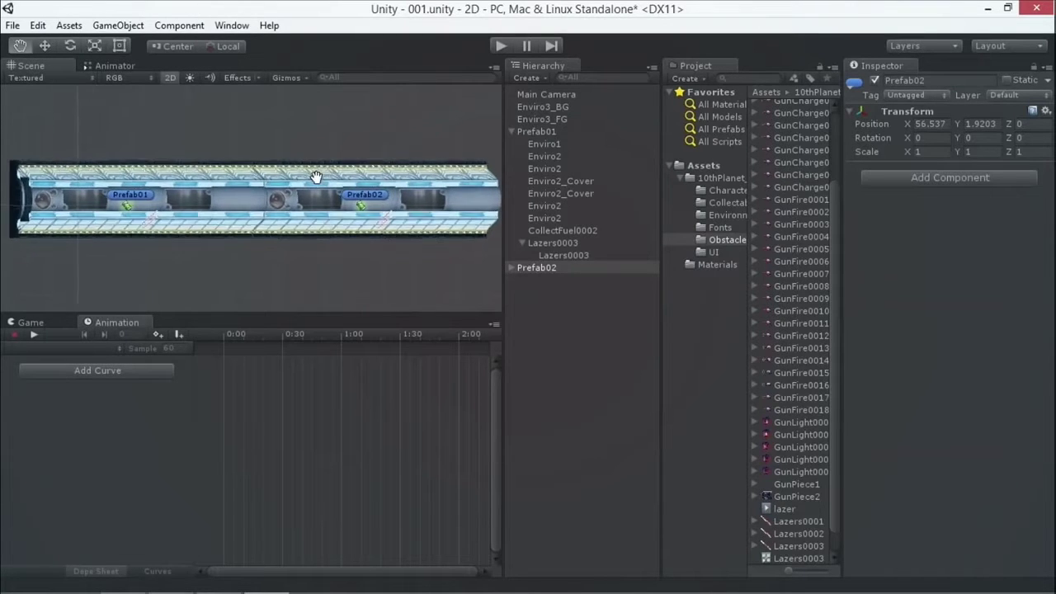
{"action": "left_click", "coordinate": [511, 131]}
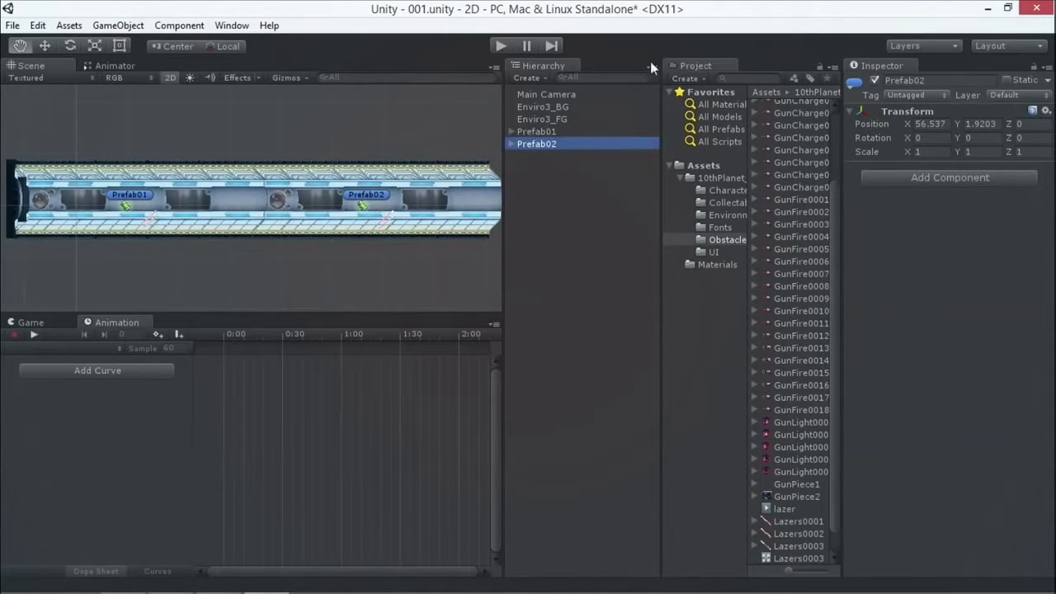
Show the Character folder's assets and widen the project view so the full asset names are readable.
{"action": "left_click", "coordinate": [725, 190]}
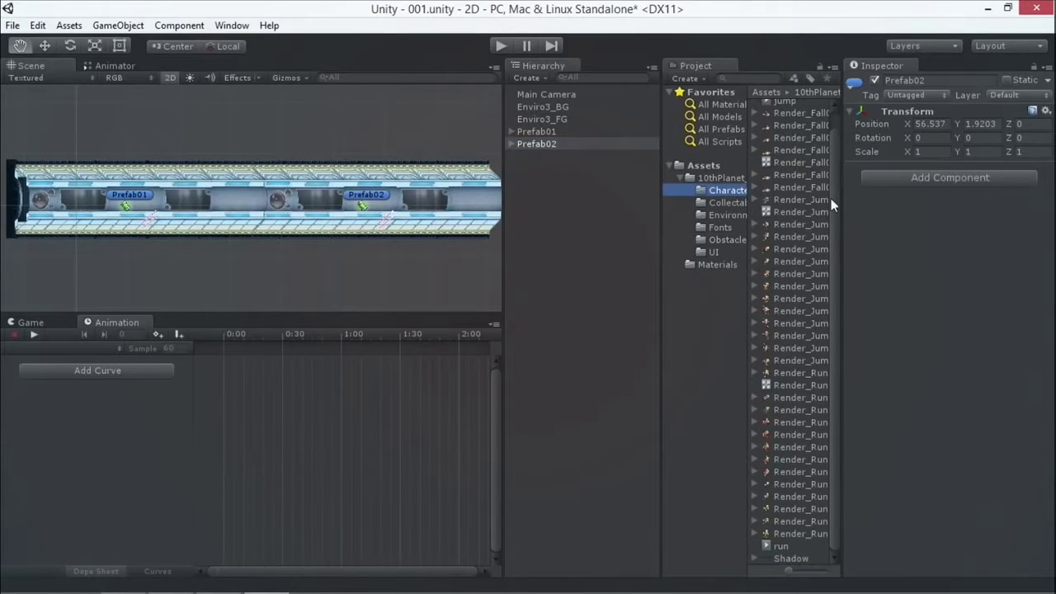
{"action": "scroll", "coordinate": [821, 163], "scroll_direction": "up", "scroll_amount": 1}
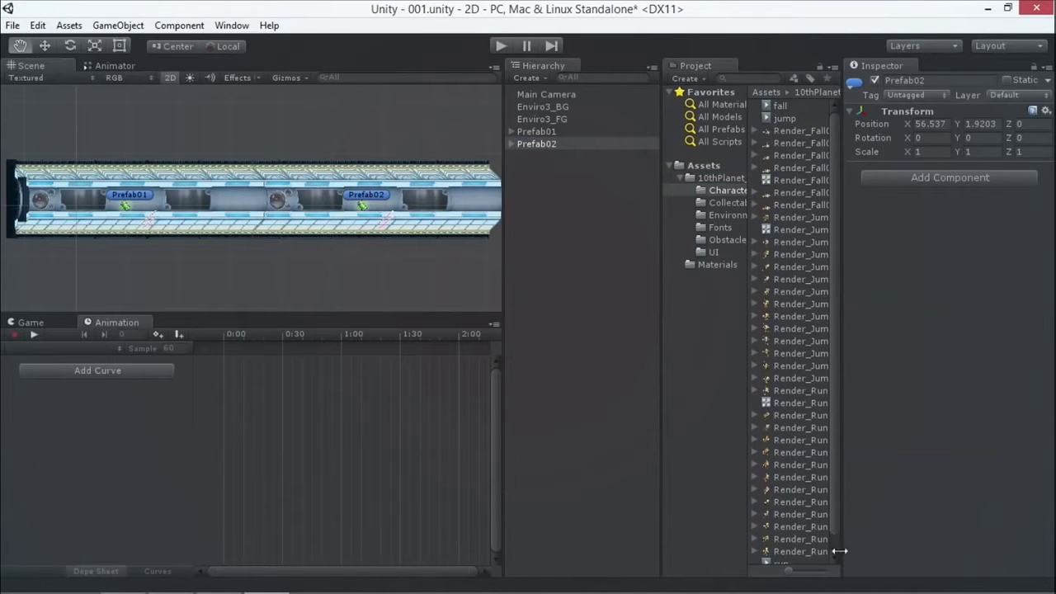
{"action": "left_click_drag", "start_coordinate": [662, 426], "coordinate": [575, 423]}
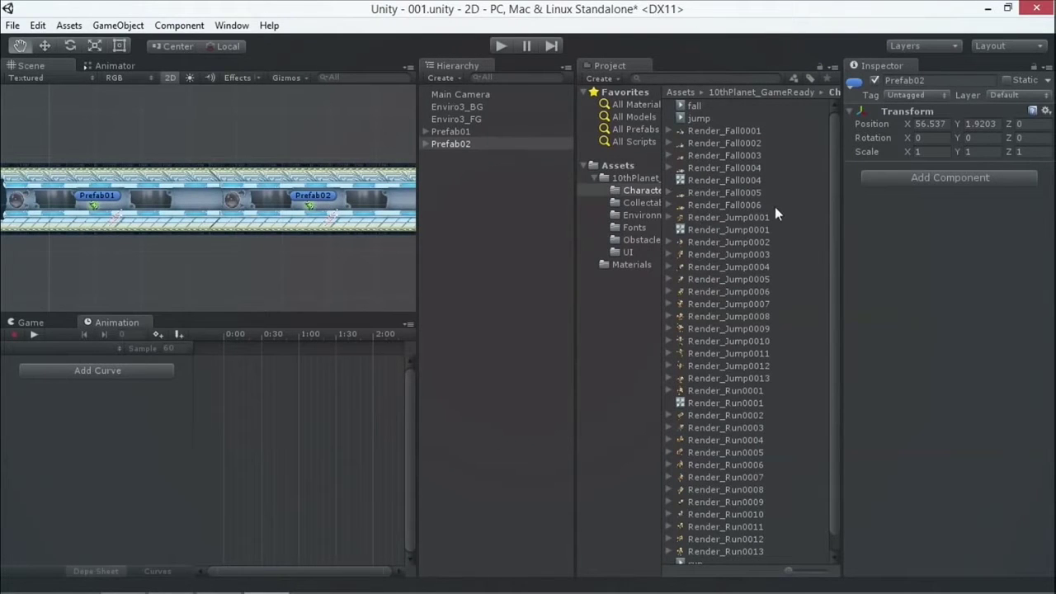
Delete the existing Render_Run0001 animator controller and the run animation clip from the Character folder.
{"action": "left_click", "coordinate": [750, 415]}
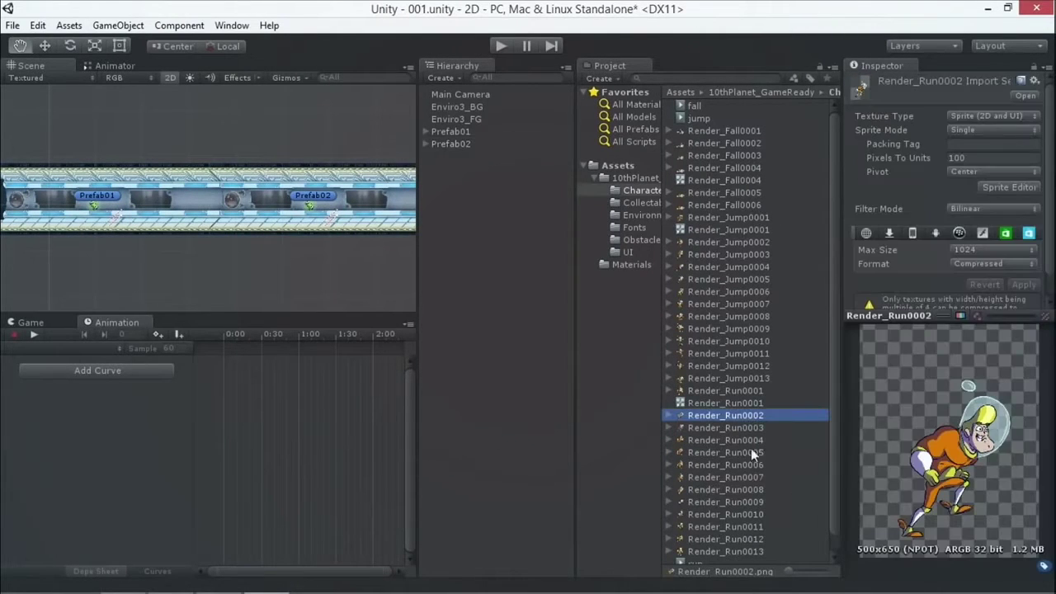
{"action": "left_click", "coordinate": [732, 403]}
{"action": "scroll", "coordinate": [680, 524], "scroll_direction": "down", "scroll_amount": 1}
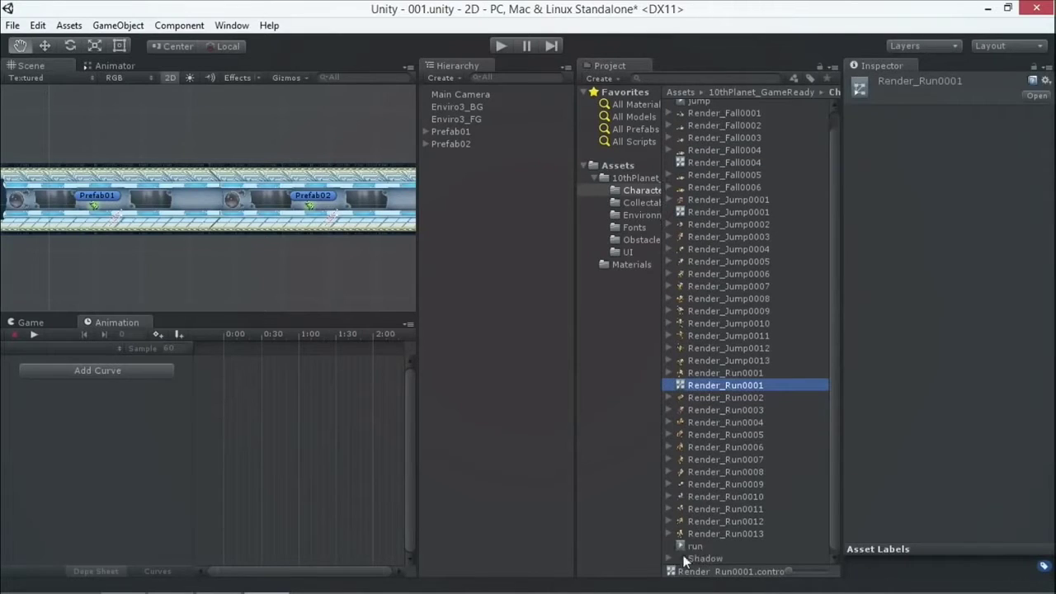
{"action": "left_click", "coordinate": [690, 546], "text": "ctrl"}
{"action": "right_click", "coordinate": [690, 546]}
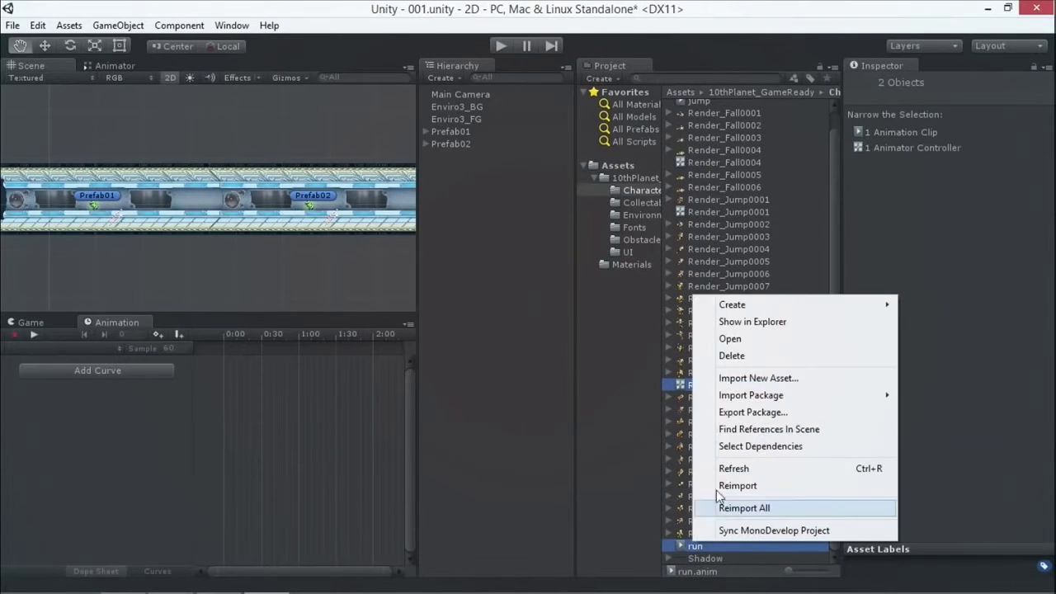
{"action": "left_click", "coordinate": [747, 356]}
{"action": "left_click", "coordinate": [584, 348]}
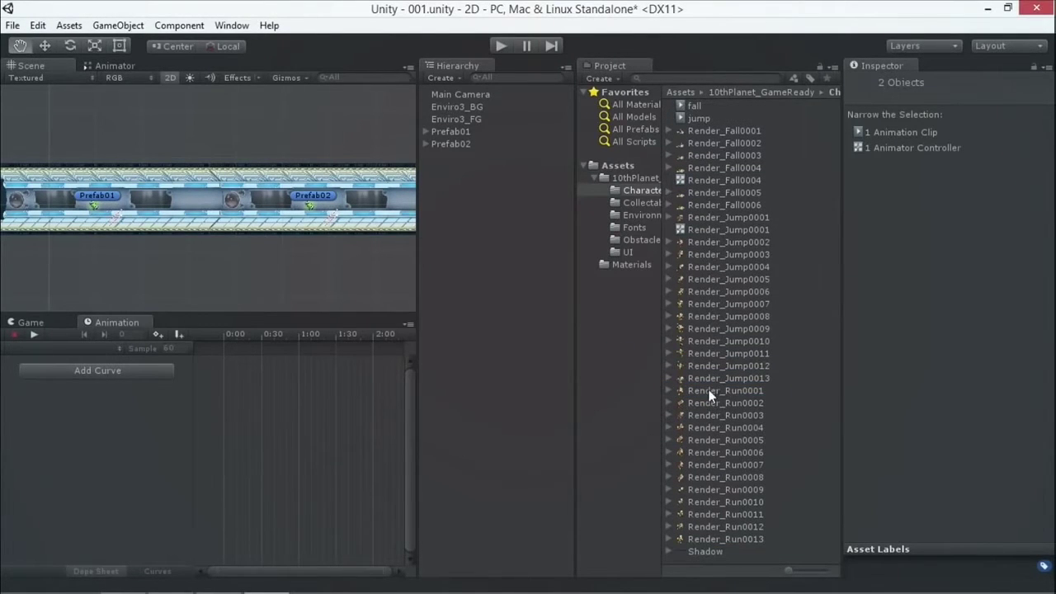
Examine the Render_Run sprite frames one after another in the preview, starting from Render_Run0001.
{"action": "left_click", "coordinate": [709, 391]}
{"action": "key", "text": "Down"}
{"action": "key", "text": "Down"}
{"action": "key", "text": "Down"}
{"action": "key", "text": "Down"}
{"action": "key", "text": "Down"}
{"action": "key", "text": "Down"}
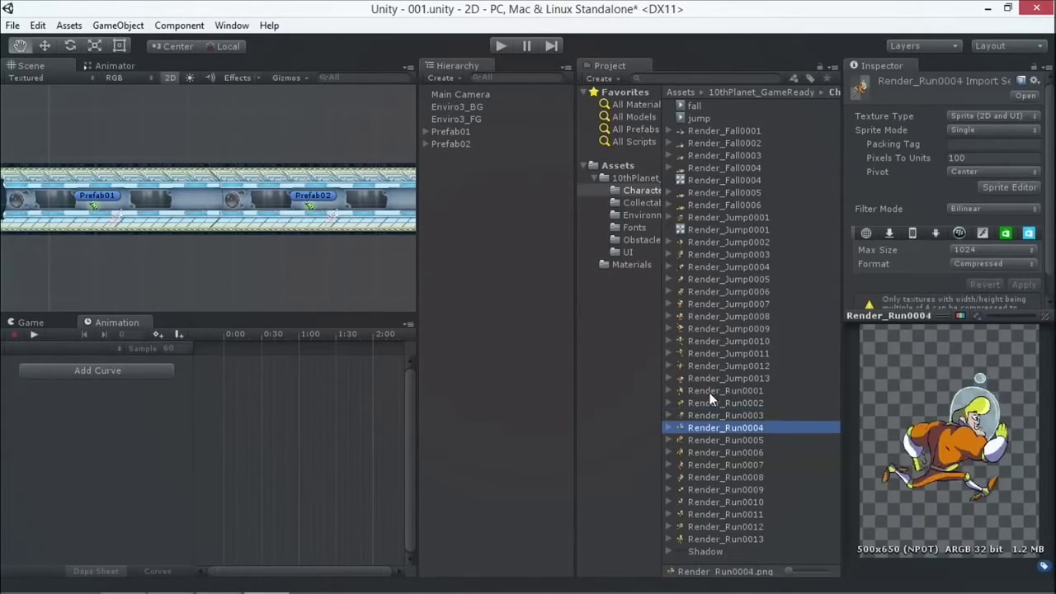
{"action": "key", "text": "Up"}
{"action": "key", "text": "Up"}
{"action": "key", "text": "Up"}
{"action": "key", "text": "Up"}
{"action": "key", "text": "Up"}
{"action": "key", "text": "Up"}
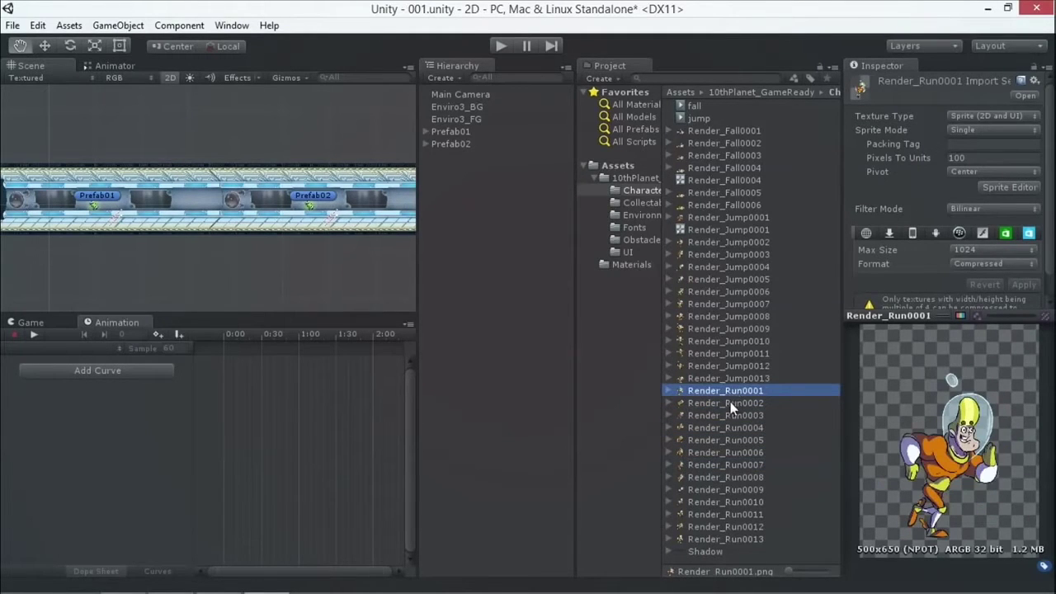
Place the sprites Render_Run0001 to Render_Run0013 together at the corridor's start in the scene, saving their animation as run.
{"action": "left_click", "coordinate": [745, 540], "text": "shift"}
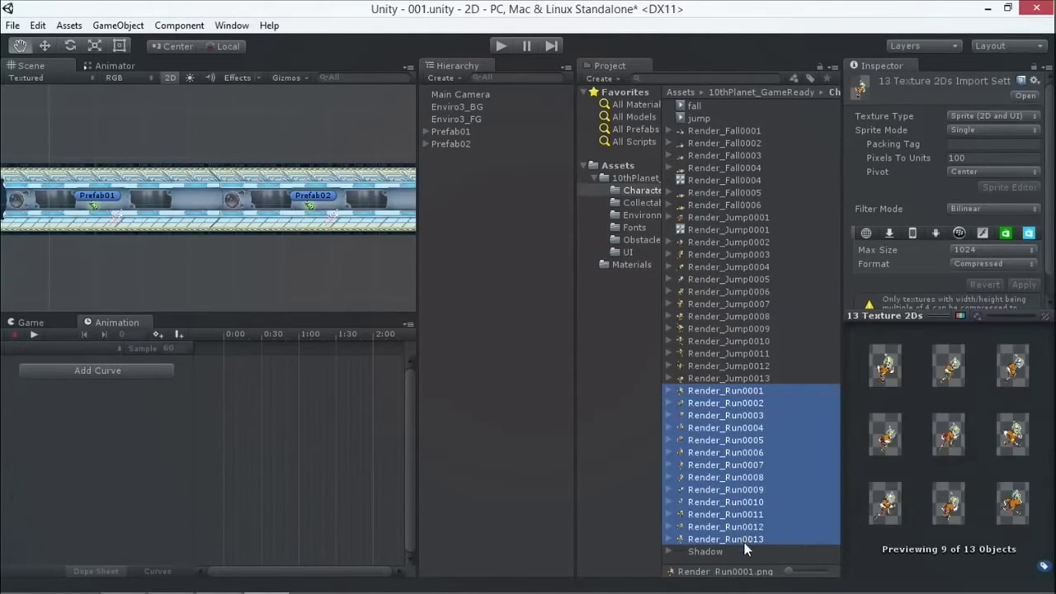
{"action": "scroll", "coordinate": [207, 241], "scroll_direction": "down", "scroll_amount": 2}
{"action": "left_click_drag", "start_coordinate": [738, 487], "coordinate": [63, 207]}
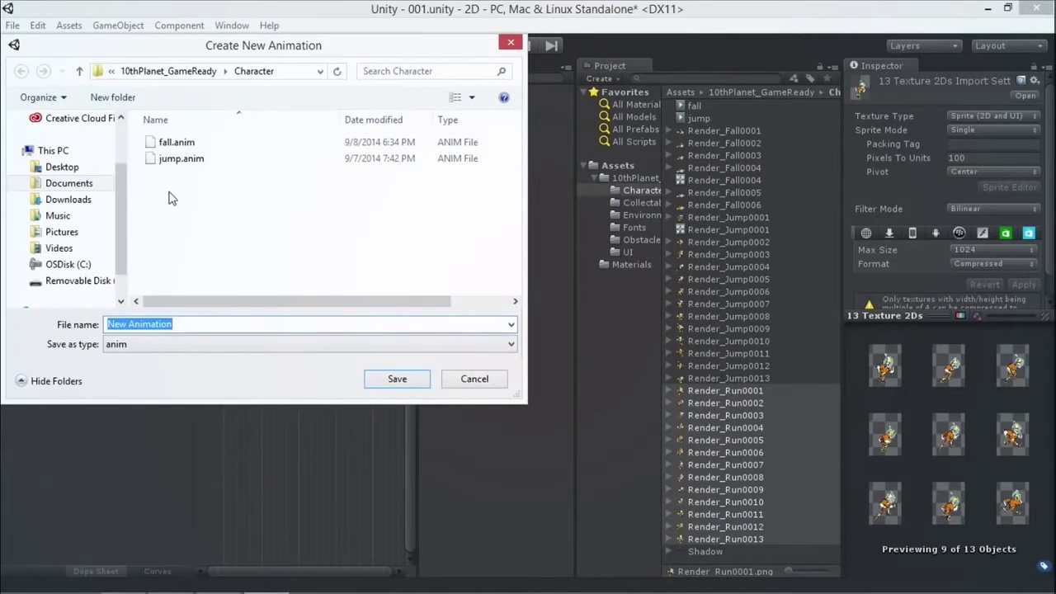
{"action": "type", "text": "run"}
{"action": "key", "text": "Return"}
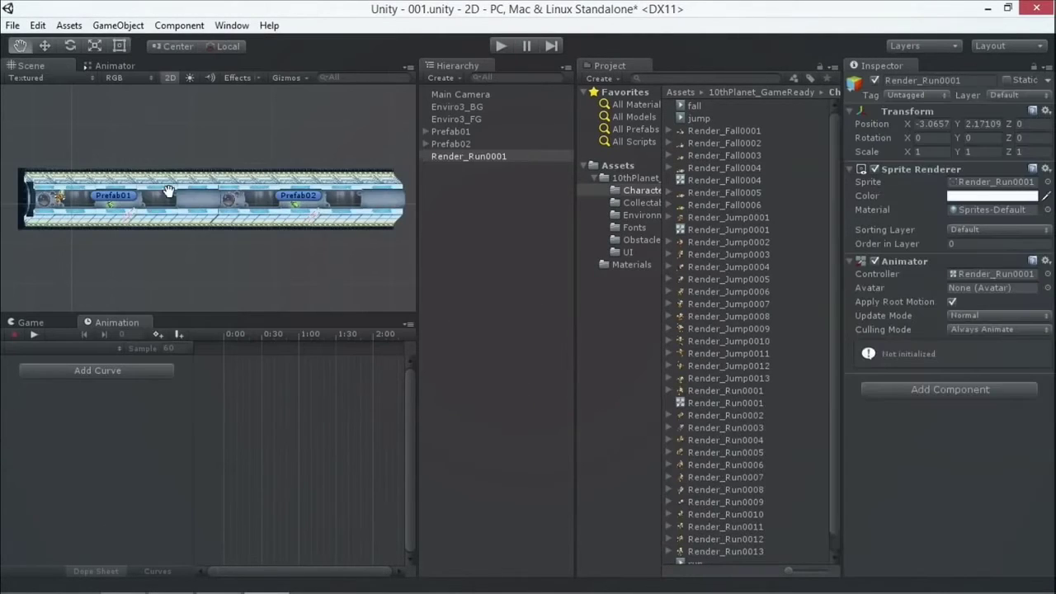
Frame the Render_Run0001 character in the scene and inspect its new run clip and animator controller.
{"action": "double_click", "coordinate": [463, 155]}
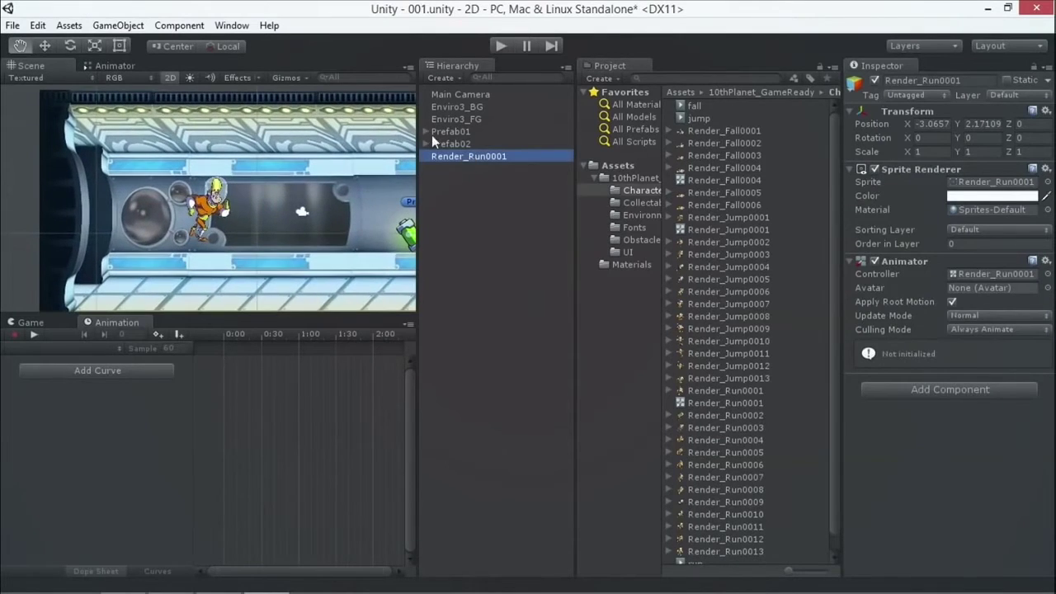
{"action": "left_click_drag", "start_coordinate": [834, 423], "coordinate": [846, 461]}
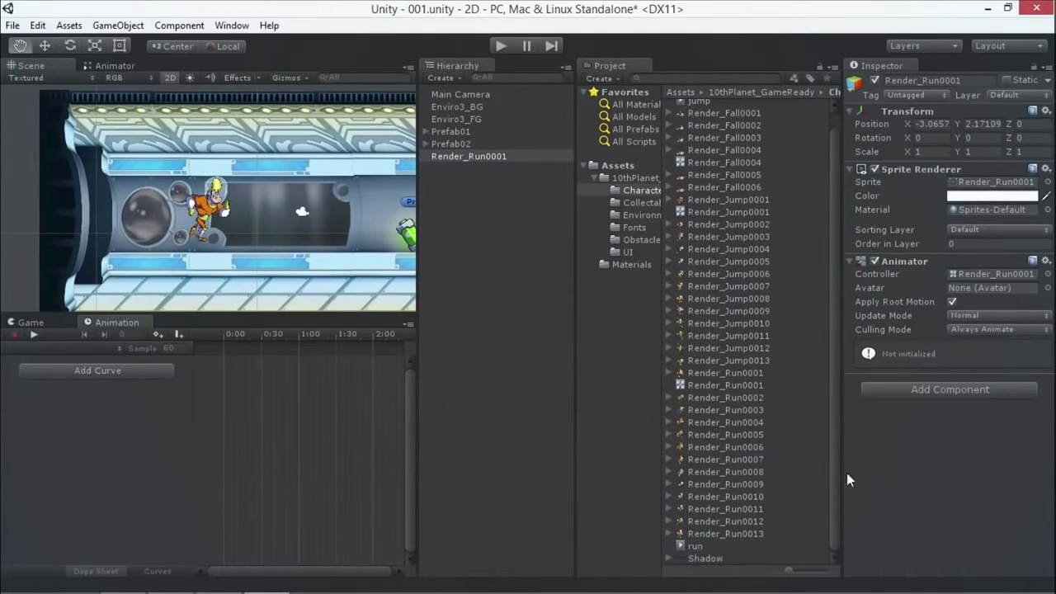
{"action": "left_click", "coordinate": [694, 546]}
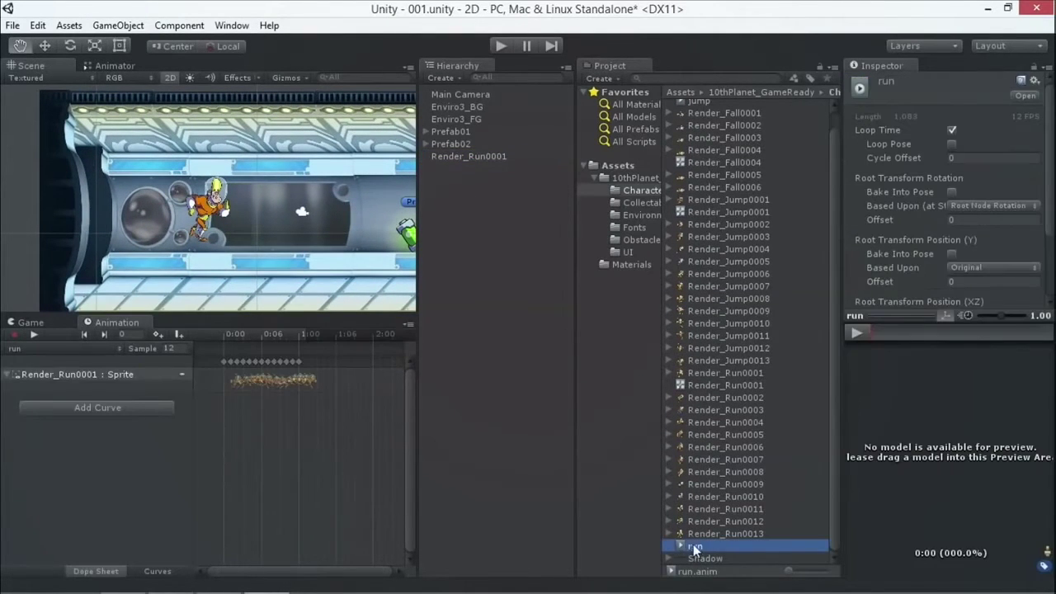
{"action": "left_click", "coordinate": [697, 386]}
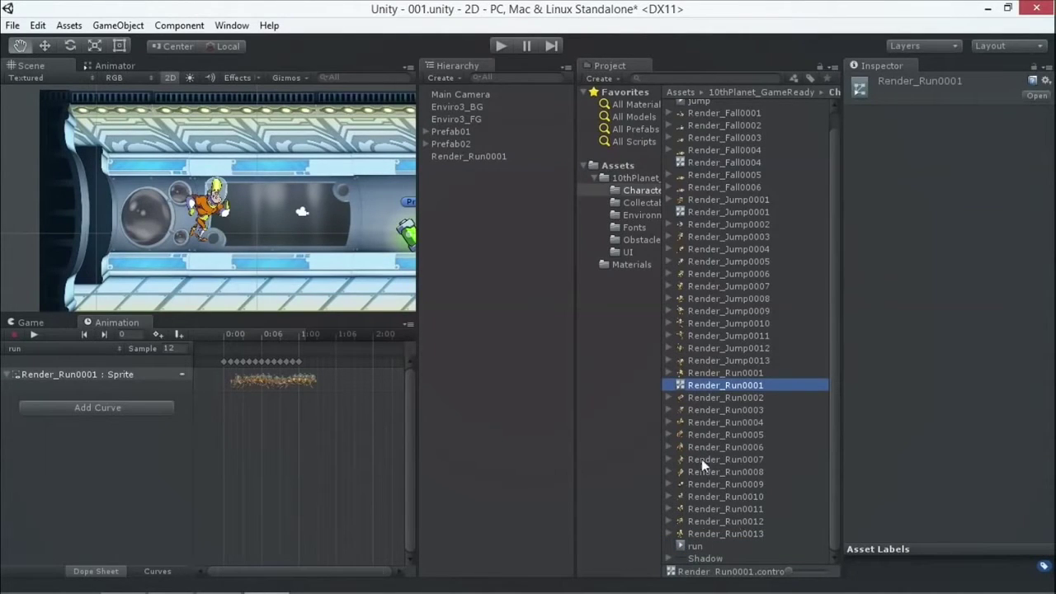
{"action": "left_click", "coordinate": [454, 155]}
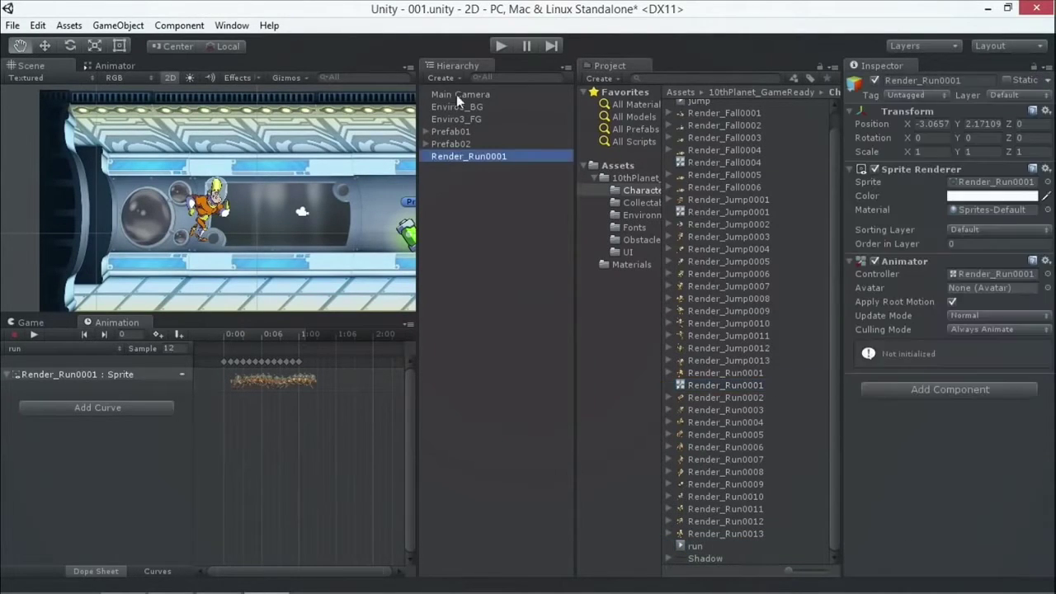
Play the scene to check the character's run animation against its clip timeline, and stop playback.
{"action": "left_click", "coordinate": [500, 46]}
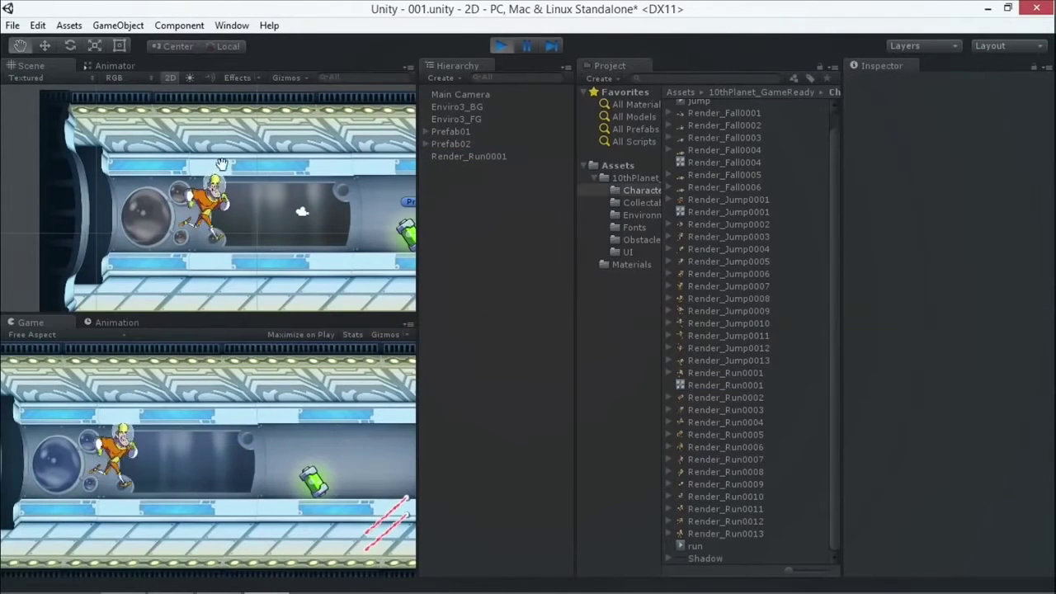
{"action": "left_click", "coordinate": [128, 321]}
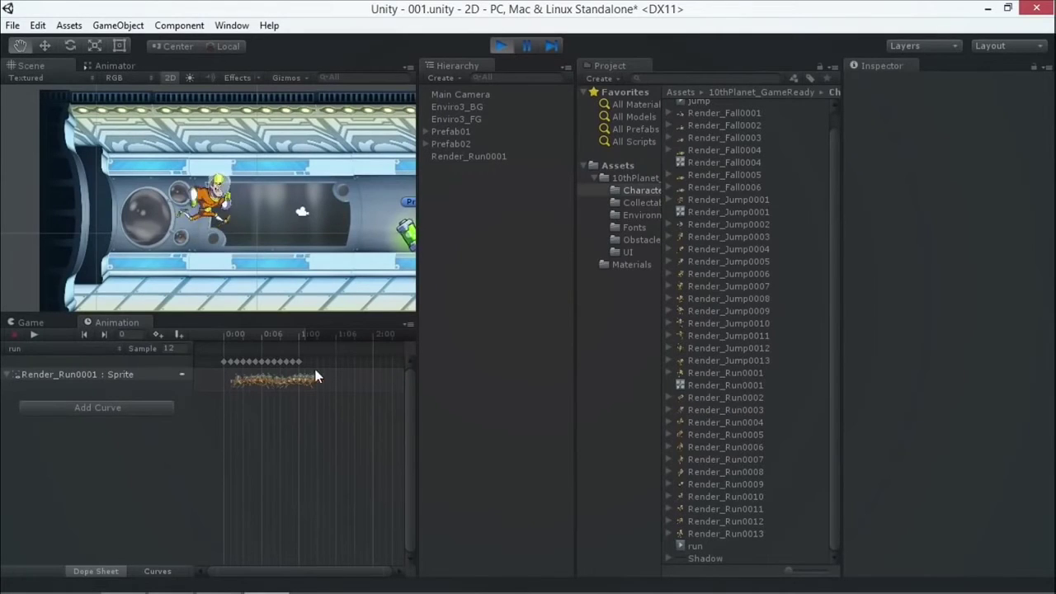
{"action": "left_click", "coordinate": [500, 46]}
Preview the run clip's first frame, inspect the Render_Run0001 character's components, and turn animation recording off.
{"action": "left_click_drag", "start_coordinate": [235, 335], "coordinate": [215, 354]}
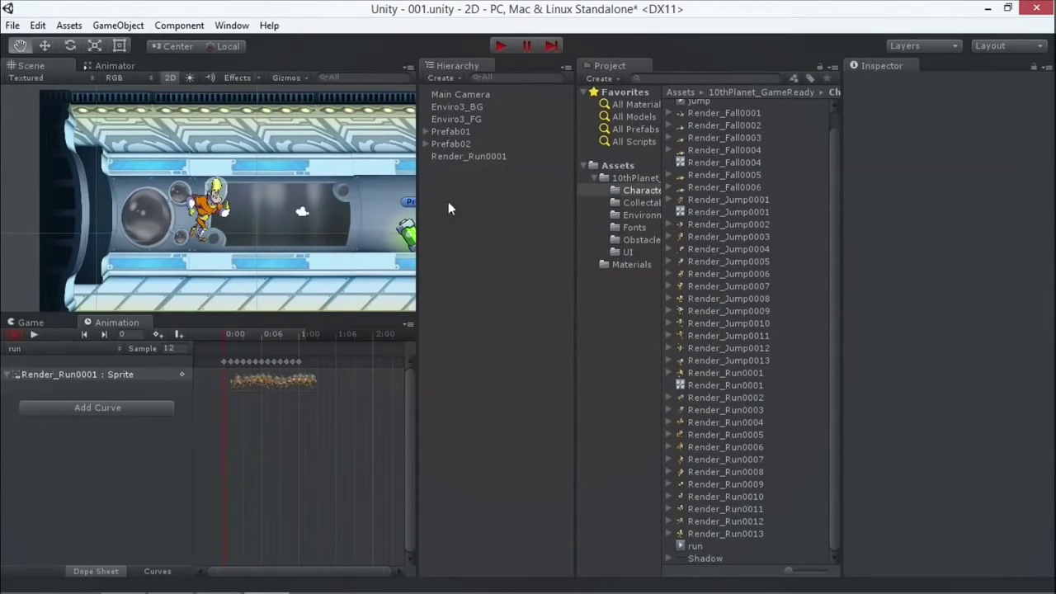
{"action": "left_click", "coordinate": [462, 156]}
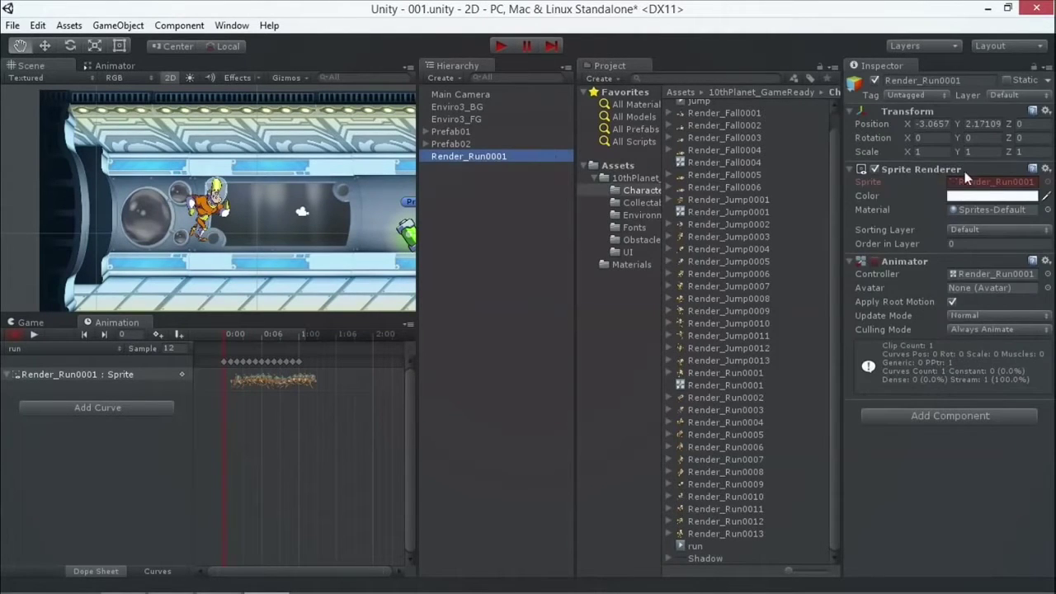
{"action": "left_click", "coordinate": [11, 334]}
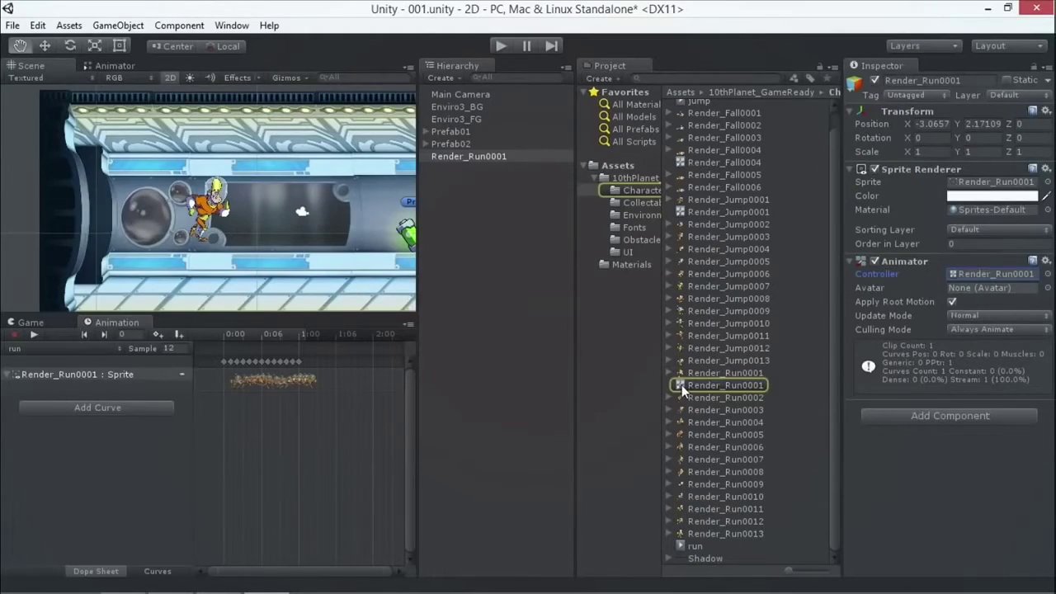
Open the Render_Run0001 controller's state graph and move the Any State and run nodes apart.
{"action": "double_click", "coordinate": [681, 385]}
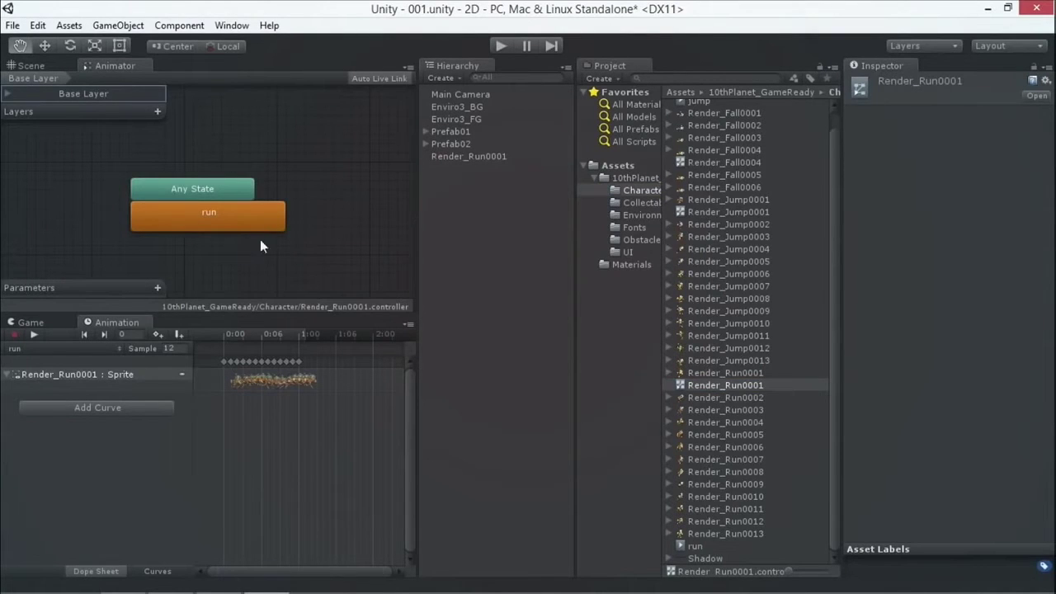
{"action": "left_click_drag", "start_coordinate": [224, 191], "coordinate": [148, 147]}
{"action": "mouse_move", "coordinate": [213, 216]}
{"action": "left_mouse_down"}
{"action": "mouse_move", "coordinate": [265, 226]}
{"action": "mouse_move", "coordinate": [217, 206]}
{"action": "left_mouse_up"}
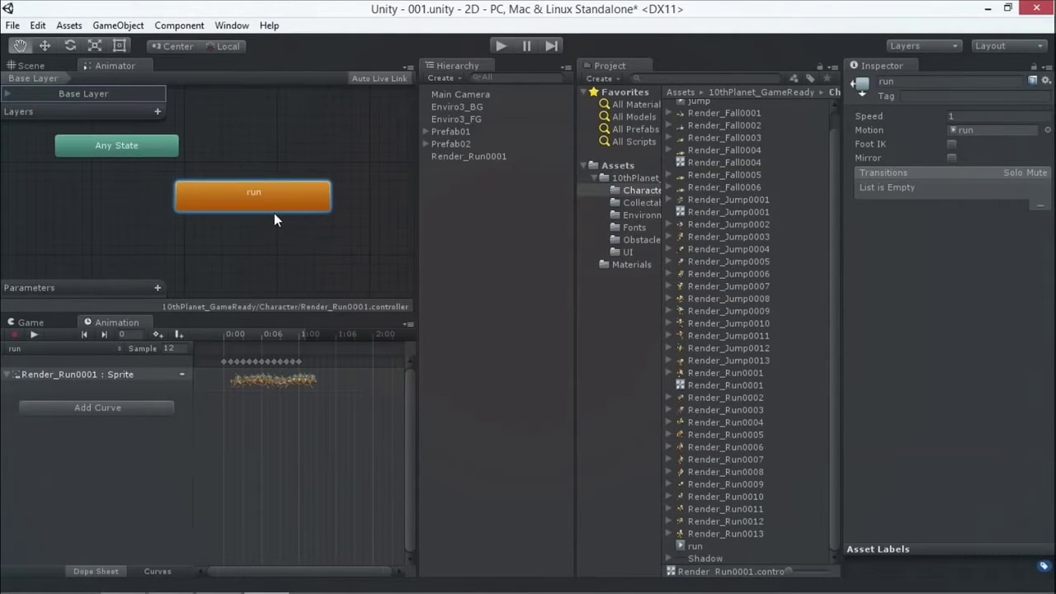
Open the run state's animation clip and review its loop and root transform settings.
{"action": "double_click", "coordinate": [287, 191]}
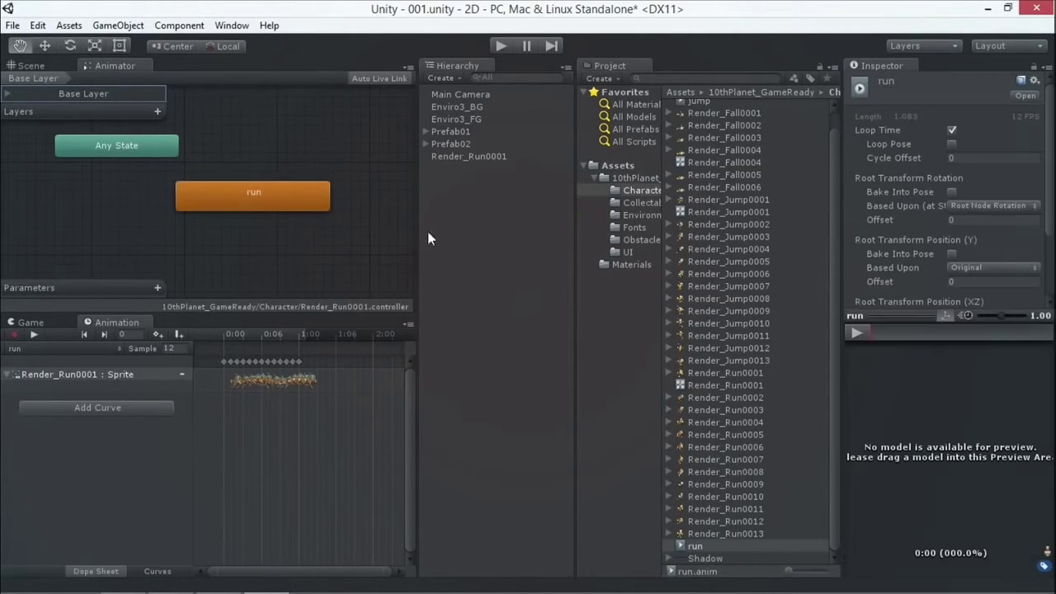
{"action": "scroll", "coordinate": [1045, 204], "scroll_direction": "down", "scroll_amount": 3}
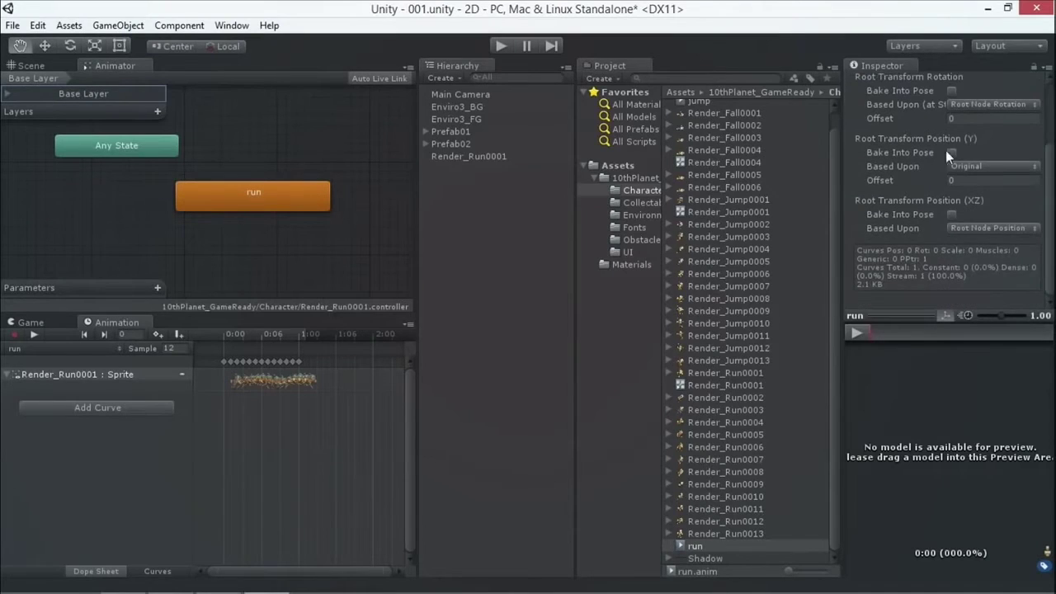
Select the run state in the state graph and review its speed, motion and transition settings.
{"action": "scroll", "coordinate": [1024, 137], "scroll_direction": "up", "scroll_amount": 3}
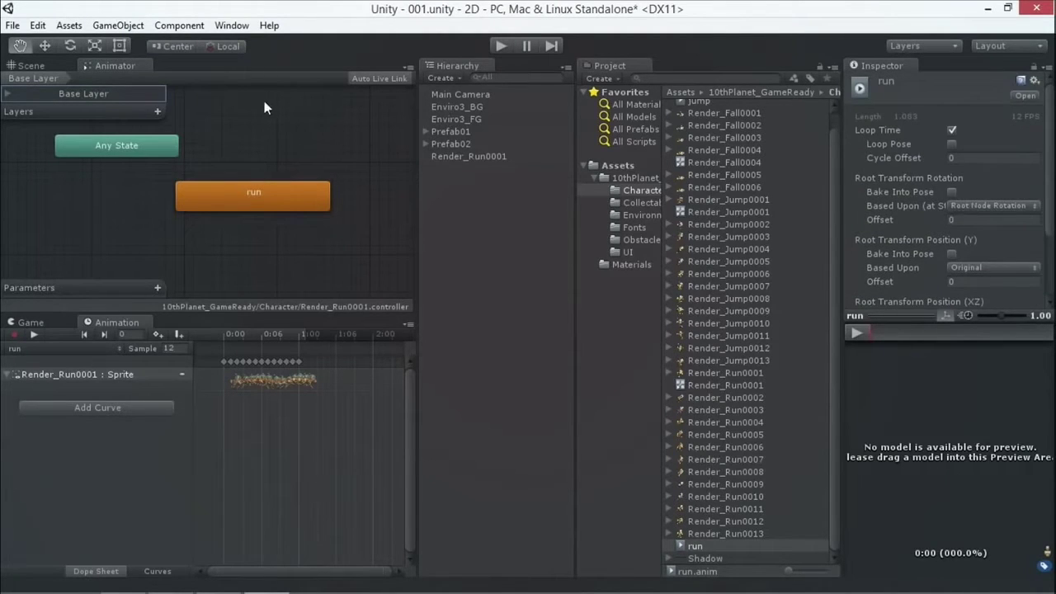
{"action": "left_click", "coordinate": [297, 198]}
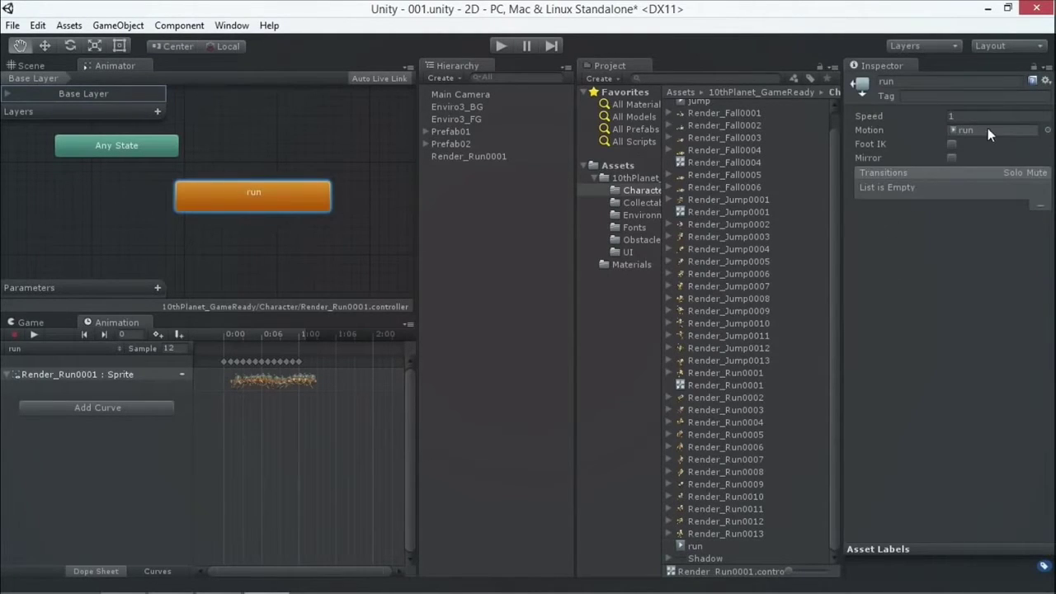
{"action": "left_click", "coordinate": [47, 65]}
{"action": "left_click", "coordinate": [105, 65]}
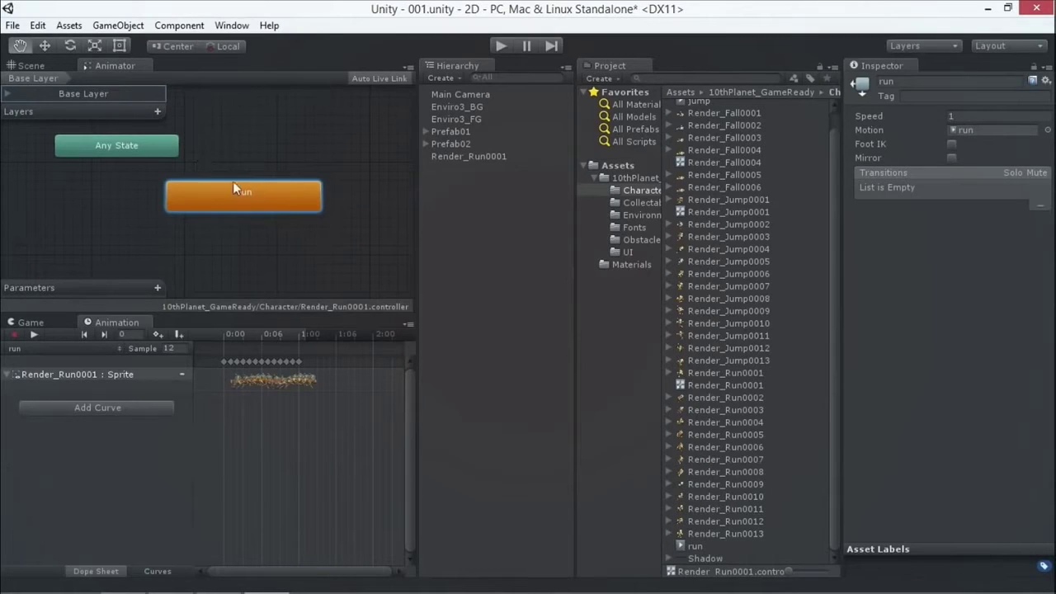
Play the corridor scene to check the character's run animation in the Scene and Game views, and stop playback.
{"action": "left_click", "coordinate": [34, 65]}
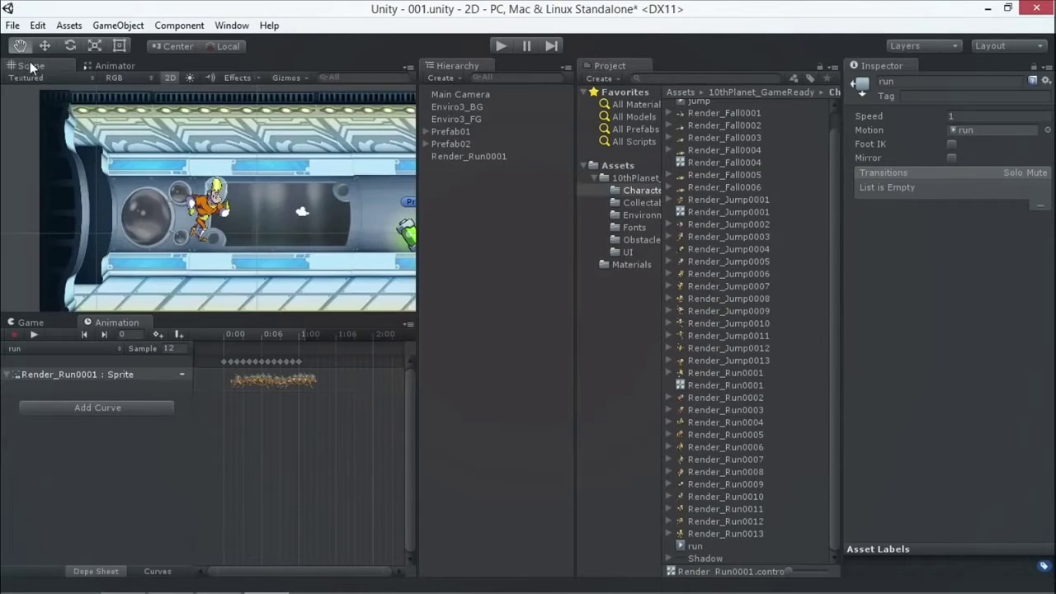
{"action": "scroll", "coordinate": [216, 176], "scroll_direction": "down", "scroll_amount": 3}
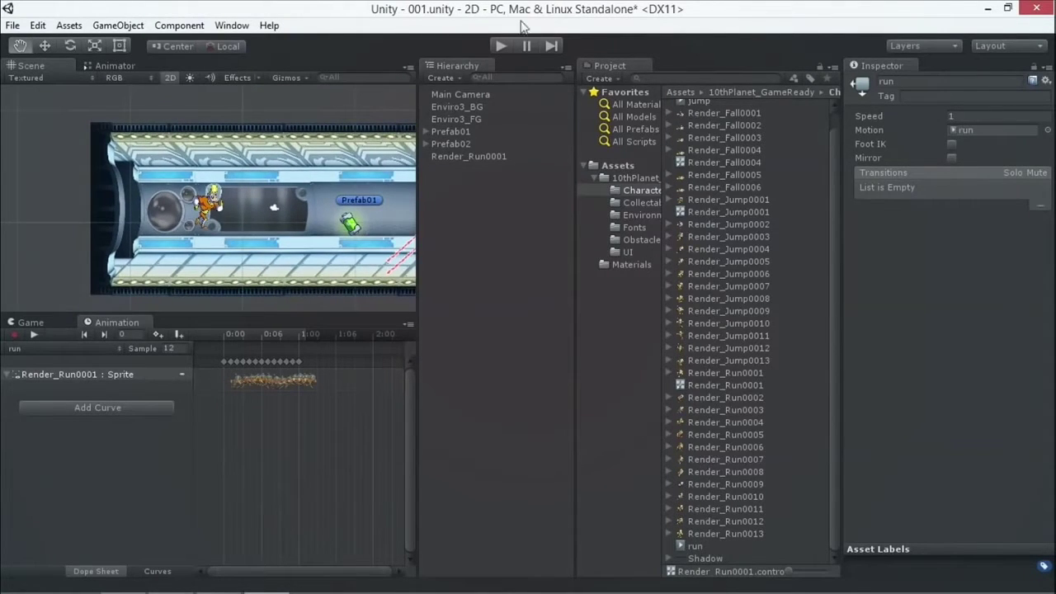
{"action": "left_click", "coordinate": [502, 46]}
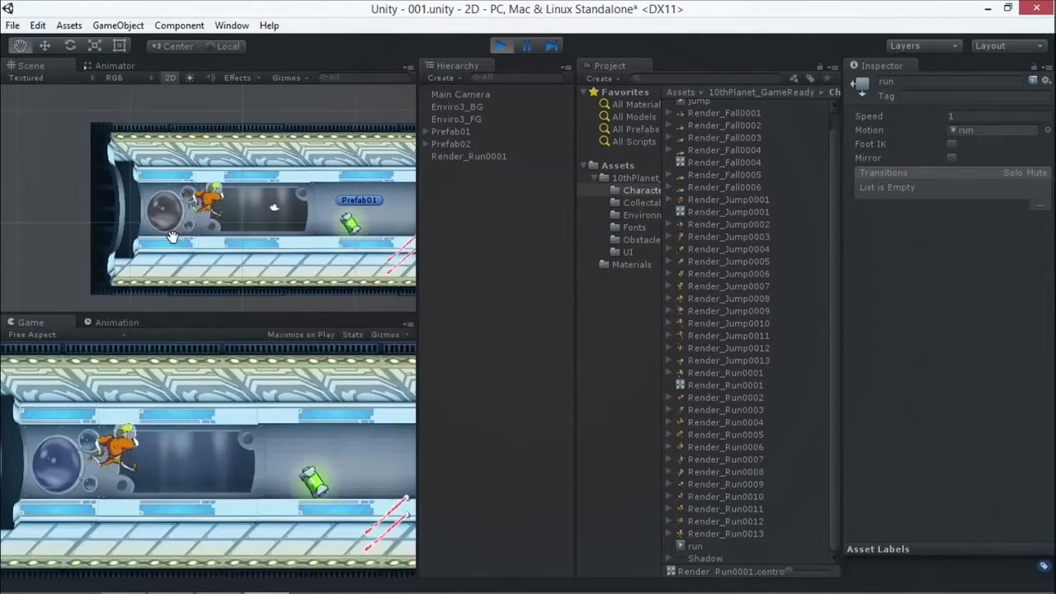
{"action": "scroll", "coordinate": [308, 176], "scroll_direction": "down", "scroll_amount": 2}
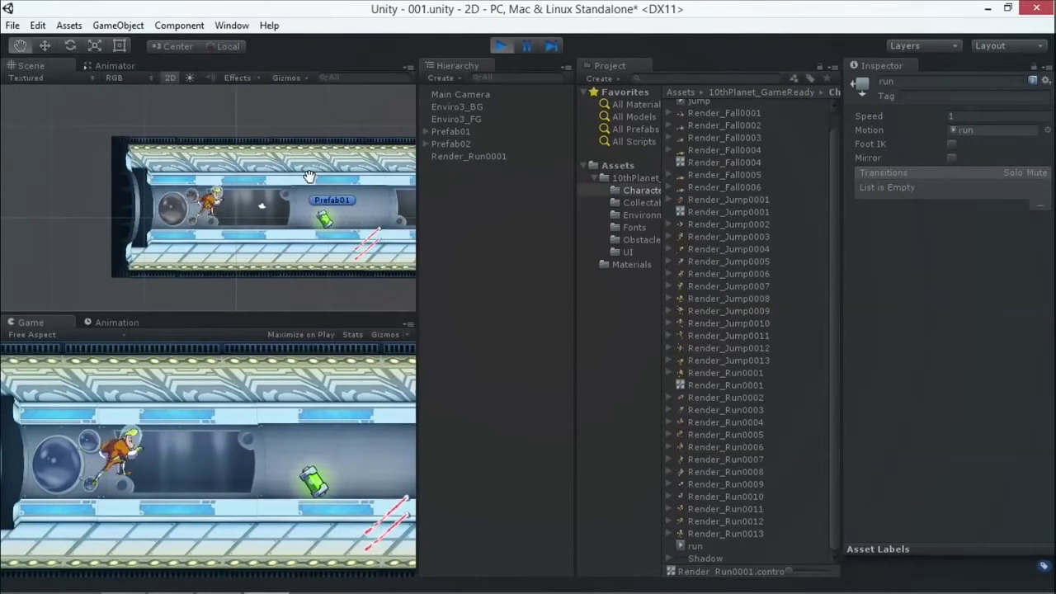
{"action": "left_click_drag", "start_coordinate": [397, 123], "coordinate": [285, 126]}
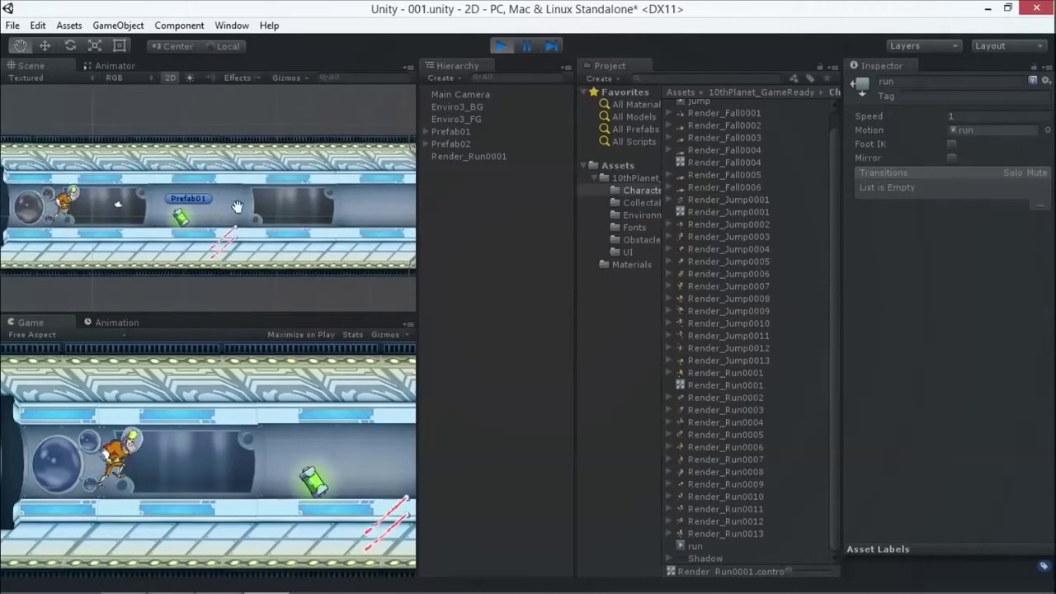
{"action": "scroll", "coordinate": [285, 126], "scroll_direction": "down", "scroll_amount": 1}
{"action": "left_click", "coordinate": [501, 47]}
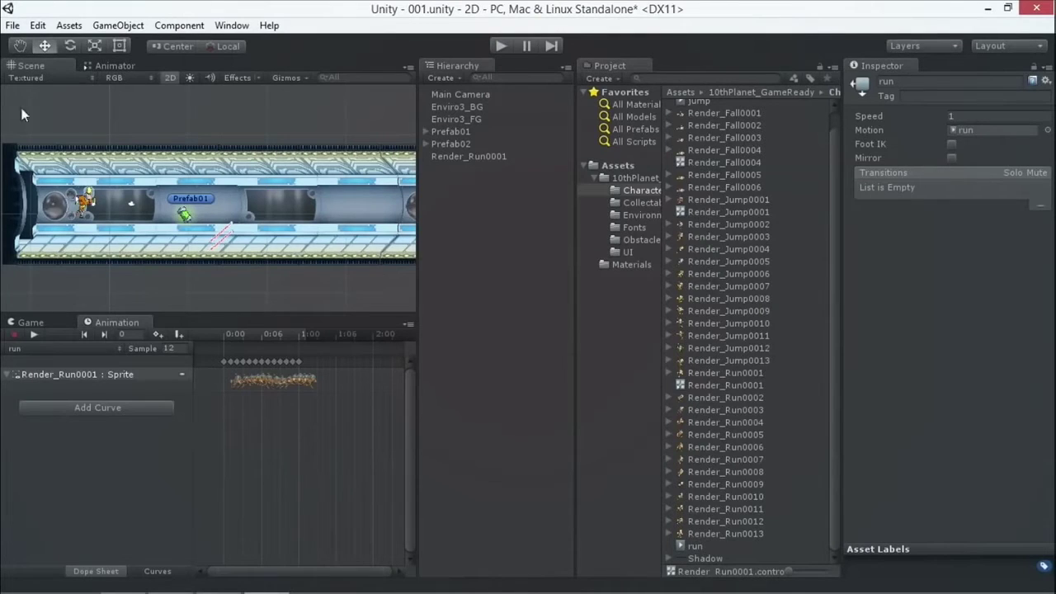
Rename the Render_Run0001 object to character and move it toward the corridor's left end, to about X -5.23, Y 1.93.
{"action": "double_click", "coordinate": [467, 155]}
{"action": "left_click", "coordinate": [965, 80]}
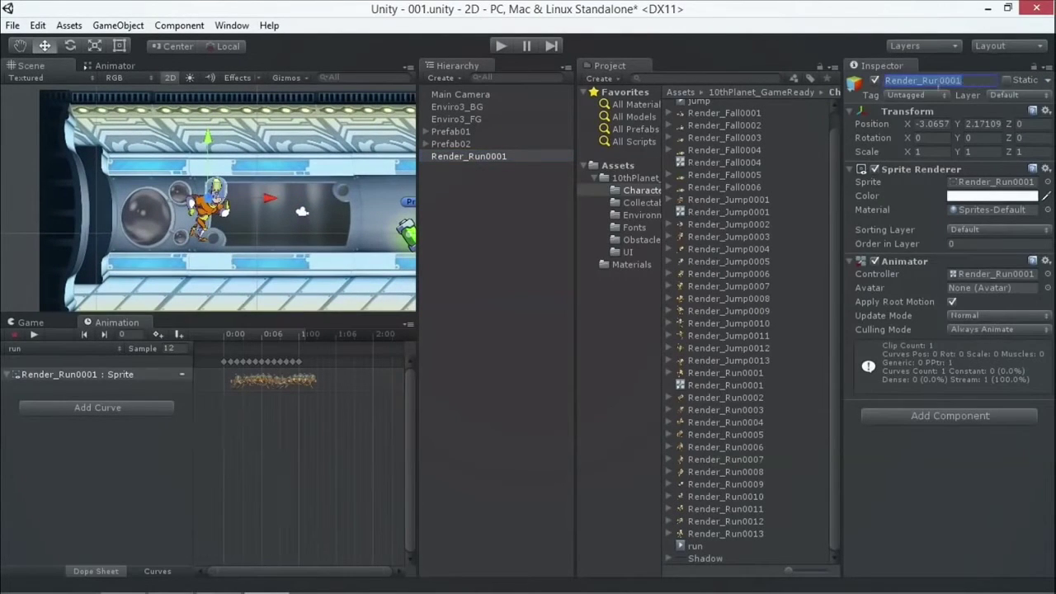
{"action": "type", "text": "character"}
{"action": "key", "text": "Return"}
{"action": "left_click_drag", "start_coordinate": [214, 201], "coordinate": [176, 206]}
{"action": "scroll", "coordinate": [276, 183], "scroll_direction": "down", "scroll_amount": 3}
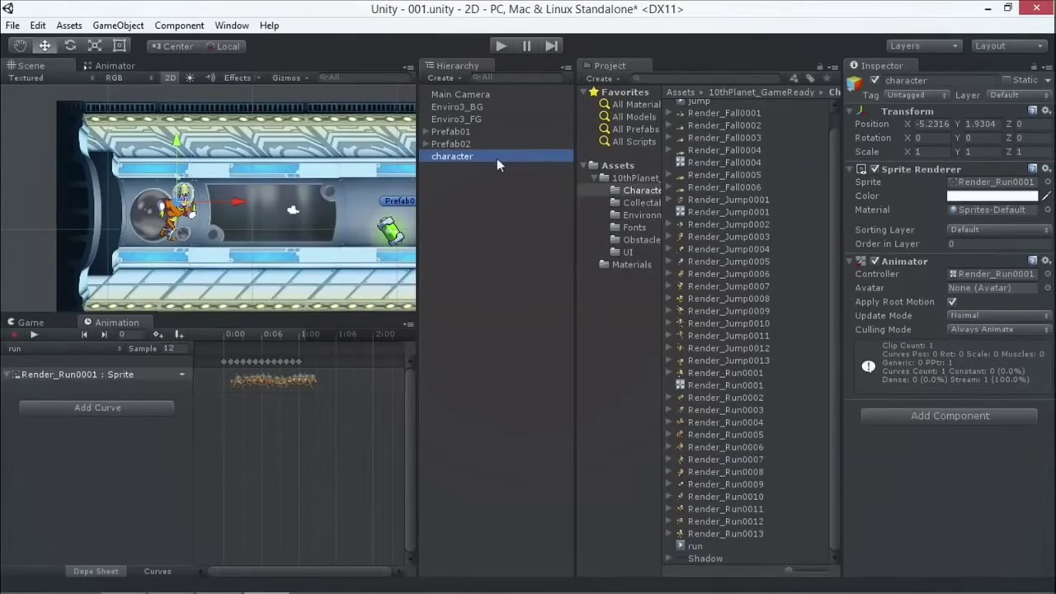
Add a Rigidbody 2D component to the character.
{"action": "left_click", "coordinate": [914, 417]}
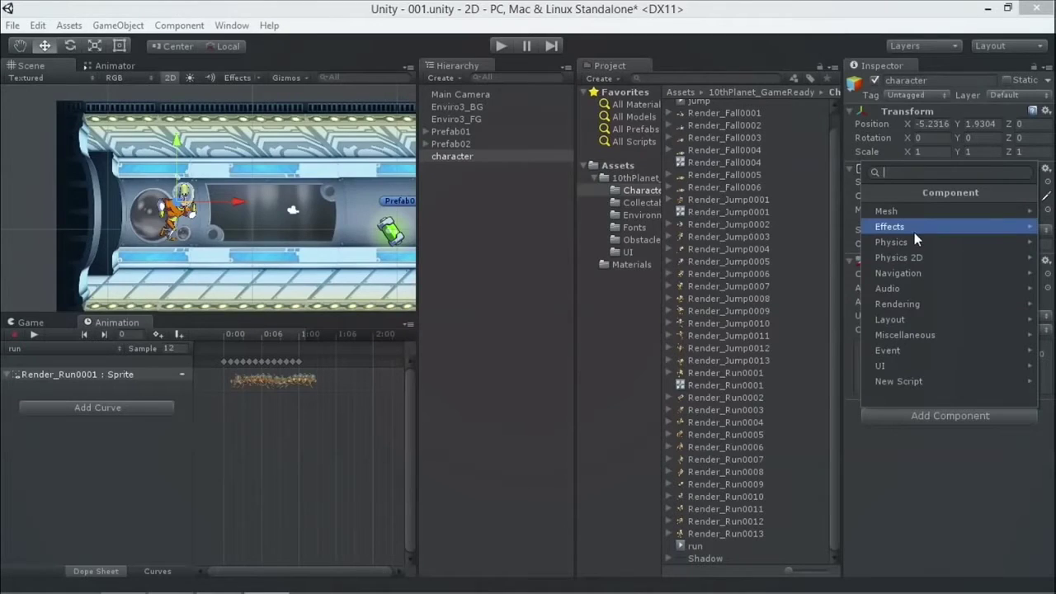
{"action": "left_click", "coordinate": [943, 257]}
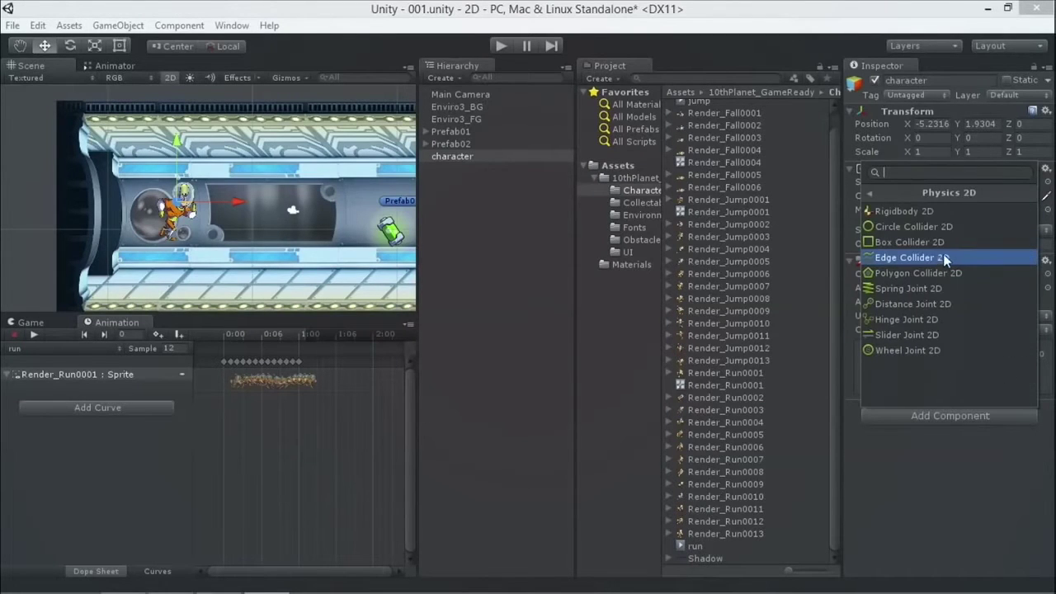
{"action": "left_click", "coordinate": [899, 212]}
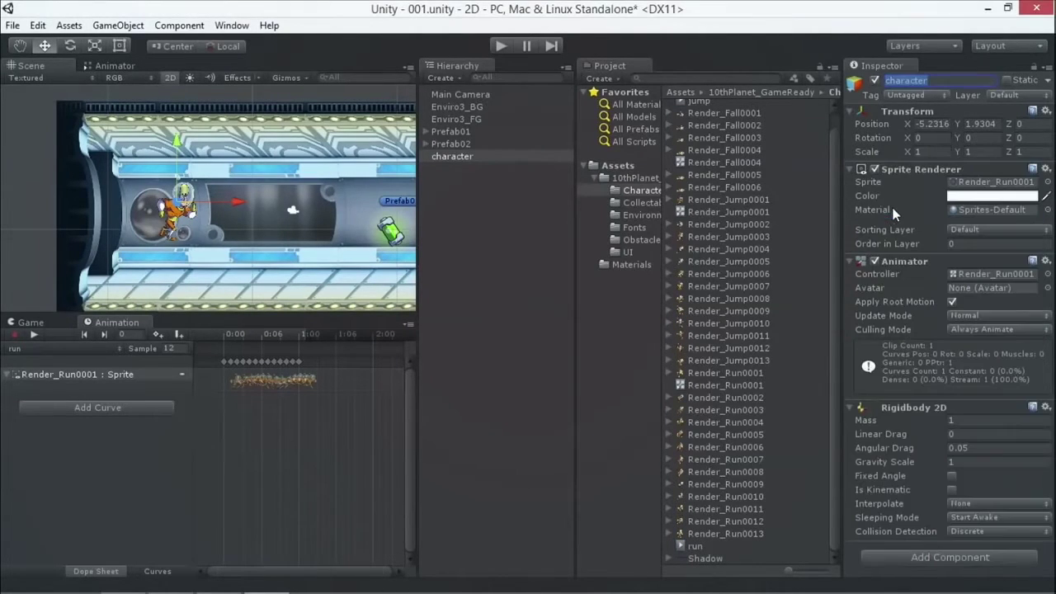
Play the scene in the maximized Game view to check how the rigidbody moves the character, and stop playback.
{"action": "left_click", "coordinate": [53, 320]}
{"action": "left_click", "coordinate": [500, 45]}
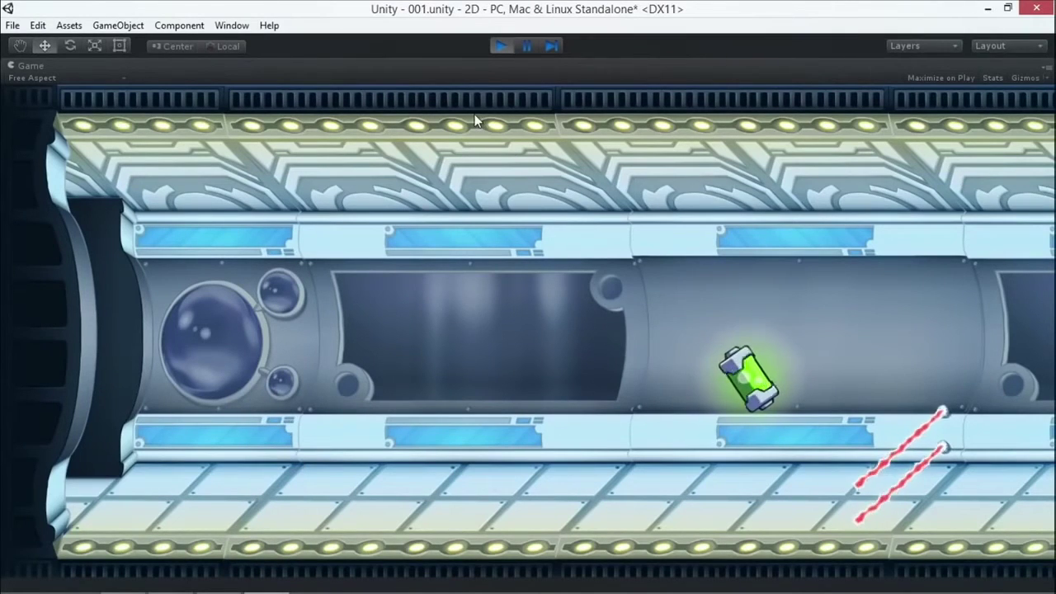
{"action": "left_click", "coordinate": [502, 47]}
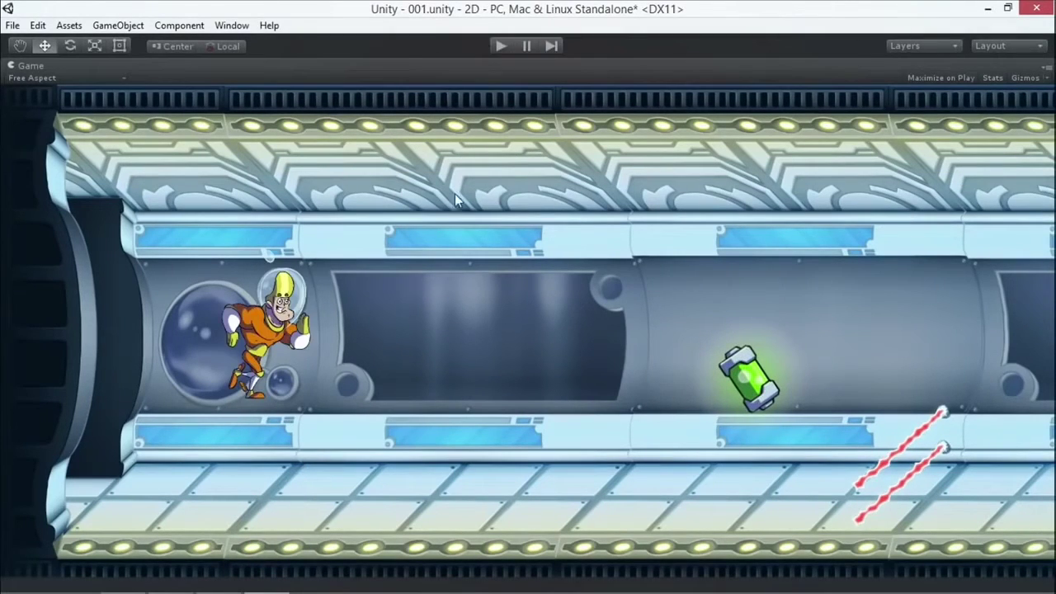
Test the character's fall in the maximized Scene view, stop playback and restore the normal layout.
{"action": "scroll", "coordinate": [235, 194], "scroll_direction": "down", "scroll_amount": 3}
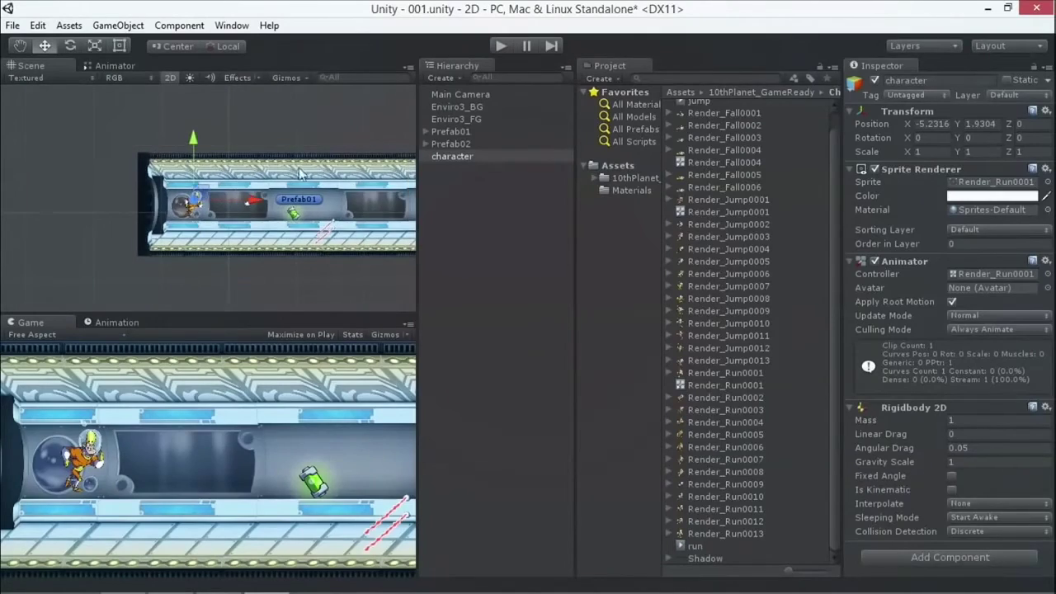
{"action": "key", "text": "shift+space"}
{"action": "left_click", "coordinate": [501, 46]}
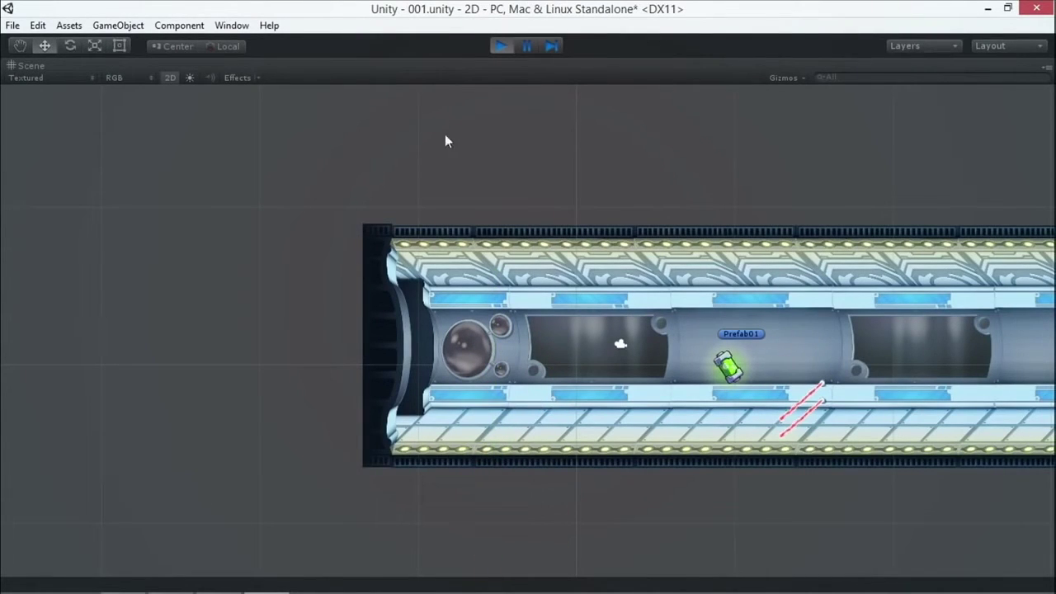
{"action": "left_click", "coordinate": [499, 47]}
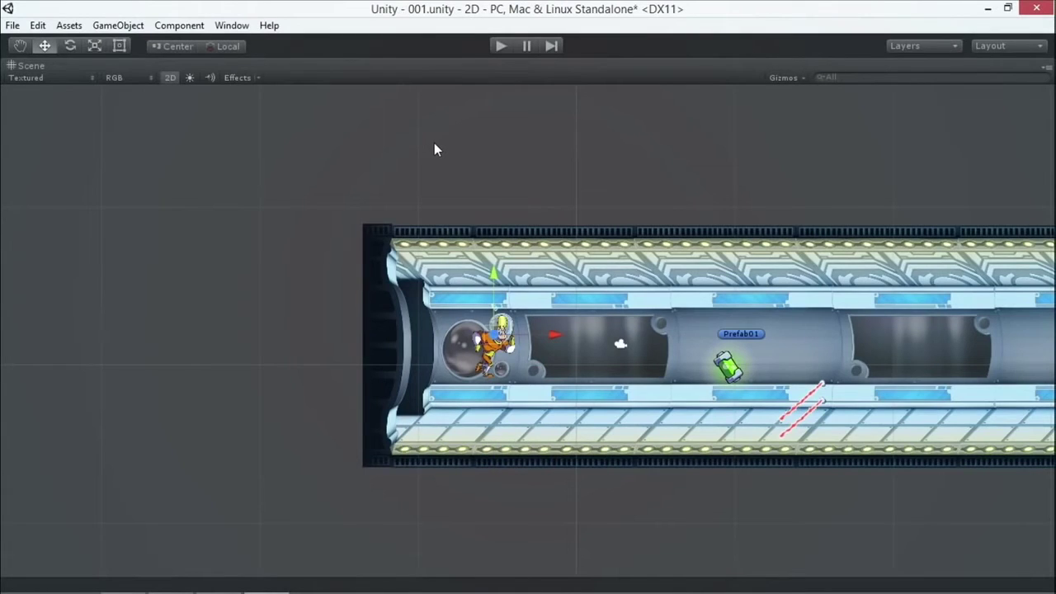
{"action": "key", "text": "shift+space"}
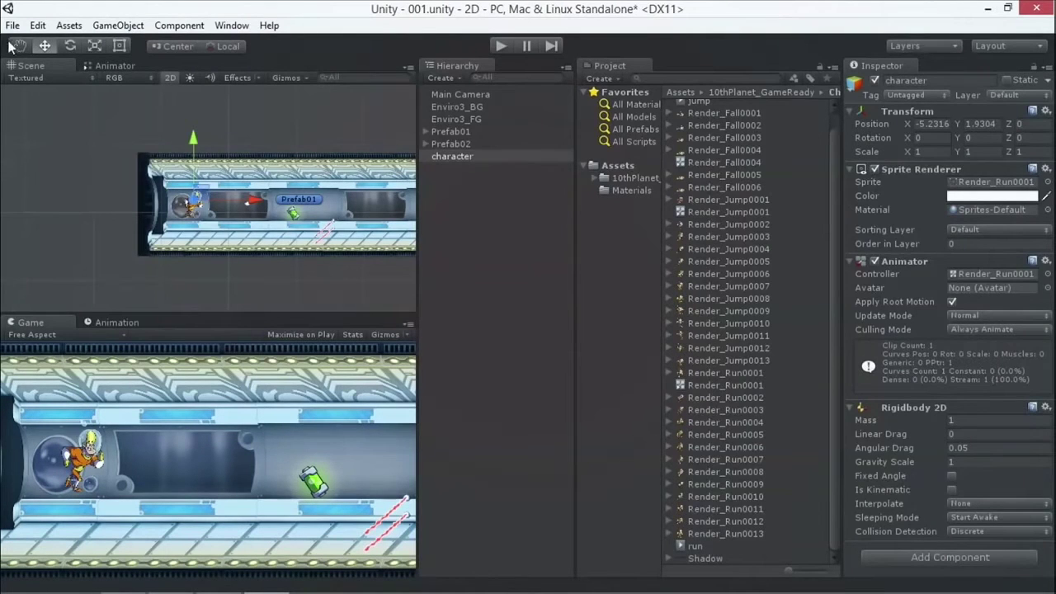
Delete Prefab02 from the scene, and select Prefab01 and frame it in the Scene view.
{"action": "key", "text": "q"}
{"action": "key", "text": "f"}
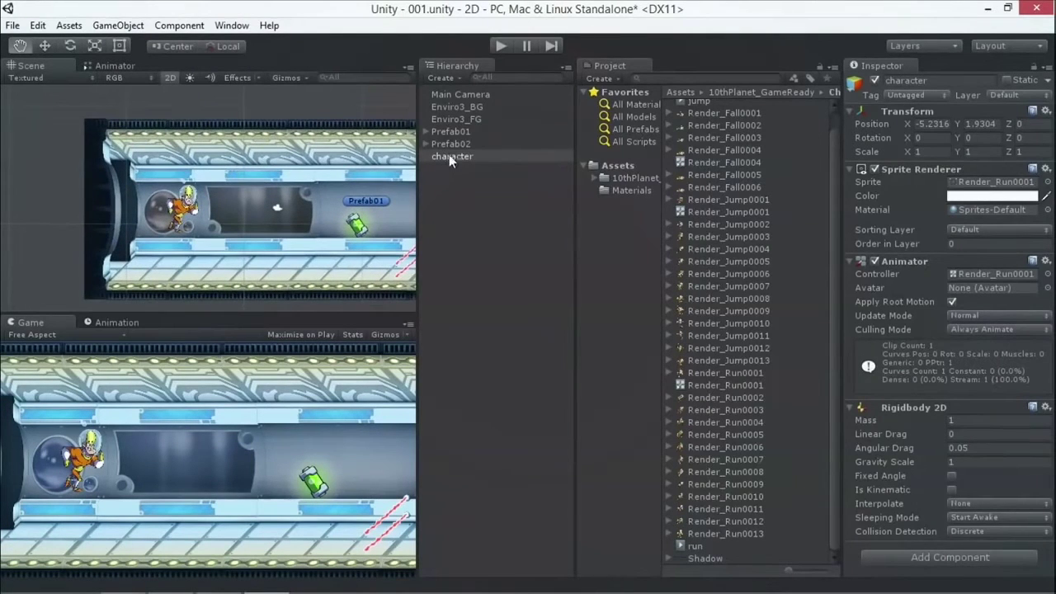
{"action": "left_click", "coordinate": [445, 157]}
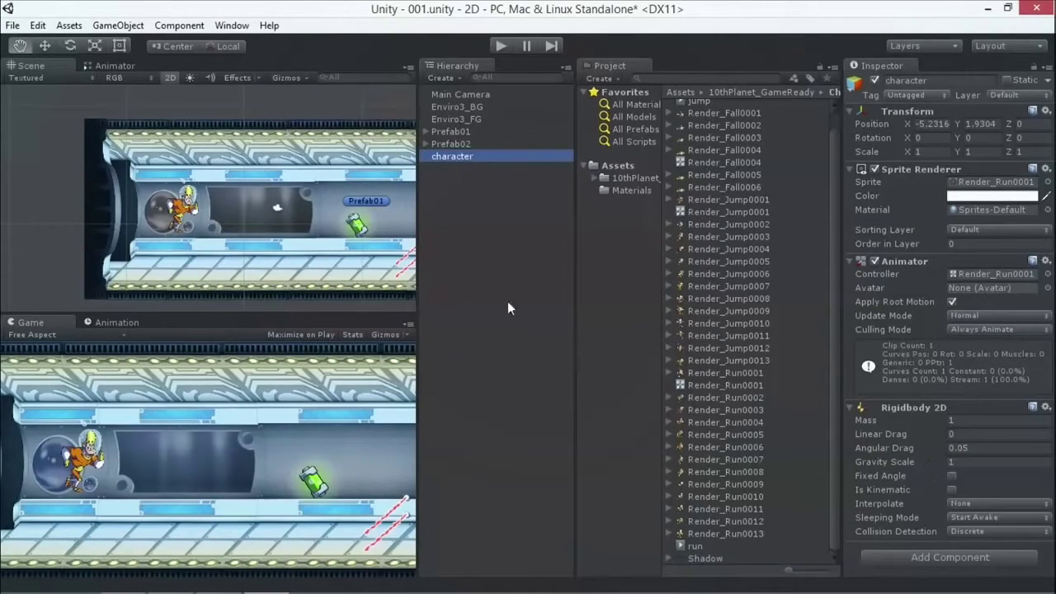
{"action": "left_click", "coordinate": [450, 132]}
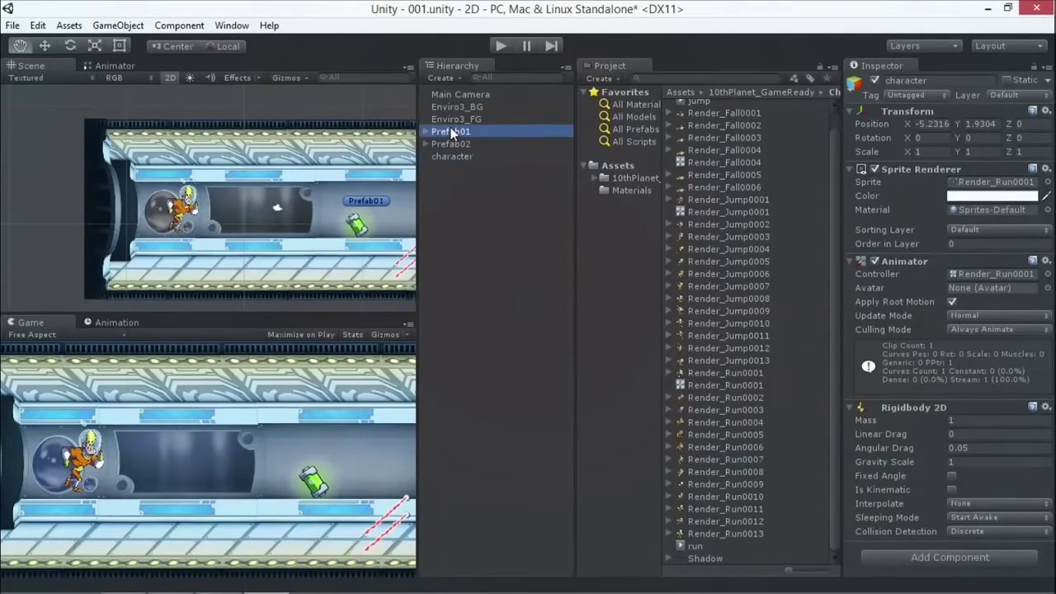
{"action": "double_click", "coordinate": [452, 132]}
{"action": "left_click", "coordinate": [454, 144]}
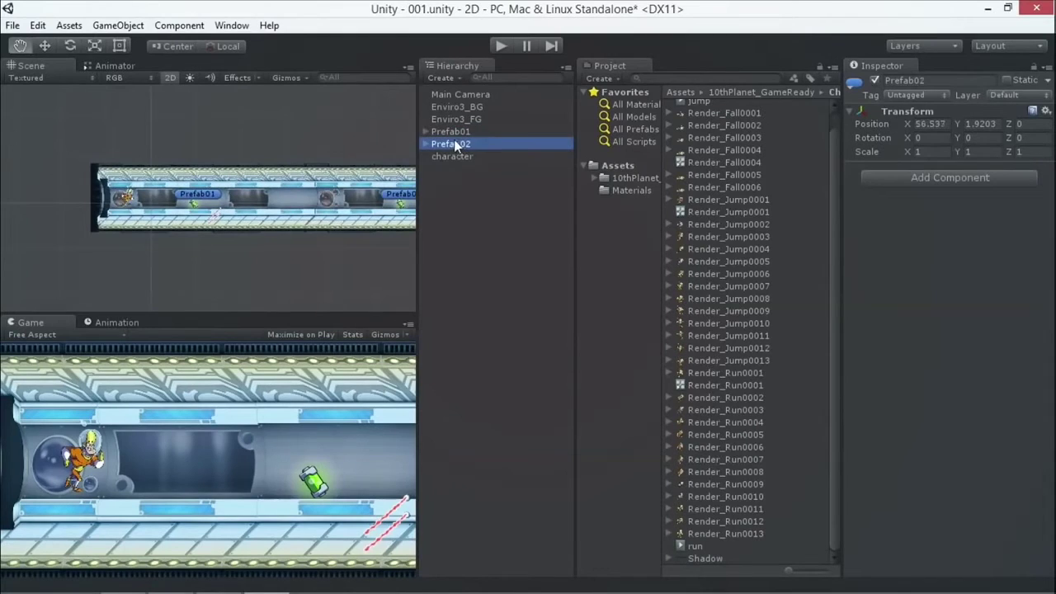
{"action": "key", "text": "Delete"}
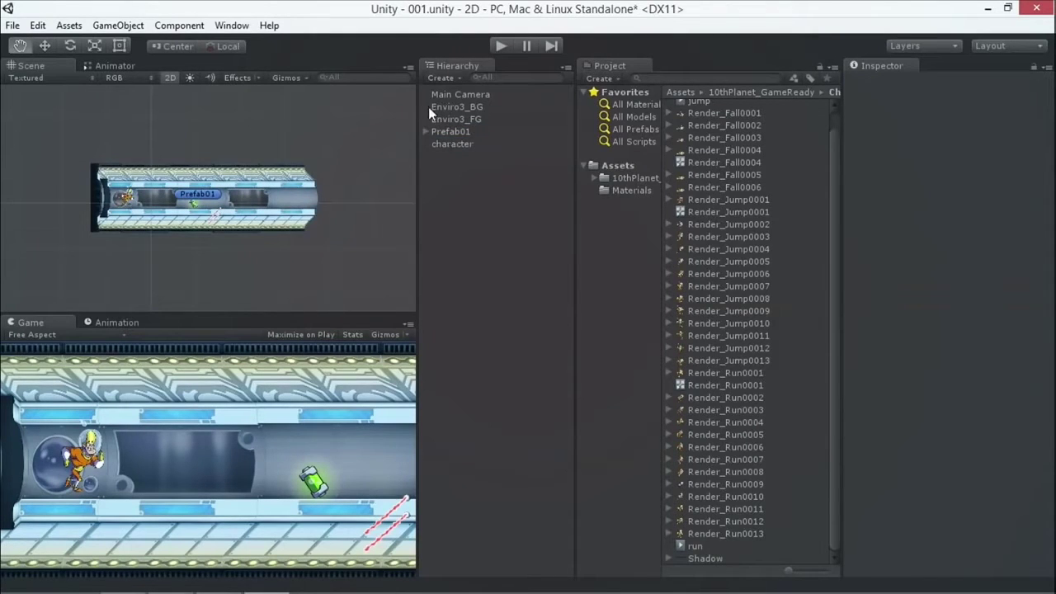
{"action": "left_click", "coordinate": [457, 132]}
{"action": "key", "text": "f"}
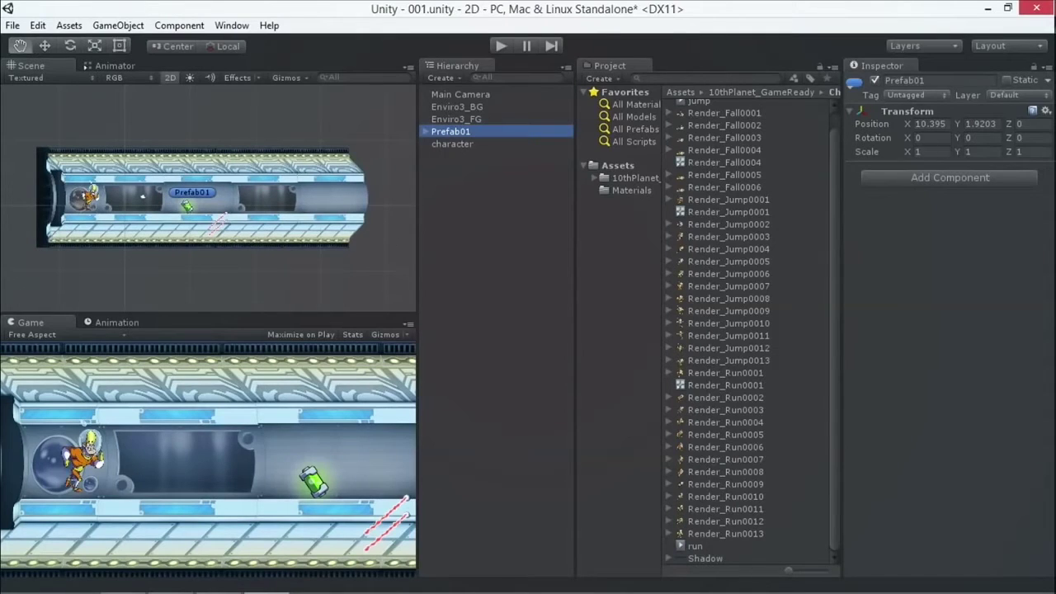
Try an Edge Collider 2D component on Prefab01 and remove it again.
{"action": "left_click", "coordinate": [882, 177]}
{"action": "left_click", "coordinate": [913, 283]}
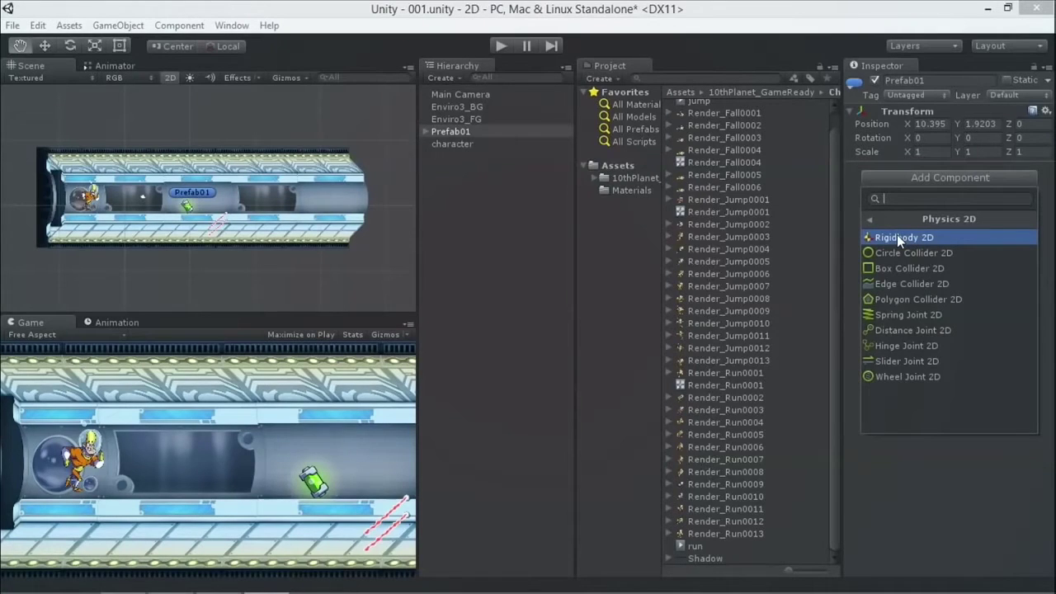
{"action": "left_click", "coordinate": [872, 283]}
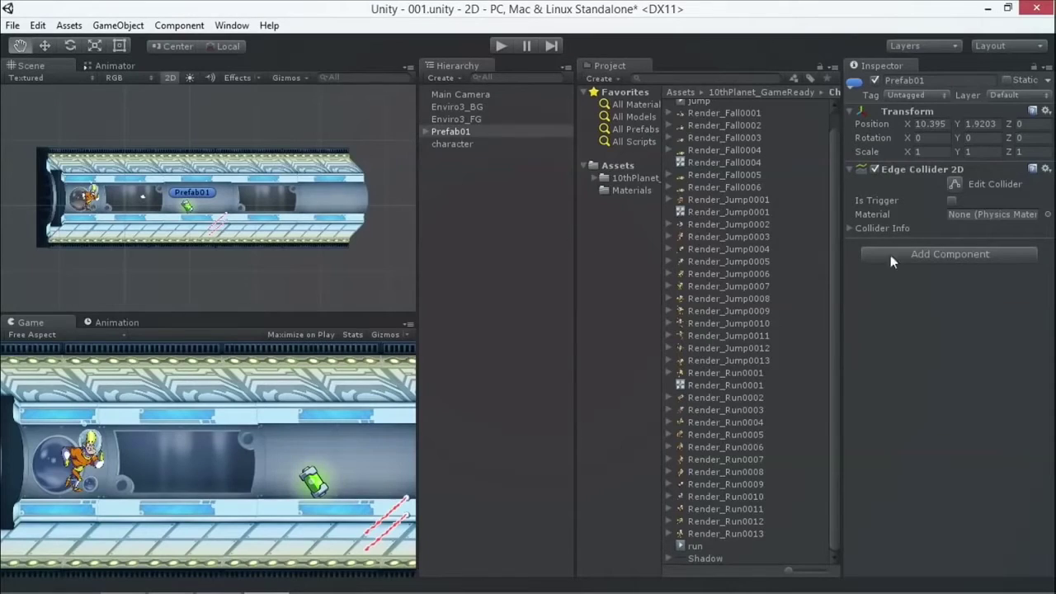
{"action": "left_click", "coordinate": [1046, 168]}
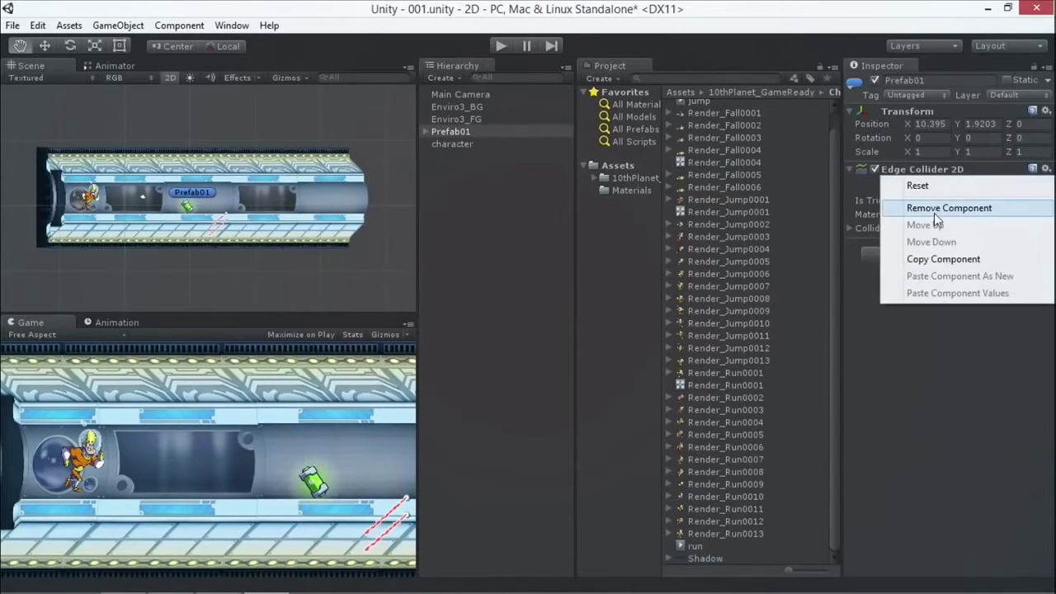
{"action": "left_click", "coordinate": [936, 208]}
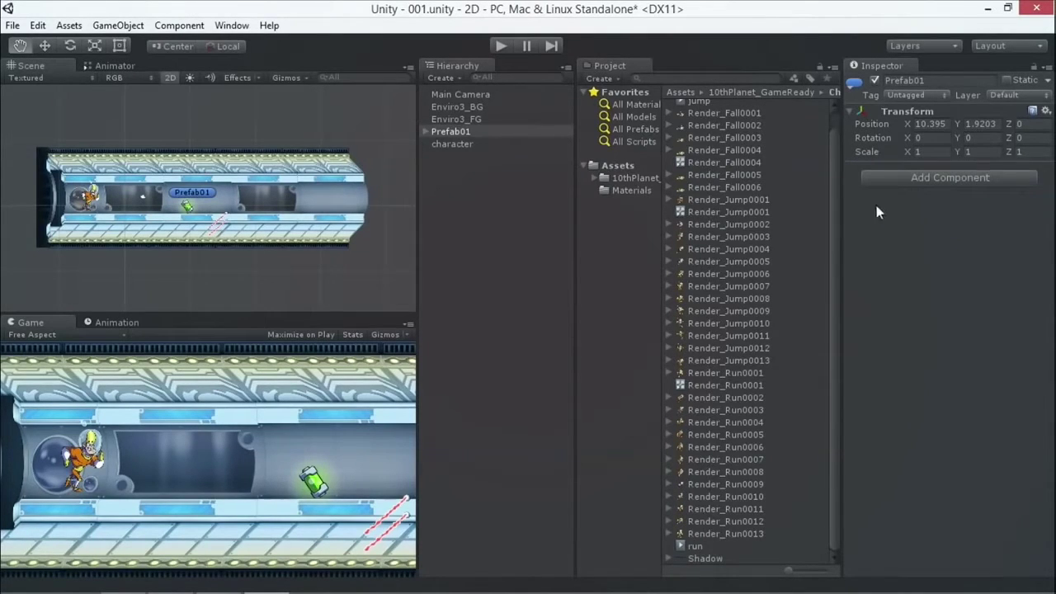
Add a Box Collider 2D component to Prefab01 and look closely at its outline around the prefab's pivot.
{"action": "left_click", "coordinate": [907, 179]}
{"action": "left_click", "coordinate": [931, 282]}
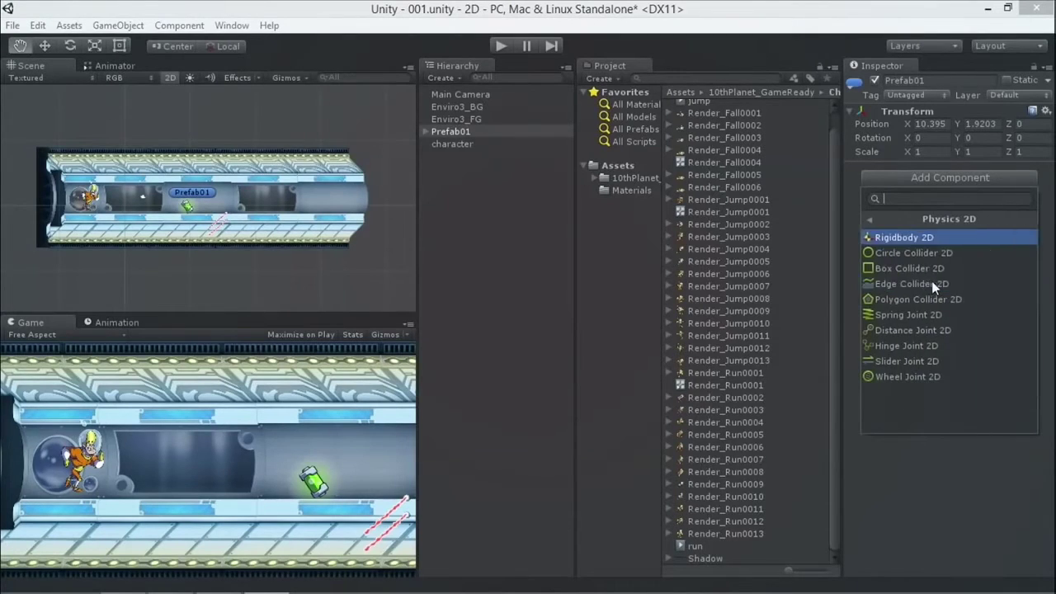
{"action": "left_click", "coordinate": [906, 270]}
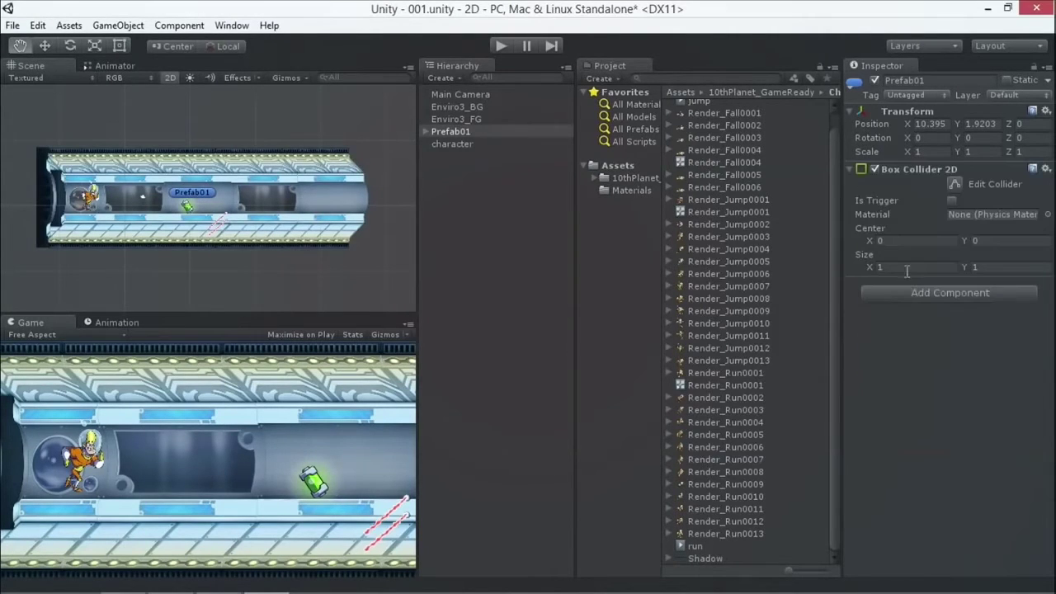
{"action": "double_click", "coordinate": [452, 131]}
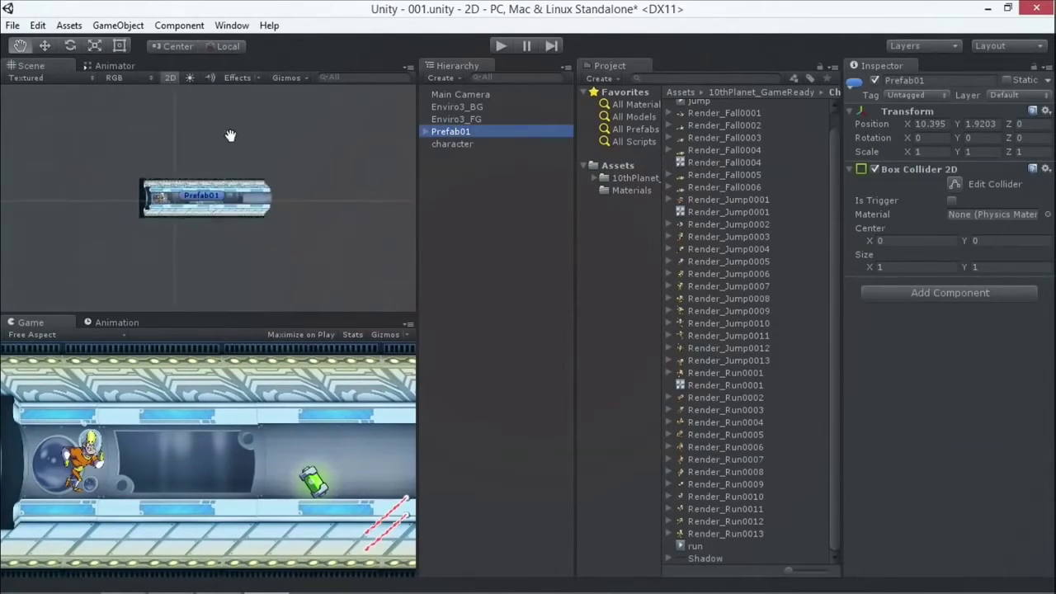
{"action": "scroll", "coordinate": [214, 177], "scroll_direction": "up", "scroll_amount": 10}
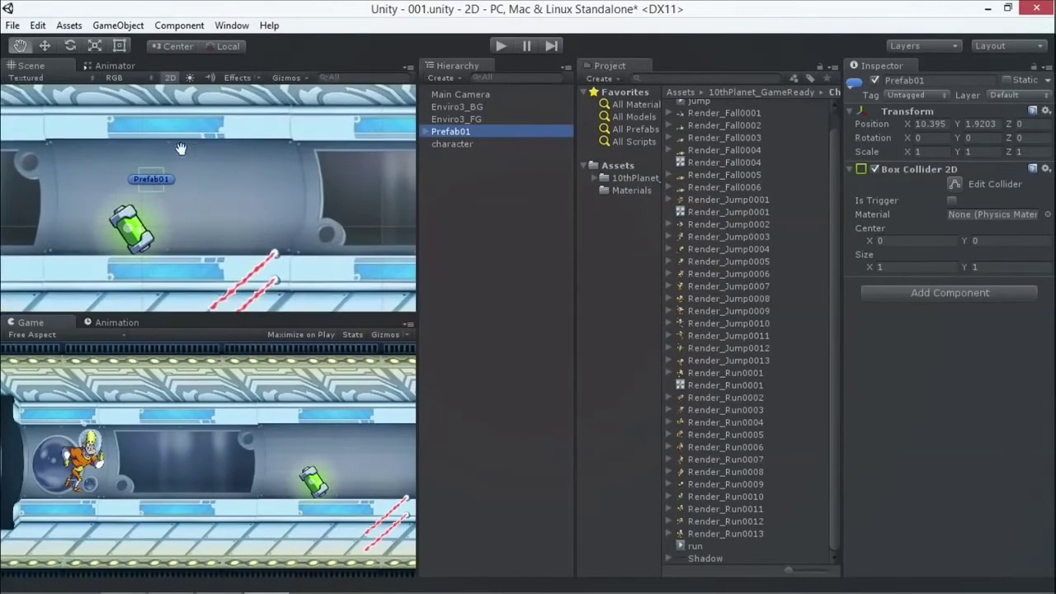
{"action": "scroll", "coordinate": [222, 209], "scroll_direction": "up", "scroll_amount": 5}
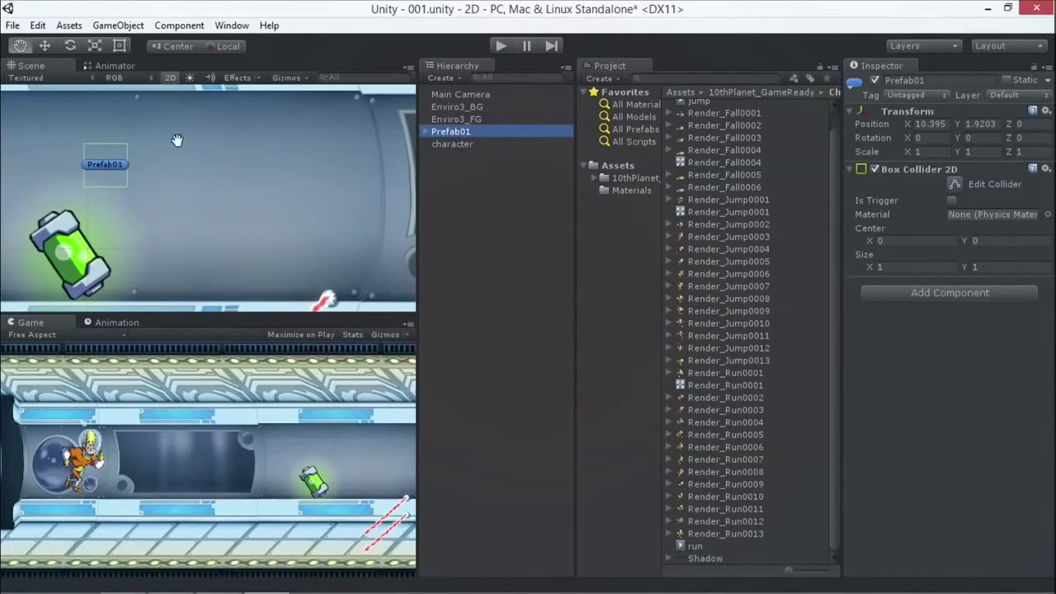
Stretch Prefab01's Box Collider 2D along the corridor floor with size X 55.49 and center Y -6.2.
{"action": "left_click", "coordinate": [423, 131]}
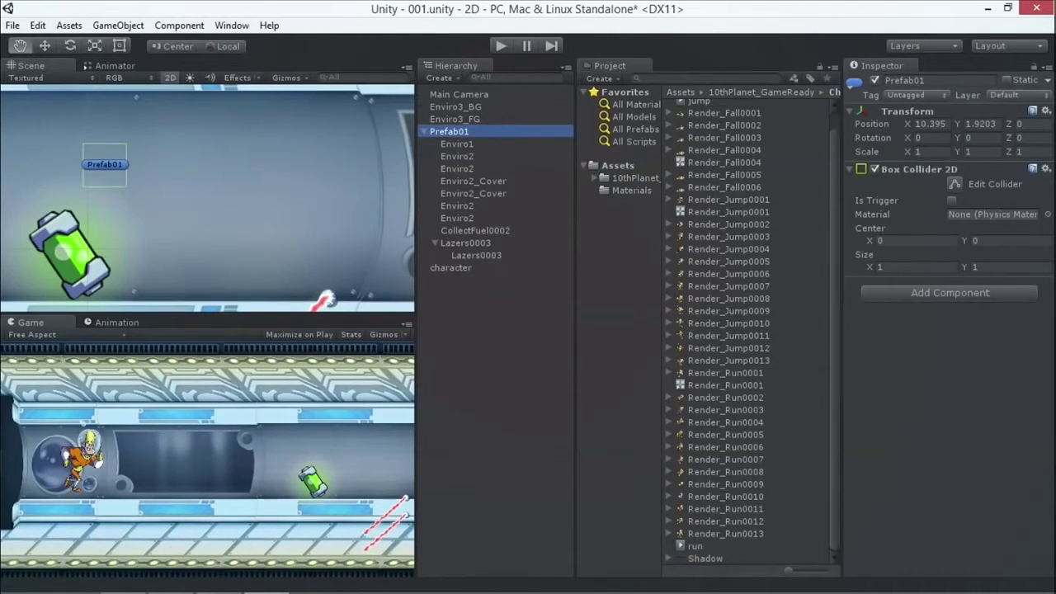
{"action": "left_click_drag", "start_coordinate": [877, 266], "coordinate": [464, 197]}
{"action": "scroll", "coordinate": [213, 189], "scroll_direction": "down", "scroll_amount": 5}
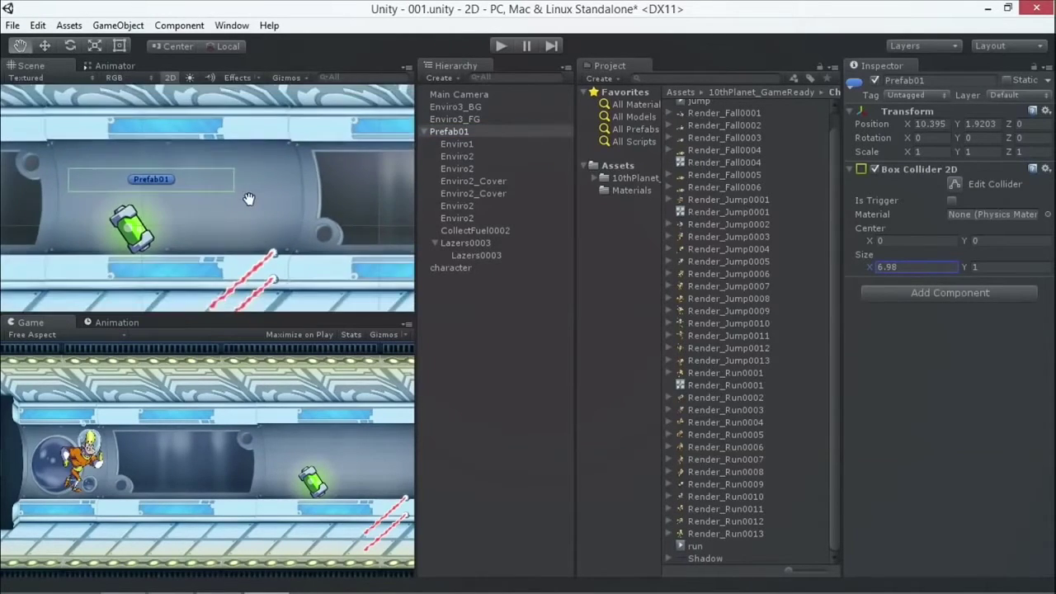
{"action": "left_click_drag", "start_coordinate": [865, 268], "coordinate": [973, 267]}
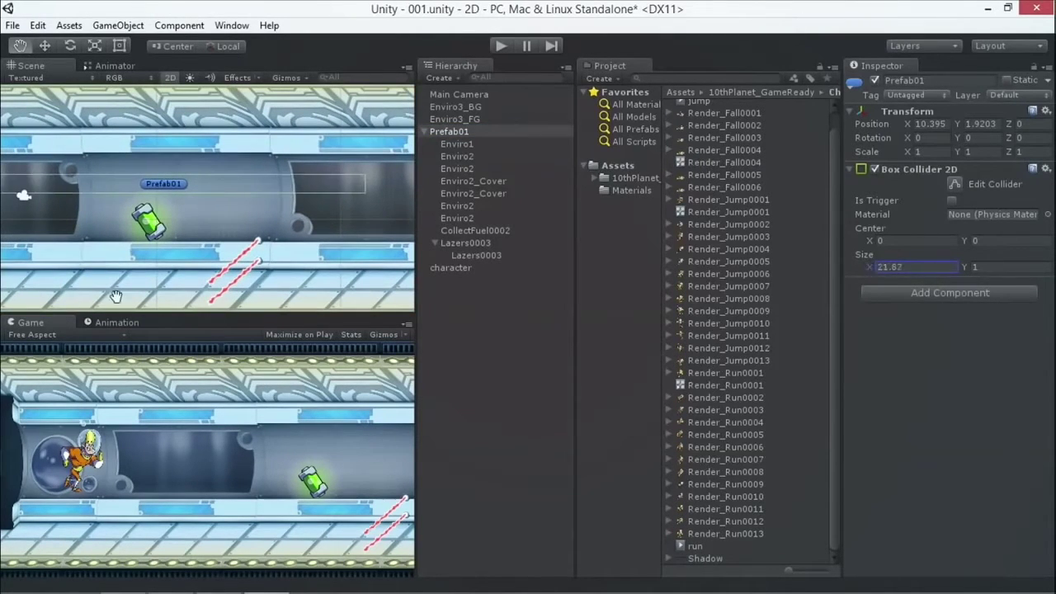
{"action": "scroll", "coordinate": [273, 244], "scroll_direction": "down", "scroll_amount": 3}
{"action": "scroll", "coordinate": [272, 244], "scroll_direction": "down", "scroll_amount": 3}
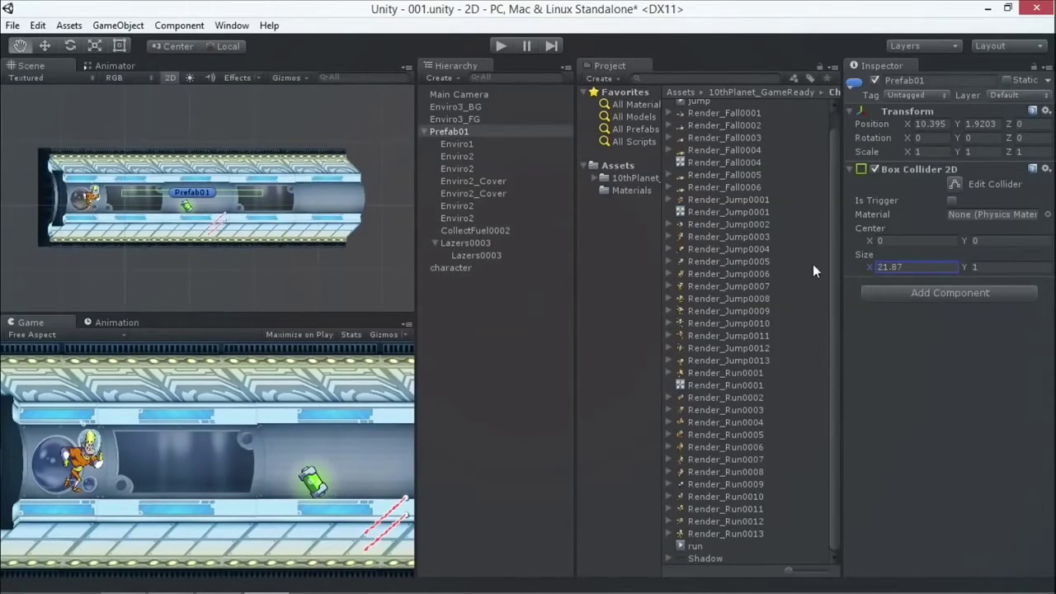
{"action": "left_click_drag", "start_coordinate": [871, 265], "coordinate": [935, 255]}
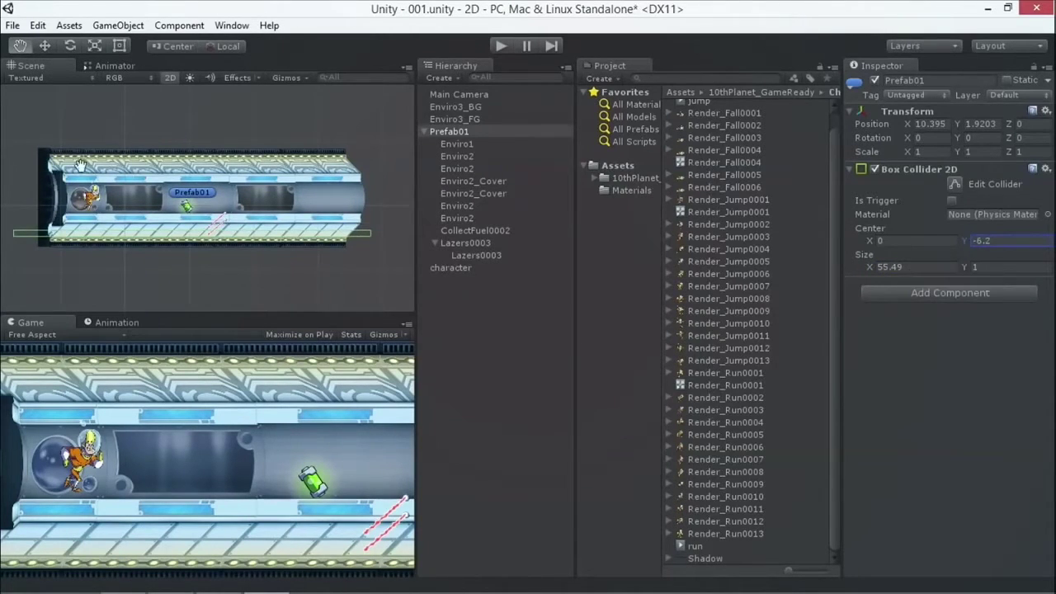
Test the character's fall against the floor collider in the maximized Scene view, stop playback and restore the normal layout.
{"action": "key", "text": "shift+space"}
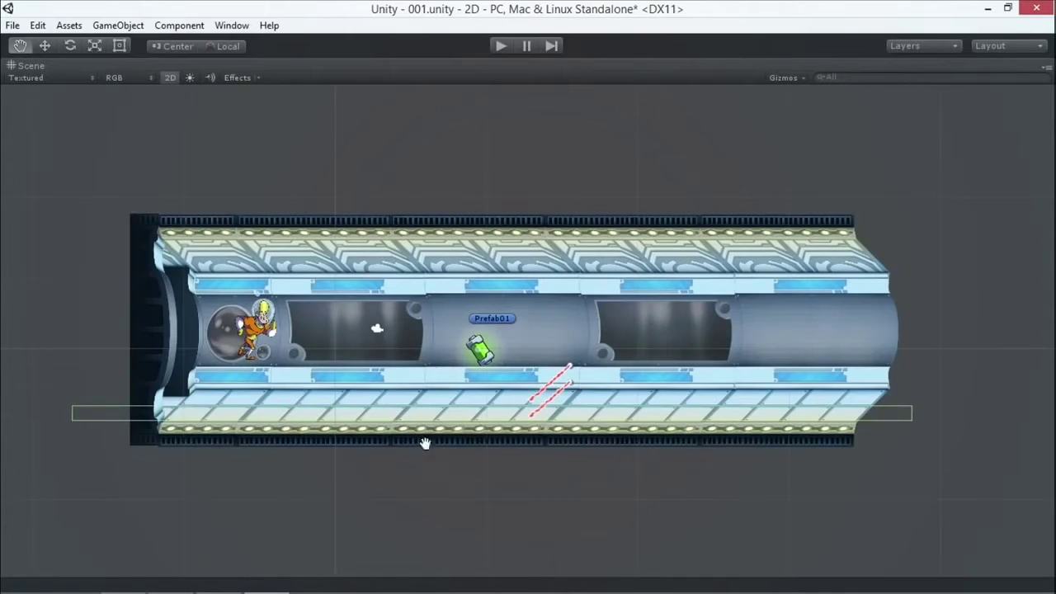
{"action": "left_click", "coordinate": [492, 48]}
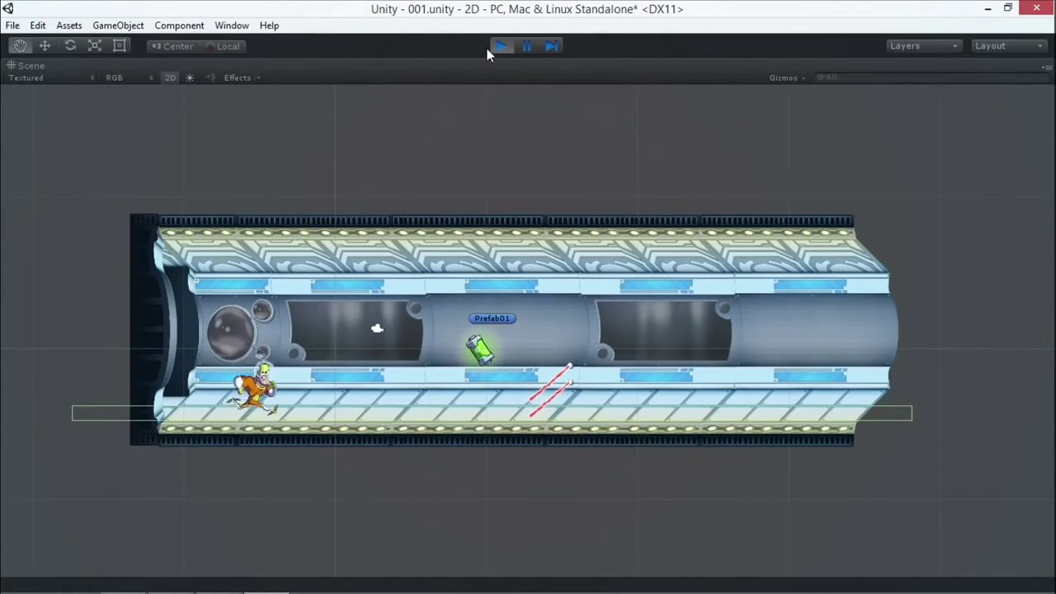
{"action": "left_click", "coordinate": [501, 47]}
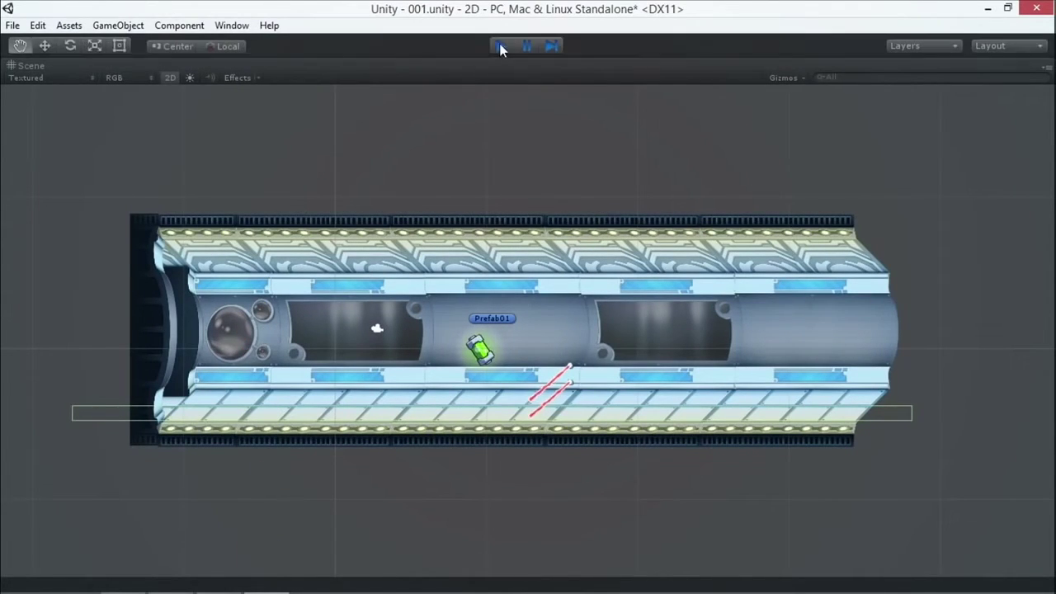
{"action": "key", "text": "shift+space"}
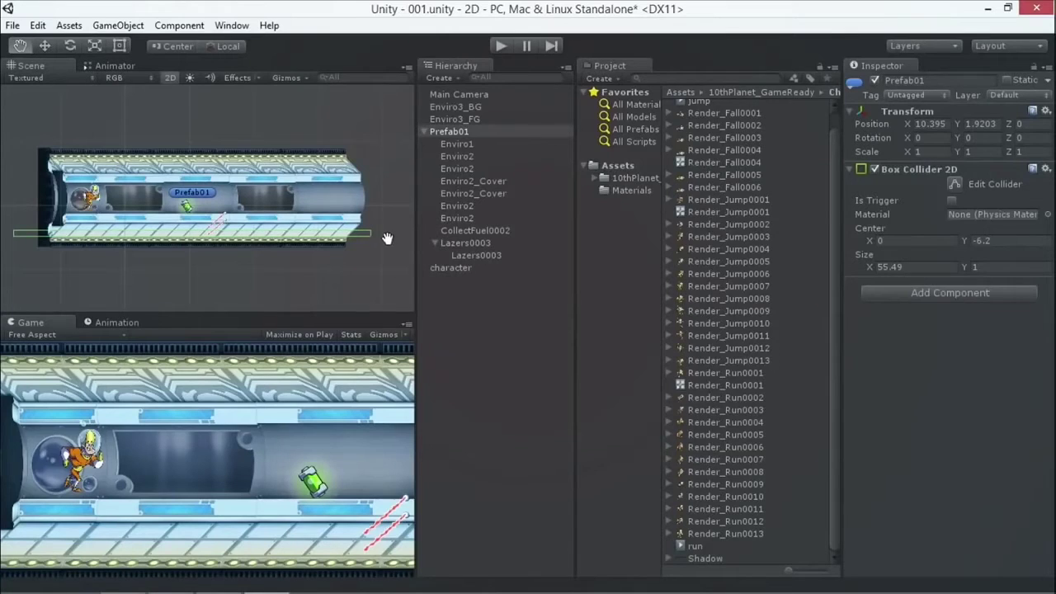
Add a Box Collider 2D component to the character and set its size to X 2.89 and Y 5.45.
{"action": "left_click", "coordinate": [458, 269]}
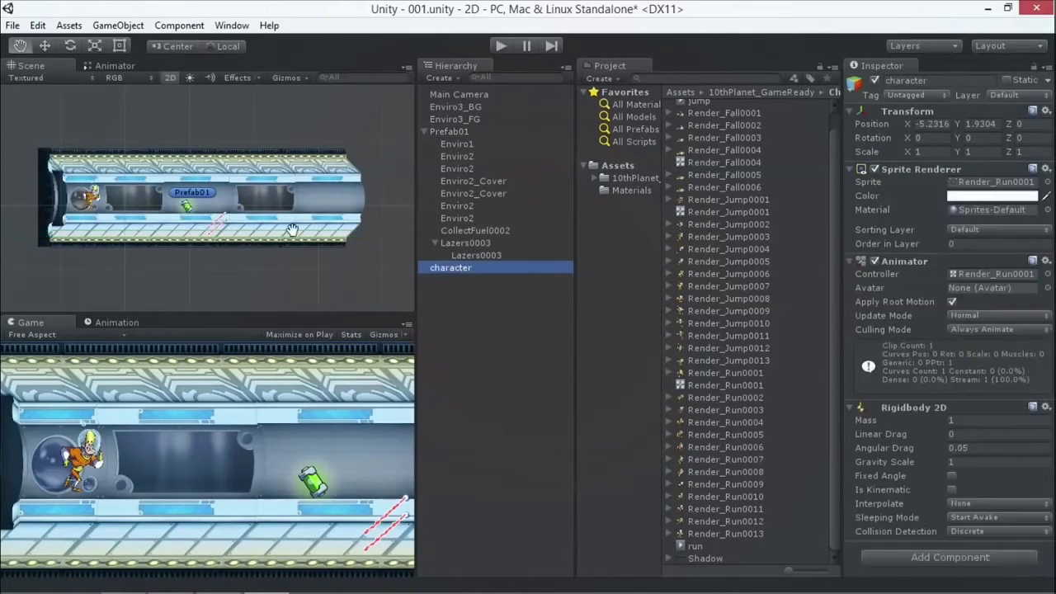
{"action": "double_click", "coordinate": [452, 269]}
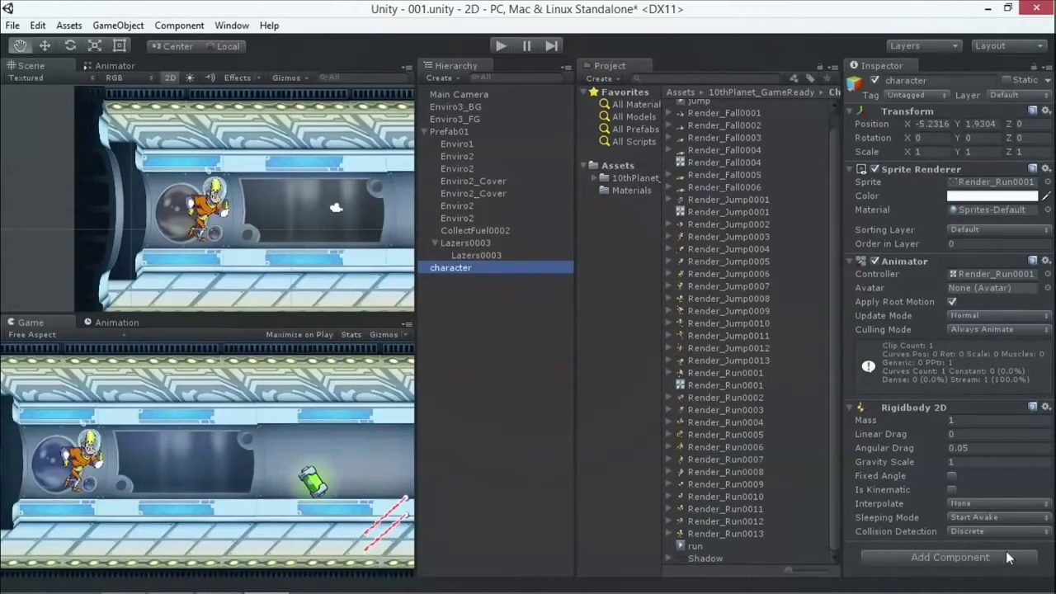
{"action": "left_click", "coordinate": [950, 558]}
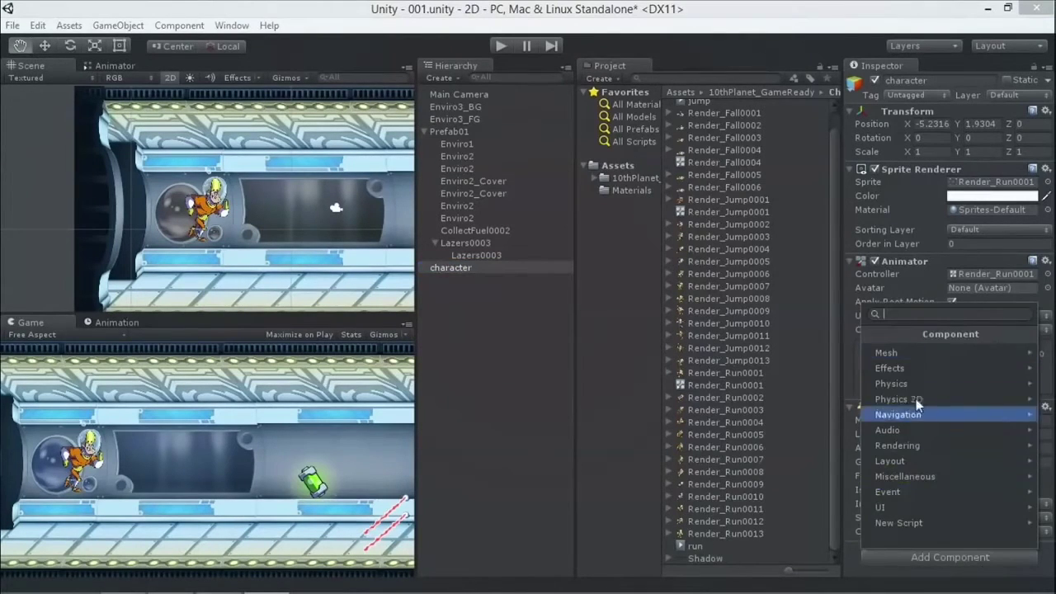
{"action": "left_click", "coordinate": [937, 397]}
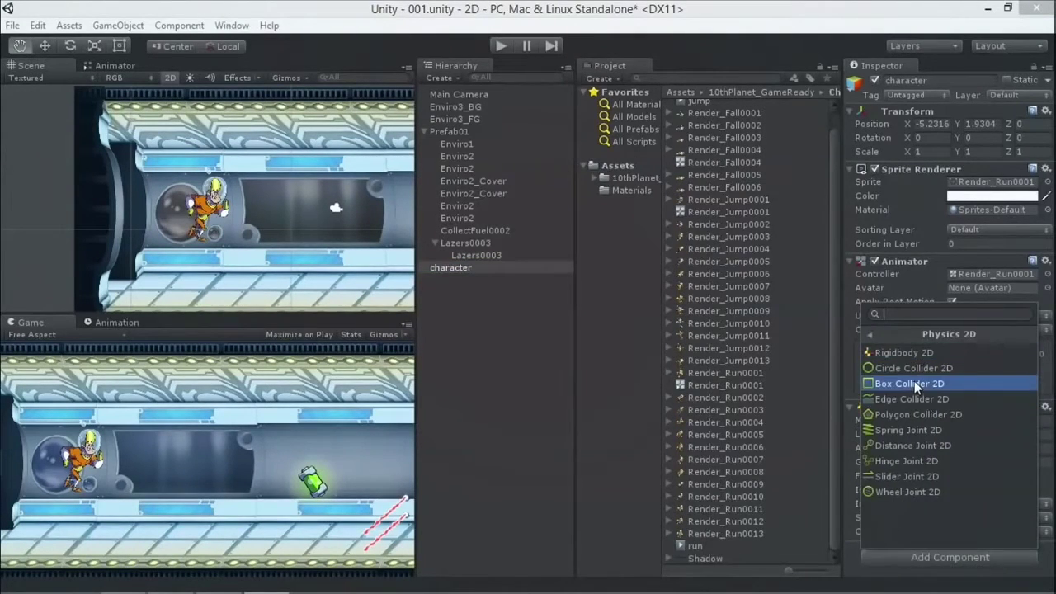
{"action": "left_click", "coordinate": [911, 383]}
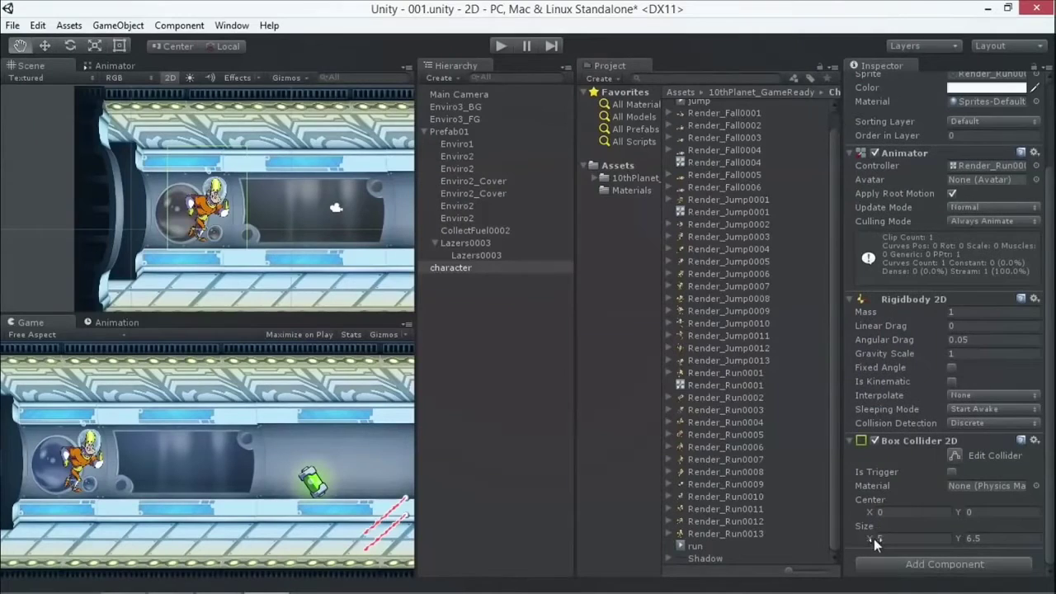
{"action": "left_click_drag", "start_coordinate": [866, 538], "coordinate": [808, 544]}
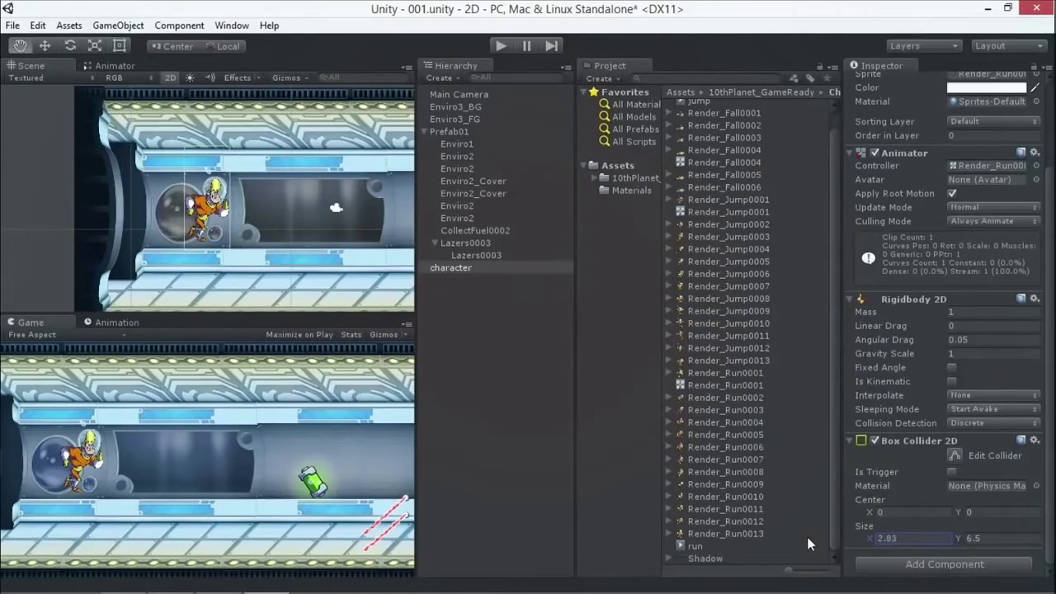
{"action": "mouse_move", "coordinate": [959, 537]}
{"action": "left_mouse_down"}
{"action": "mouse_move", "coordinate": [932, 540]}
{"action": "mouse_move", "coordinate": [941, 541]}
{"action": "left_mouse_up"}
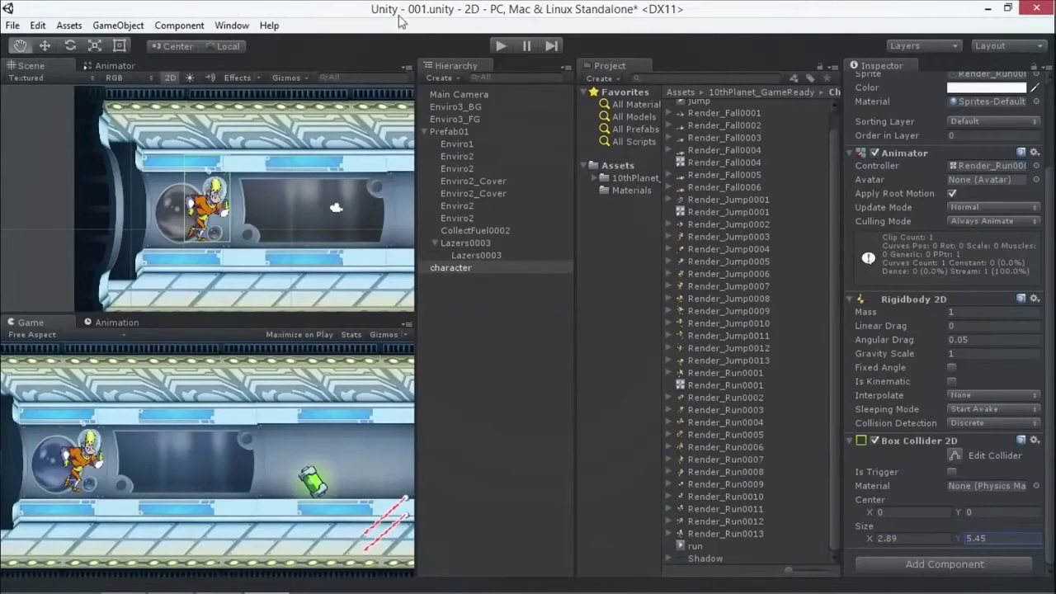
Play-test the character's landing on the corridor floor, stop playback and save the scene.
{"action": "left_click", "coordinate": [497, 46]}
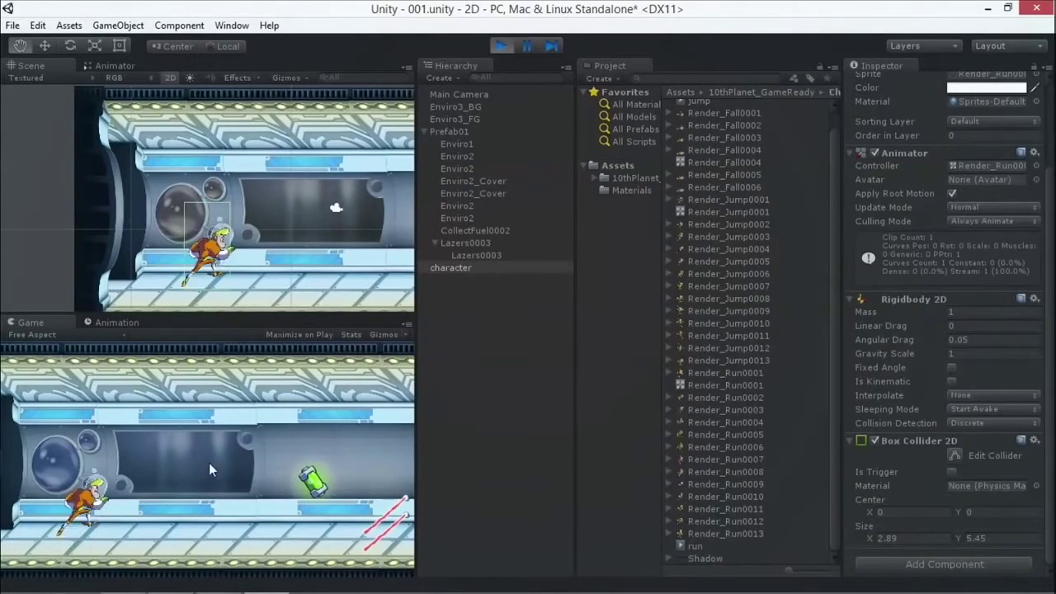
{"action": "left_click", "coordinate": [500, 45]}
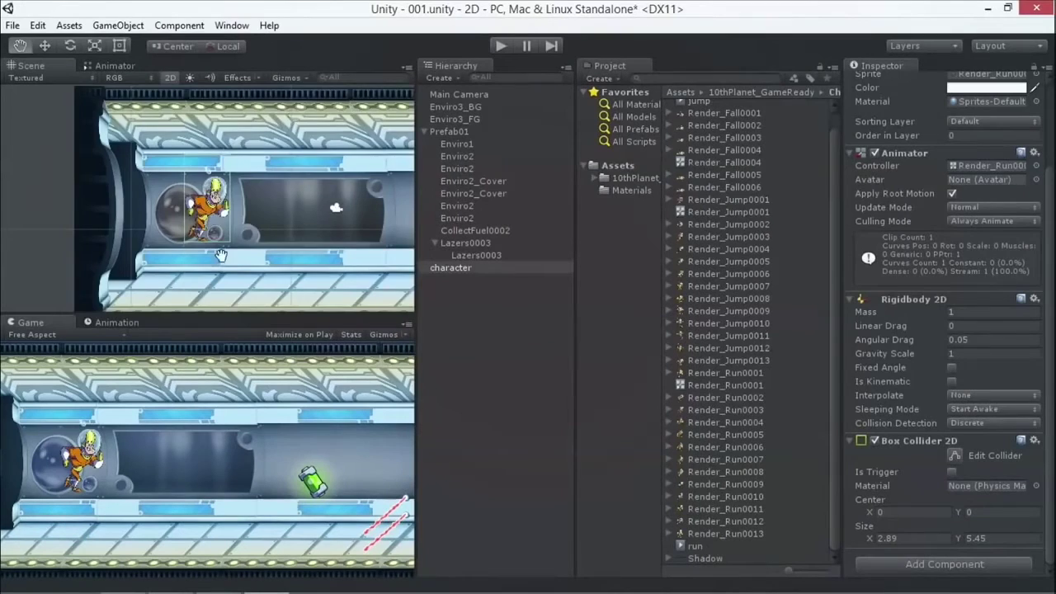
{"action": "left_click", "coordinate": [12, 25]}
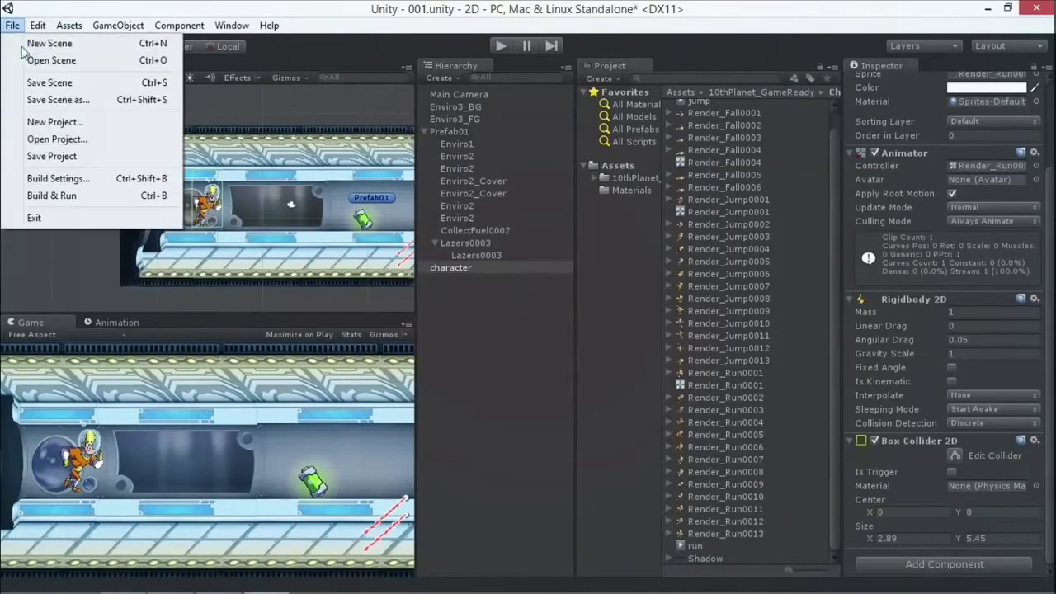
{"action": "left_click", "coordinate": [41, 86]}
{"action": "scroll", "coordinate": [182, 191], "scroll_direction": "down", "scroll_amount": 5}
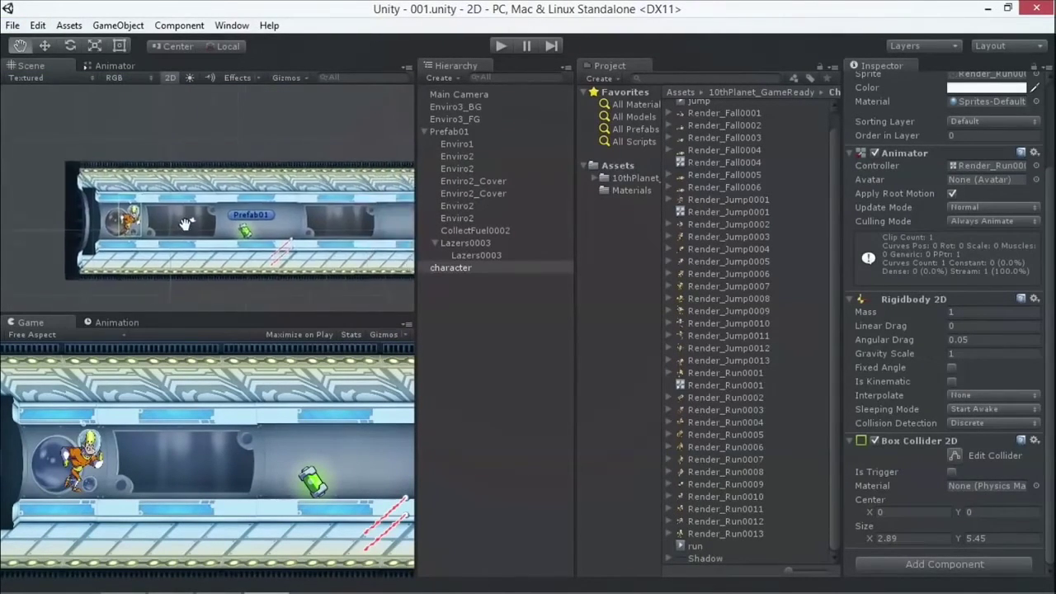
{"action": "scroll", "coordinate": [158, 224], "scroll_direction": "up", "scroll_amount": 2}
{"action": "left_click_drag", "start_coordinate": [109, 225], "coordinate": [122, 203]}
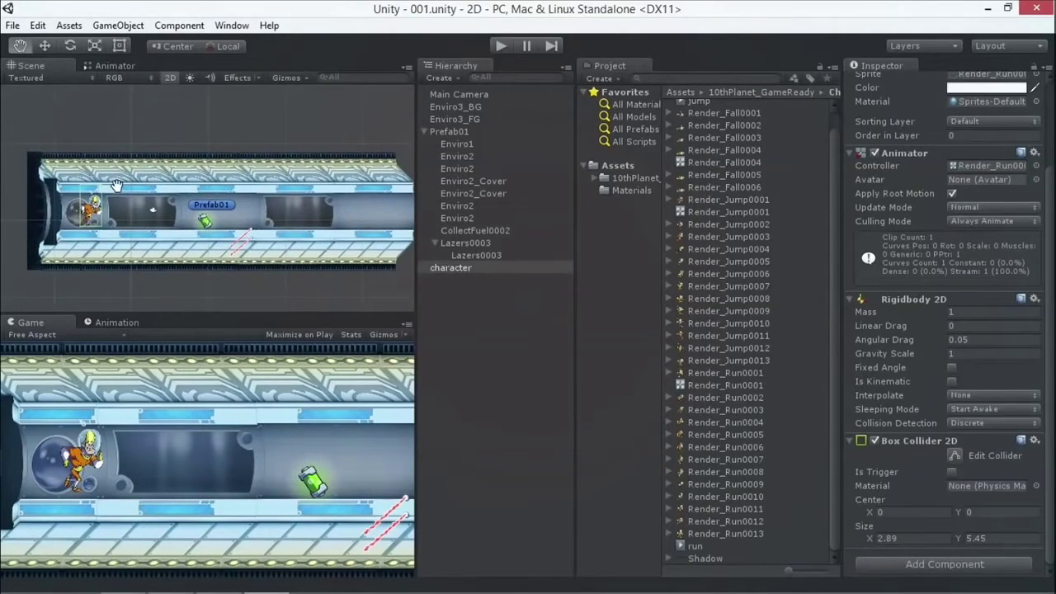
Import the Scripts folder from 2D_test's Assets folder in File Explorer into the project's Assets folder and open it.
{"action": "left_click", "coordinate": [619, 165]}
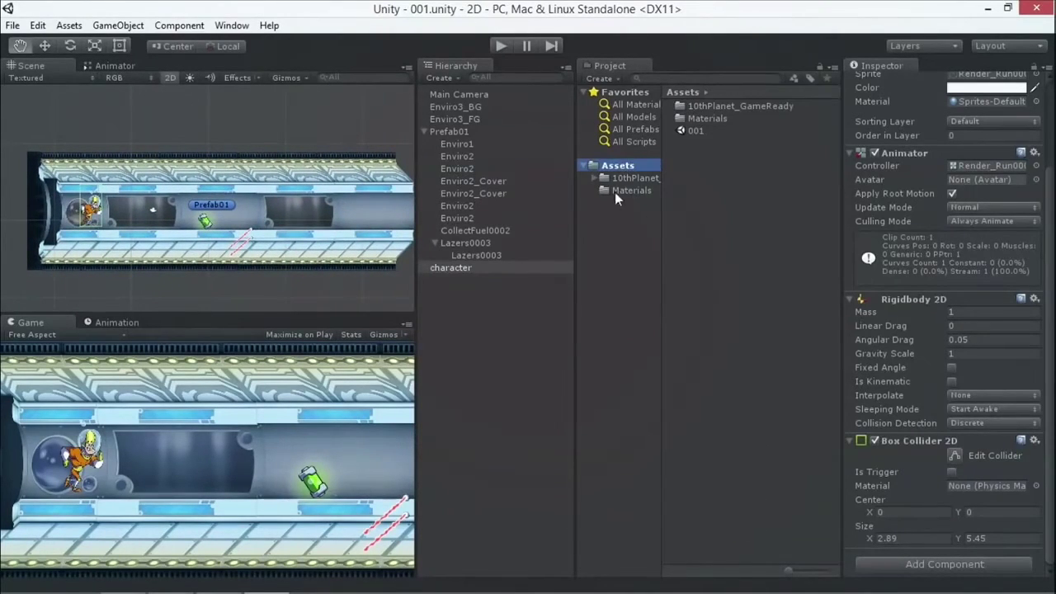
{"action": "left_click", "coordinate": [600, 79]}
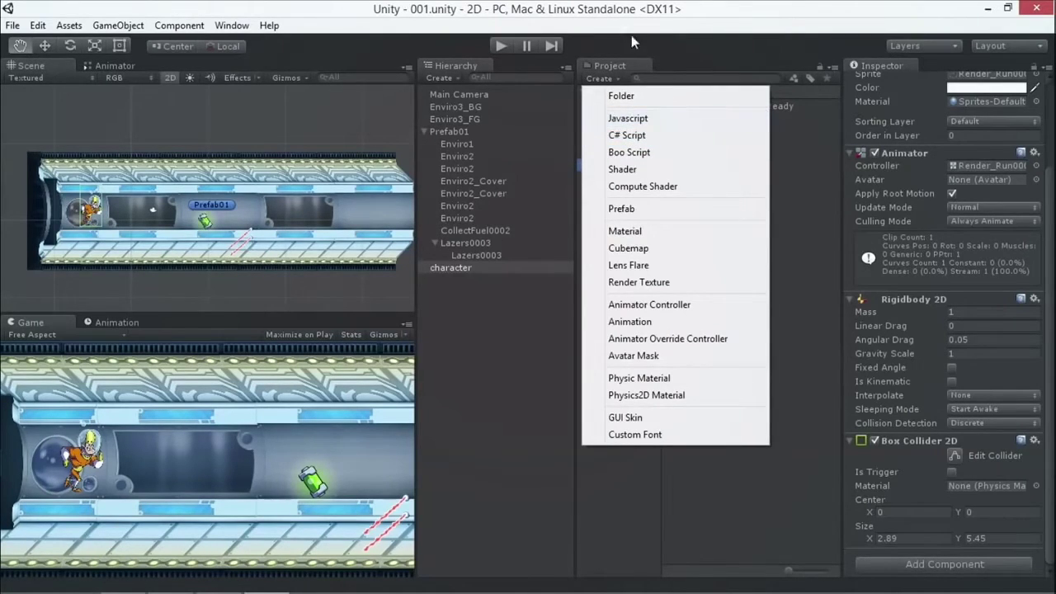
{"action": "left_click", "coordinate": [689, 53]}
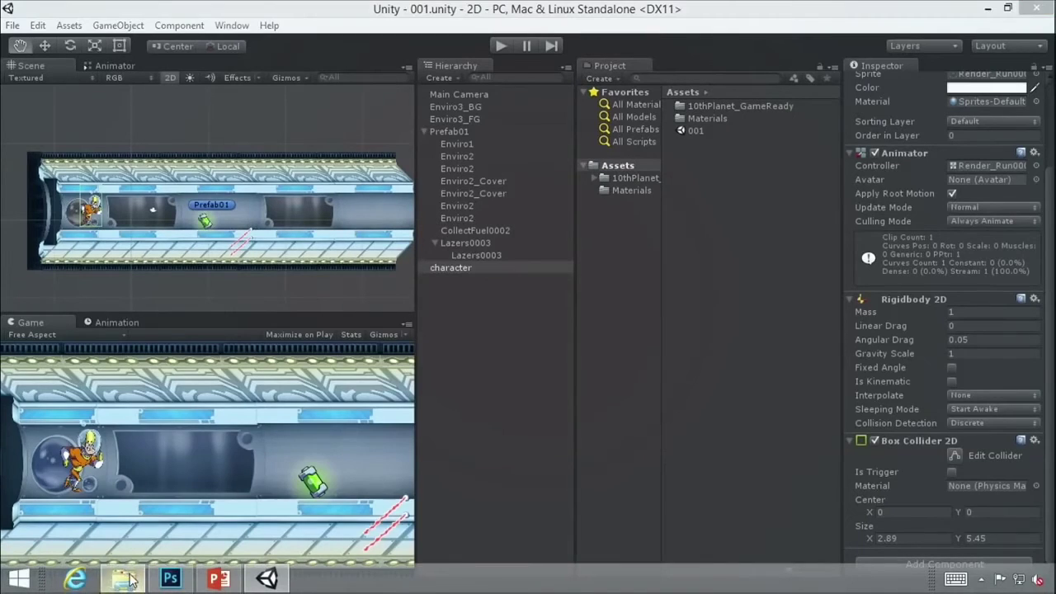
{"action": "left_click", "coordinate": [123, 578]}
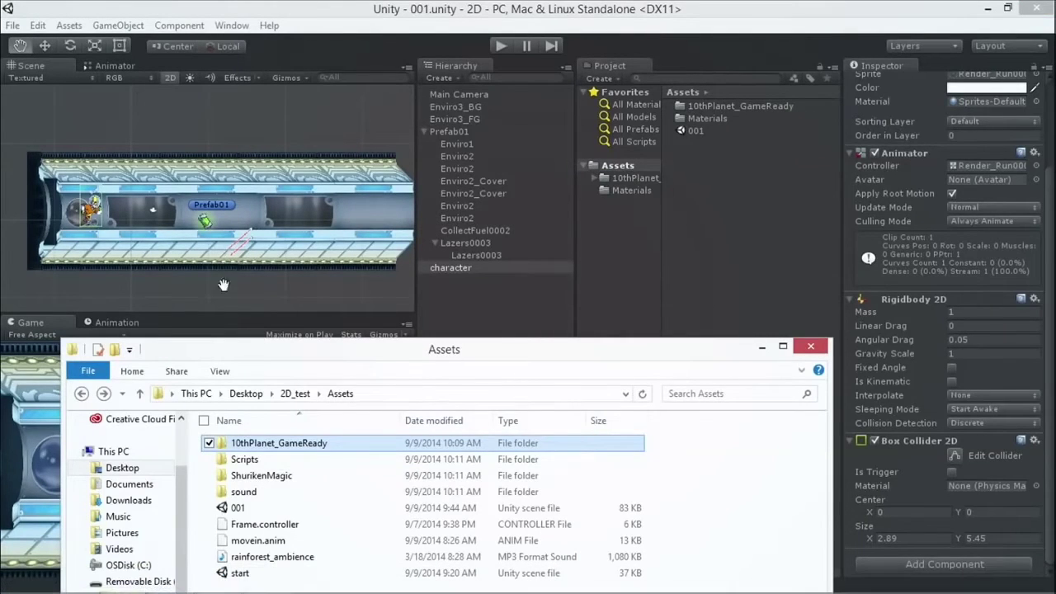
{"action": "left_click_drag", "start_coordinate": [227, 353], "coordinate": [716, 382]}
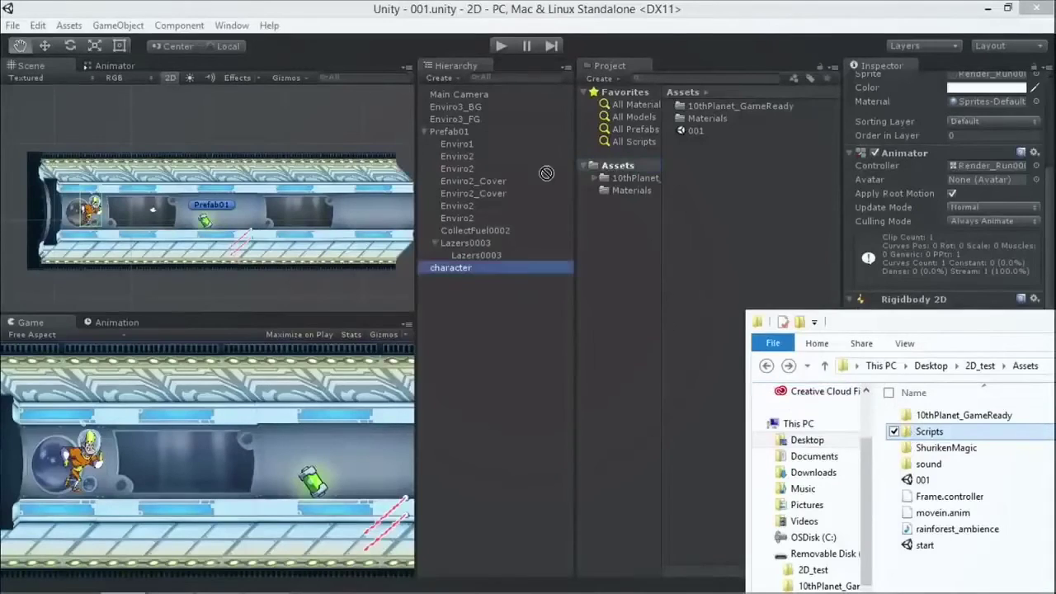
{"action": "left_click_drag", "start_coordinate": [546, 173], "coordinate": [629, 166]}
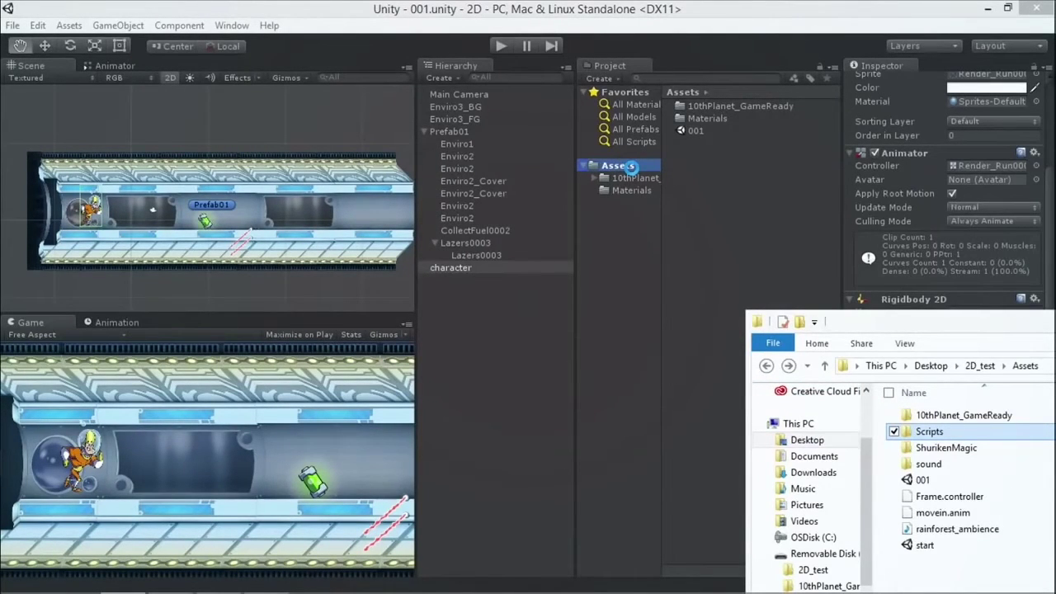
{"action": "left_click_drag", "start_coordinate": [629, 166], "coordinate": [632, 168]}
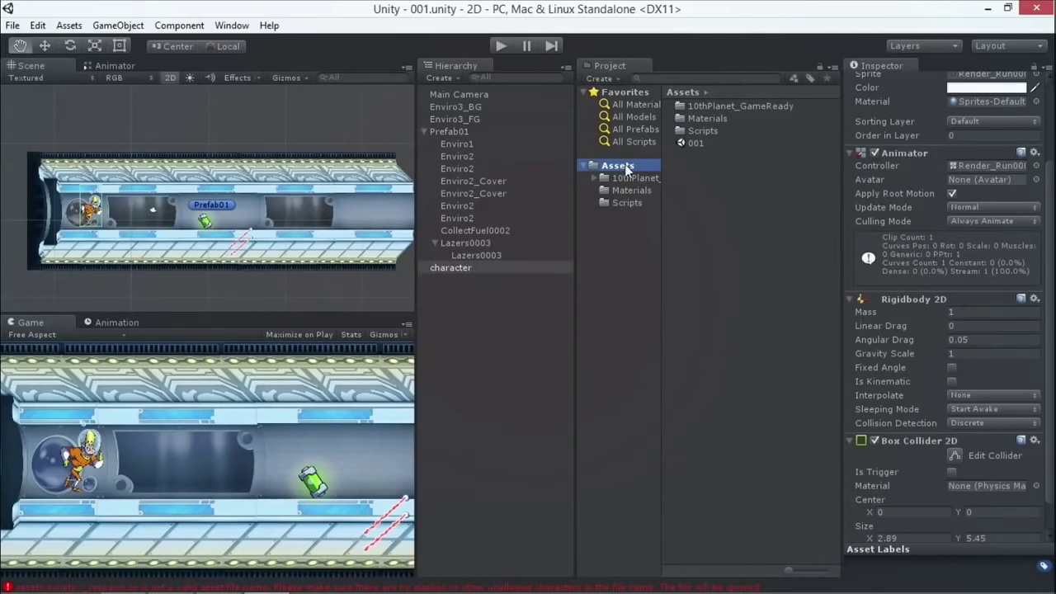
{"action": "left_click", "coordinate": [624, 201]}
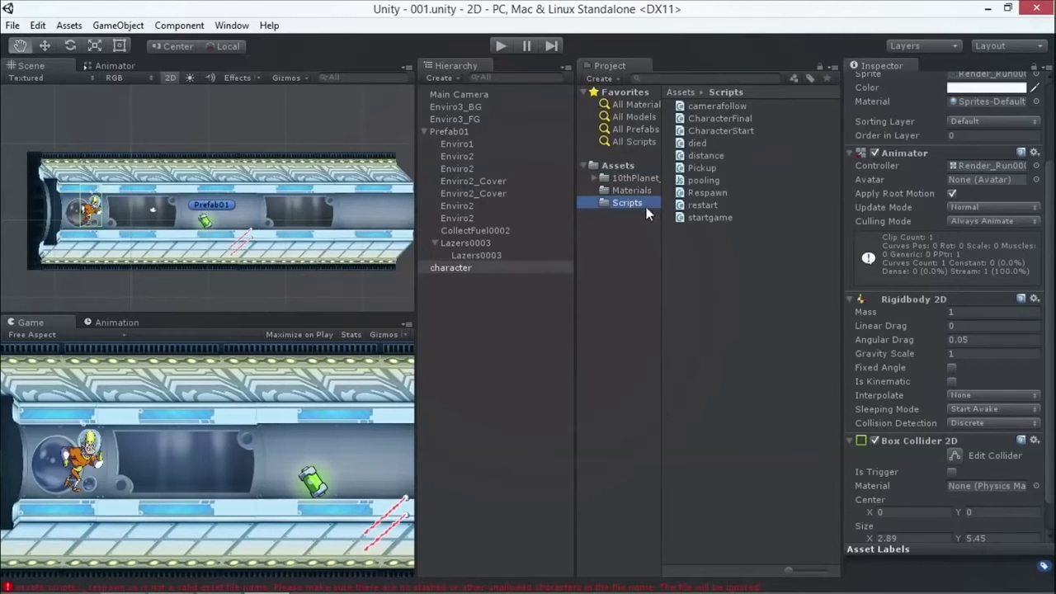
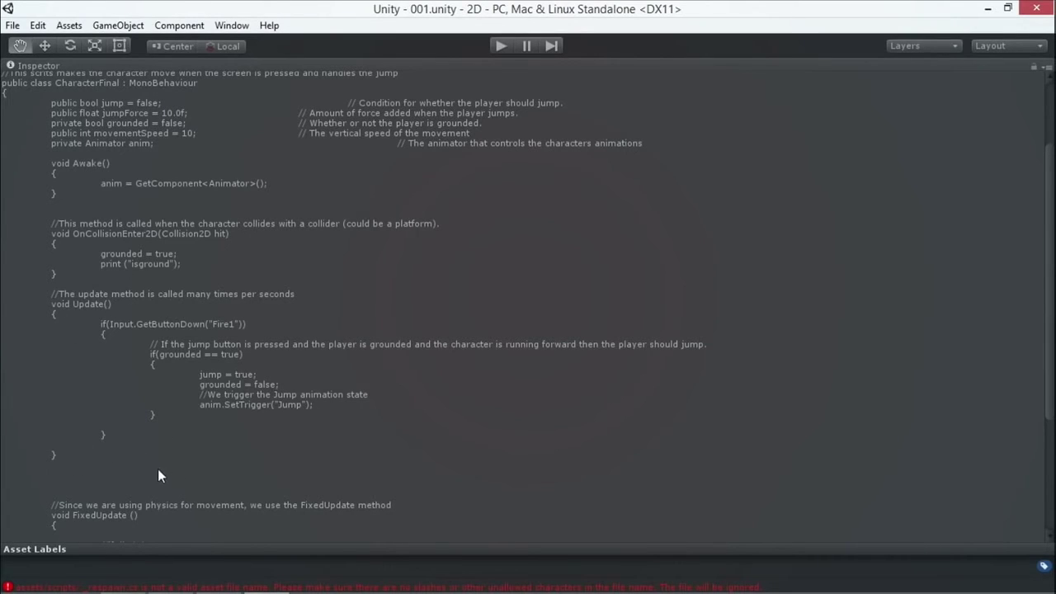
Read the collision, Update and FixedUpdate methods of the CharacterFinal script in the maximized Inspector and restore the normal layout.
{"action": "scroll", "coordinate": [161, 470], "scroll_direction": "down", "scroll_amount": 5}
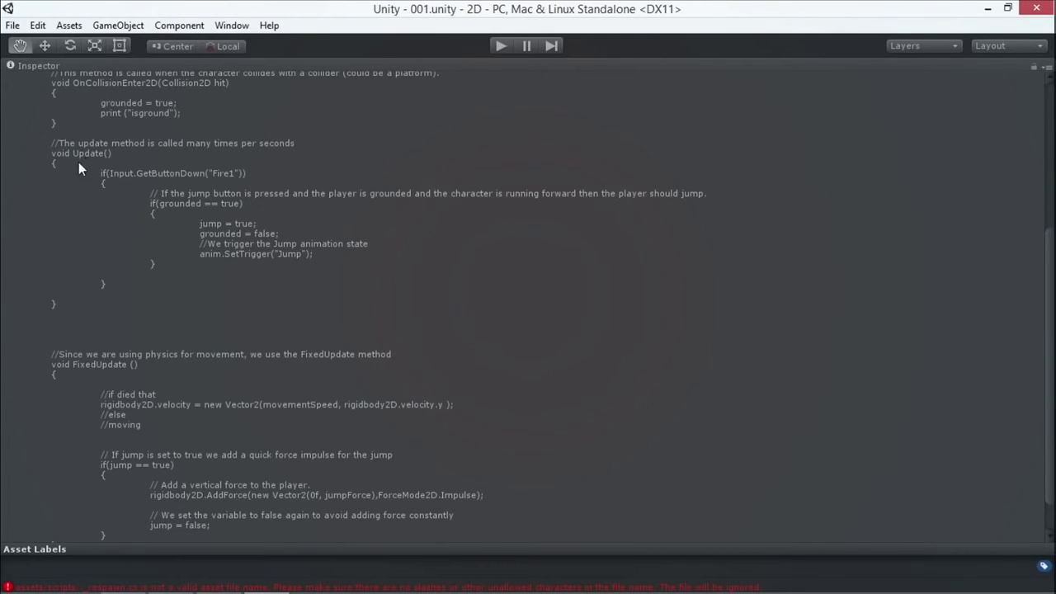
{"action": "scroll", "coordinate": [108, 354], "scroll_direction": "down", "scroll_amount": 2}
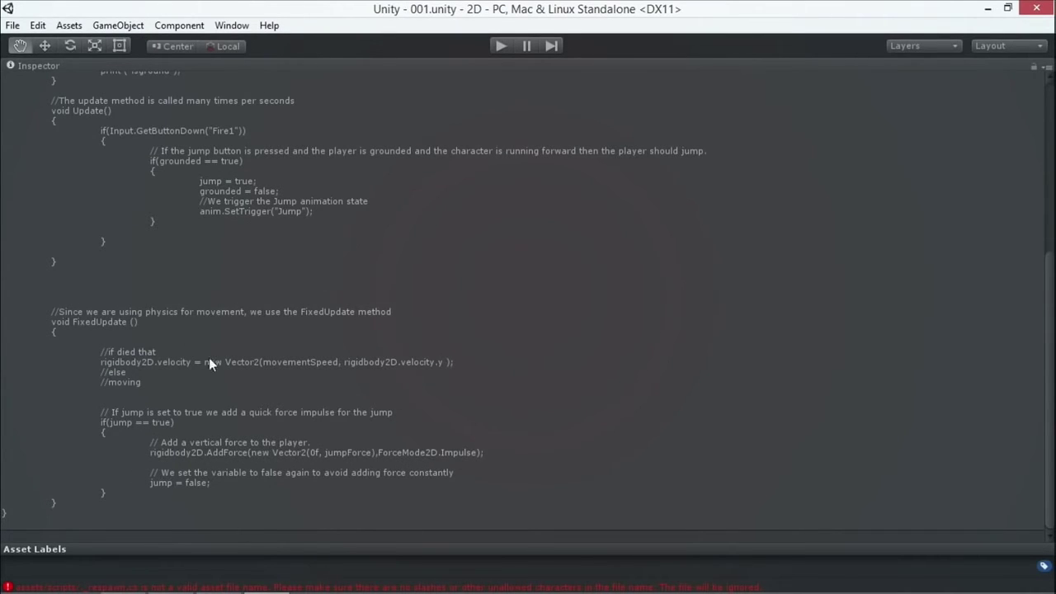
{"action": "scroll", "coordinate": [204, 355], "scroll_direction": "up", "scroll_amount": 4}
{"action": "scroll", "coordinate": [211, 424], "scroll_direction": "down", "scroll_amount": 4}
{"action": "scroll", "coordinate": [248, 355], "scroll_direction": "up", "scroll_amount": 3}
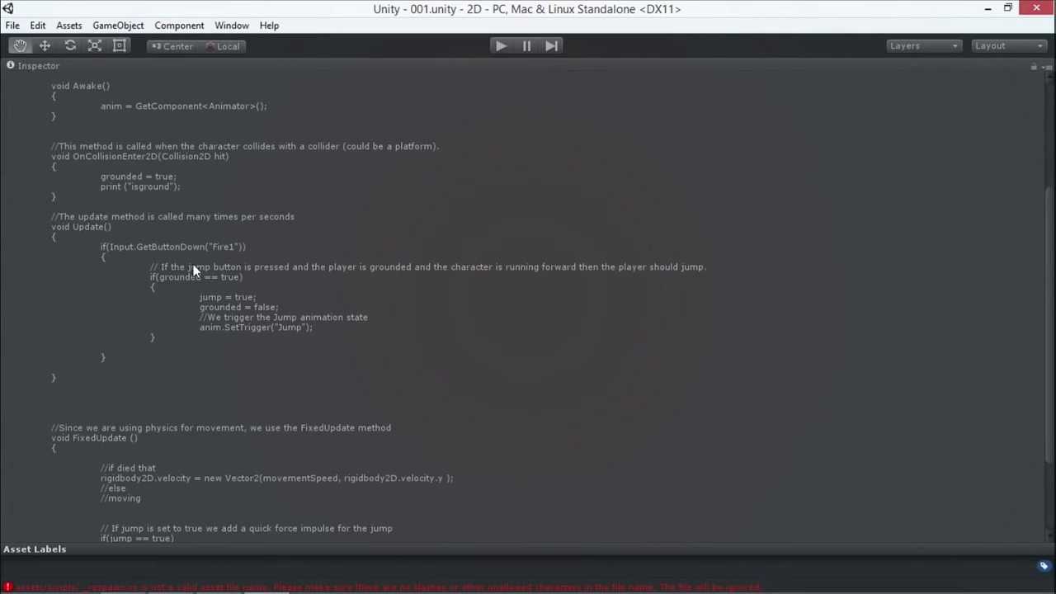
{"action": "key", "text": "shift+space"}
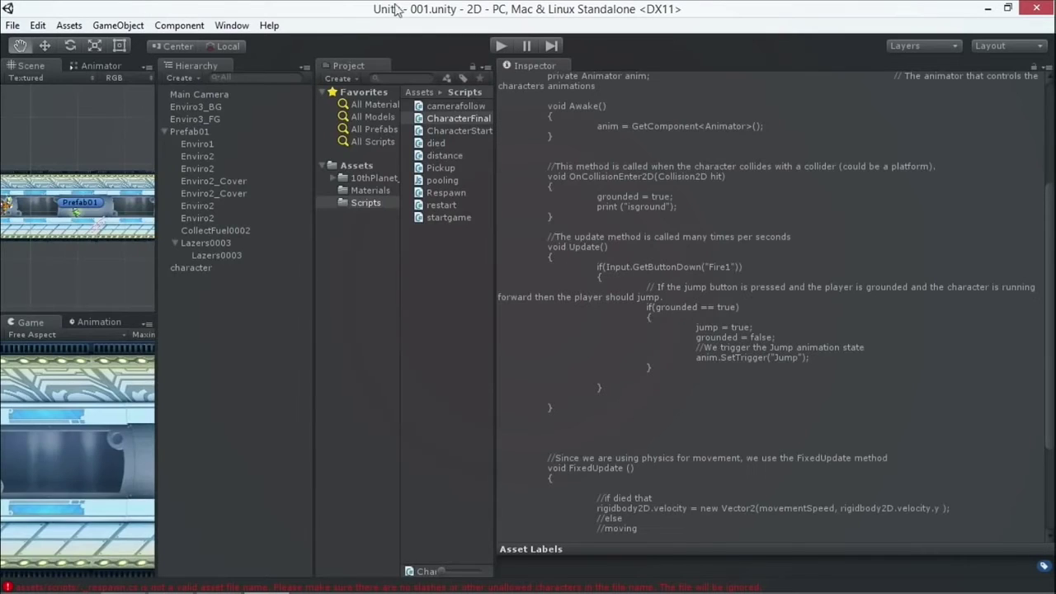
Open the project's Input settings and examine the button assignments of both Fire1 axes.
{"action": "left_click", "coordinate": [36, 27]}
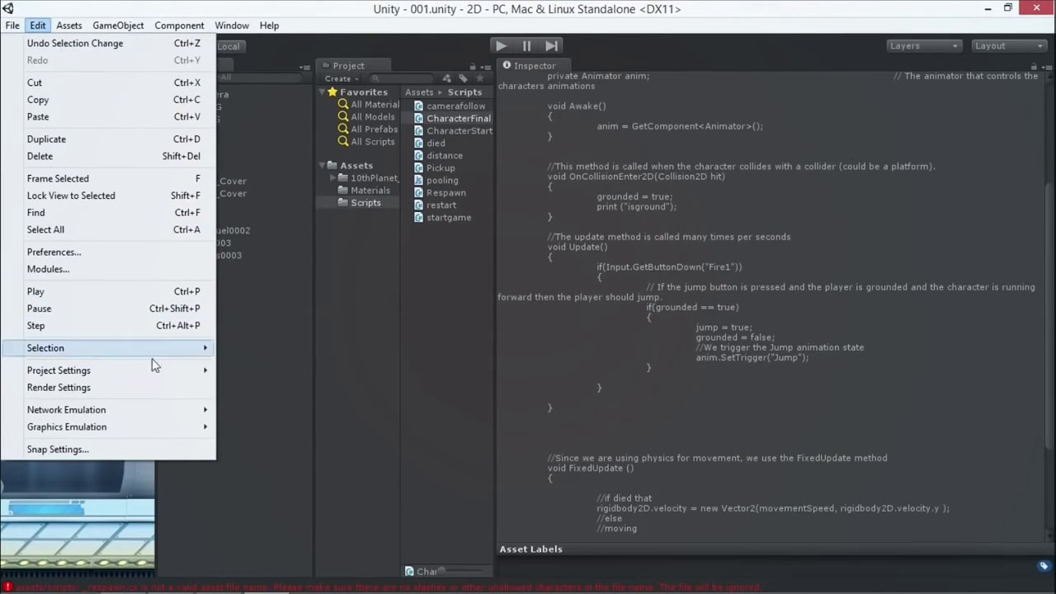
{"action": "mouse_move", "coordinate": [170, 370]}
{"action": "left_click", "coordinate": [247, 371]}
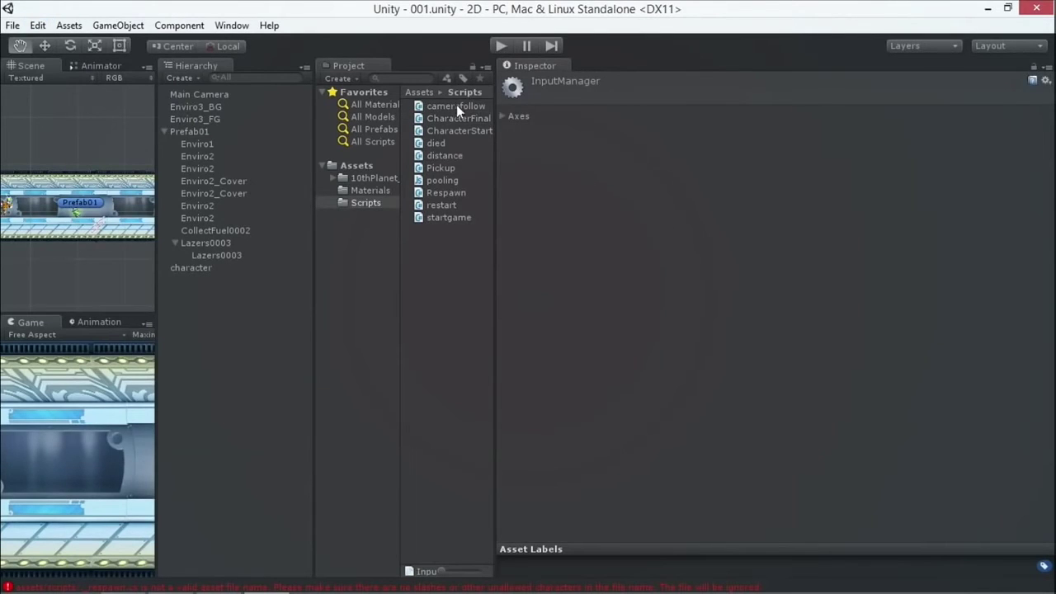
{"action": "left_click", "coordinate": [513, 172]}
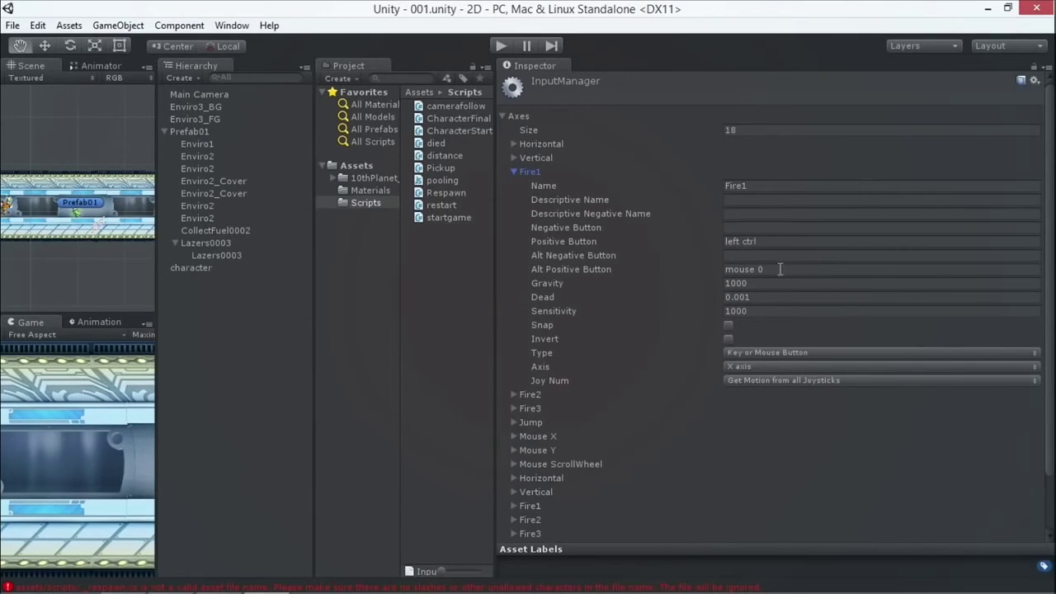
{"action": "left_click", "coordinate": [513, 171]}
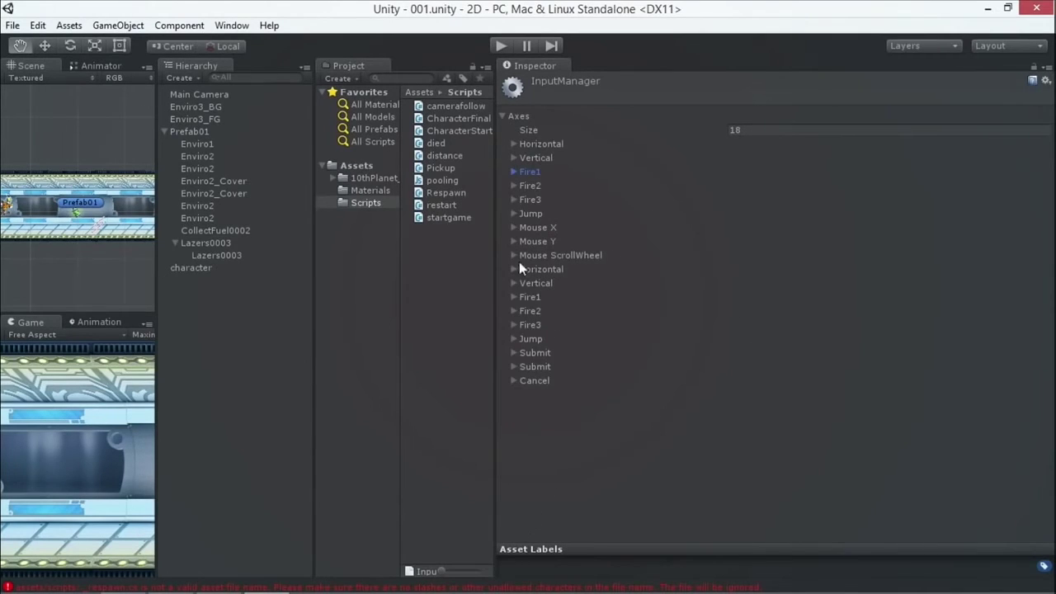
{"action": "left_click", "coordinate": [513, 296]}
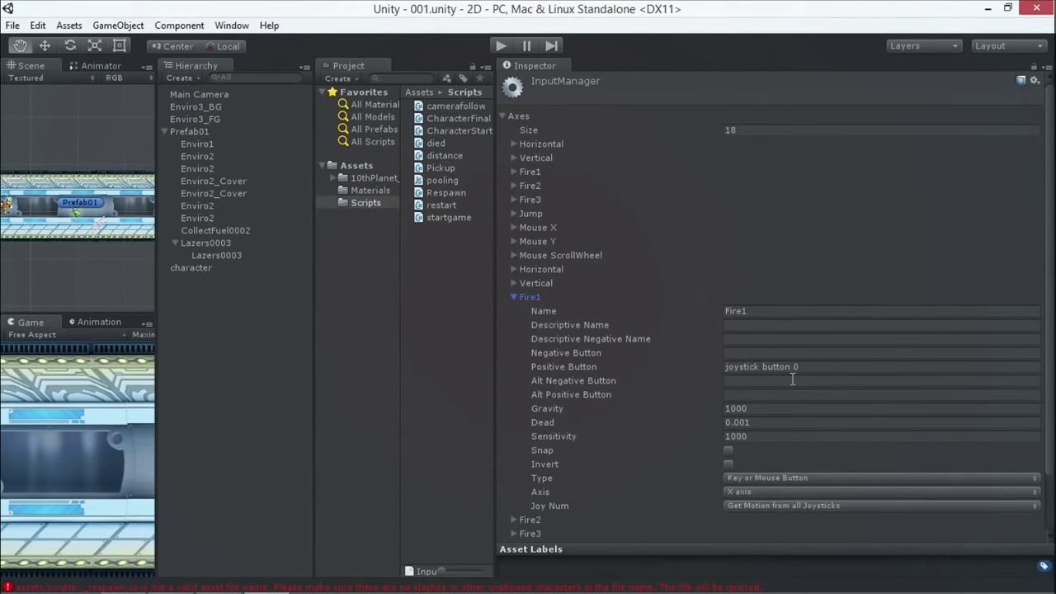
{"action": "left_click", "coordinate": [514, 296]}
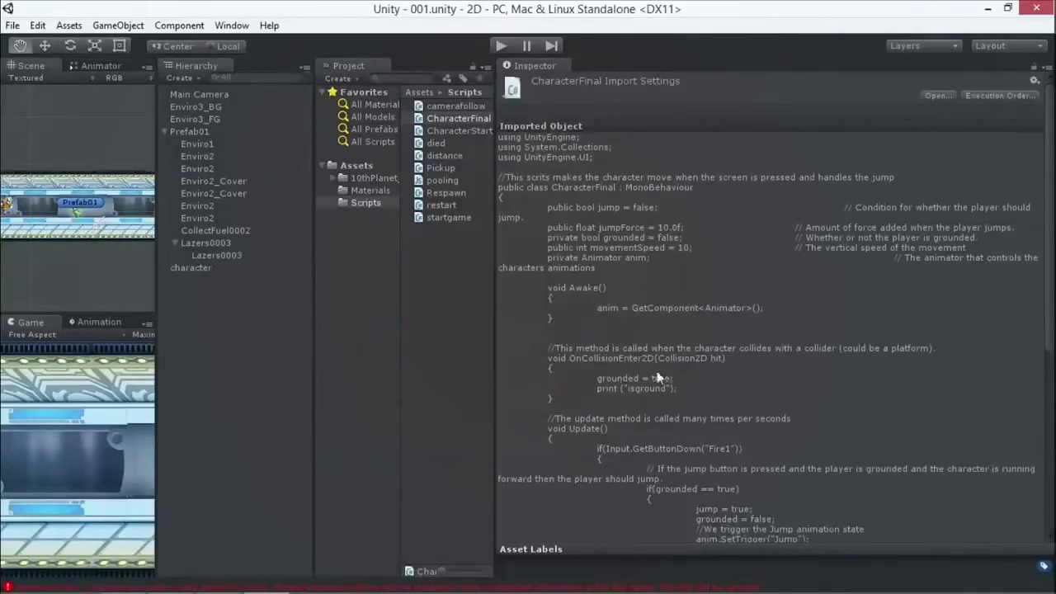
Review the CharacterFinal script's jump trigger, FixedUpdate force code and variable declarations in a maximized Inspector, and restore the layout.
{"action": "scroll", "coordinate": [632, 400], "scroll_direction": "down", "scroll_amount": 5}
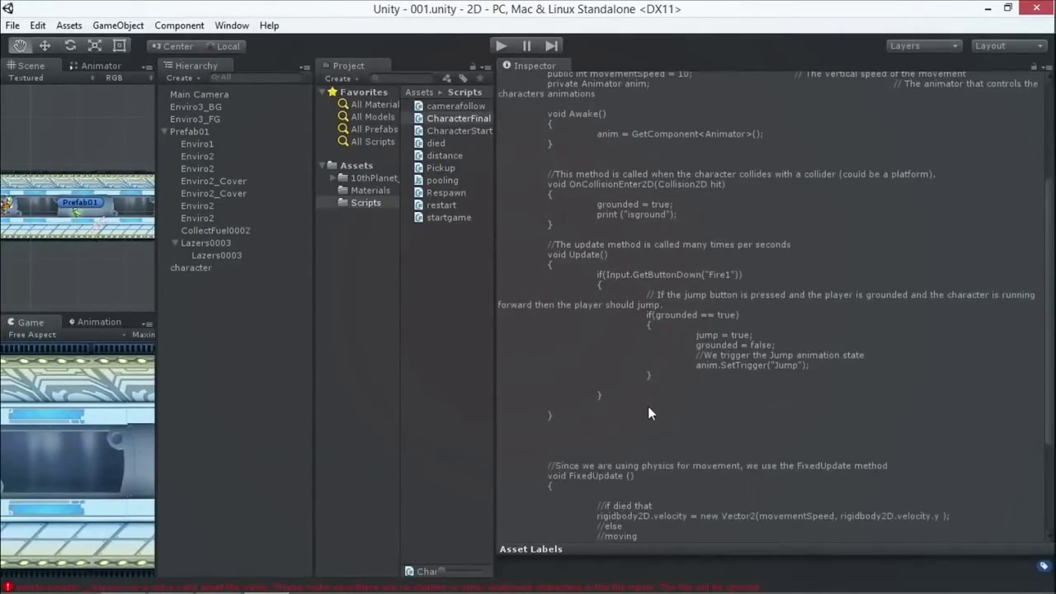
{"action": "scroll", "coordinate": [648, 409], "scroll_direction": "up", "scroll_amount": 2}
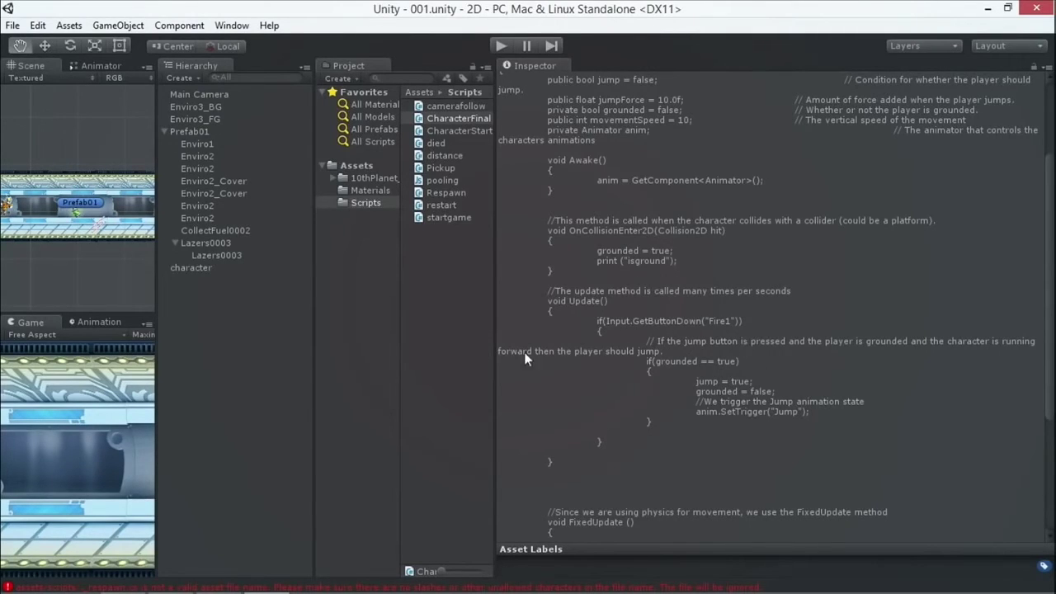
{"action": "key", "text": "shift+space"}
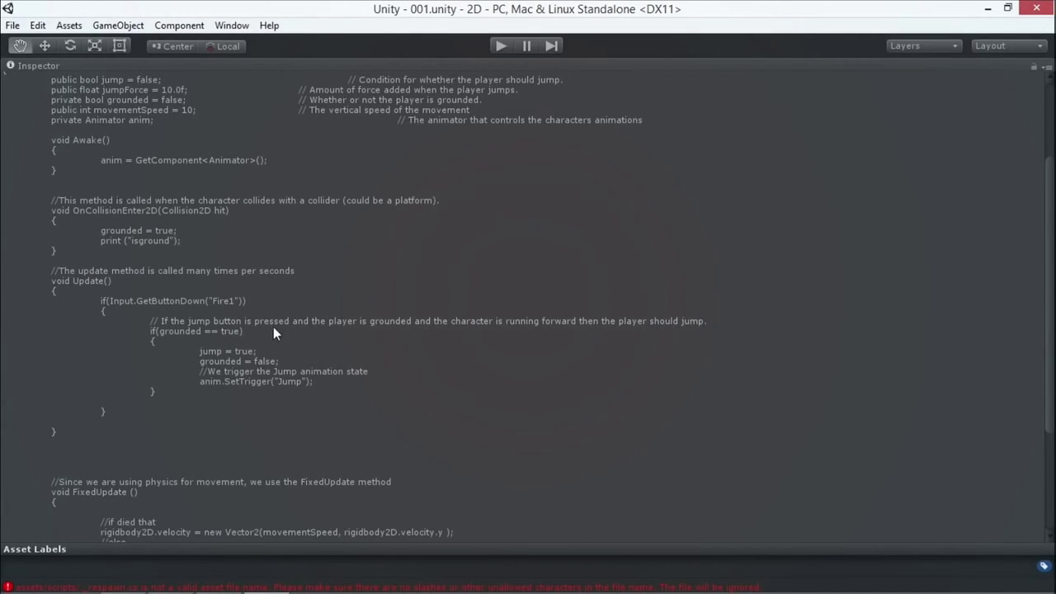
{"action": "scroll", "coordinate": [248, 396], "scroll_direction": "down", "scroll_amount": 5}
{"action": "scroll", "coordinate": [201, 398], "scroll_direction": "down", "scroll_amount": 1}
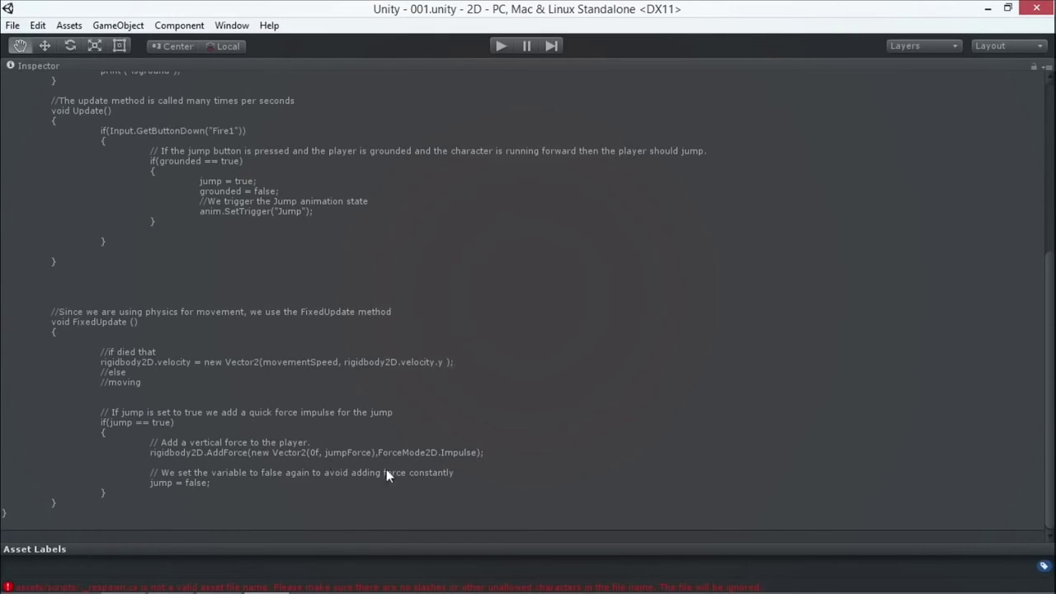
{"action": "scroll", "coordinate": [347, 433], "scroll_direction": "up", "scroll_amount": 5}
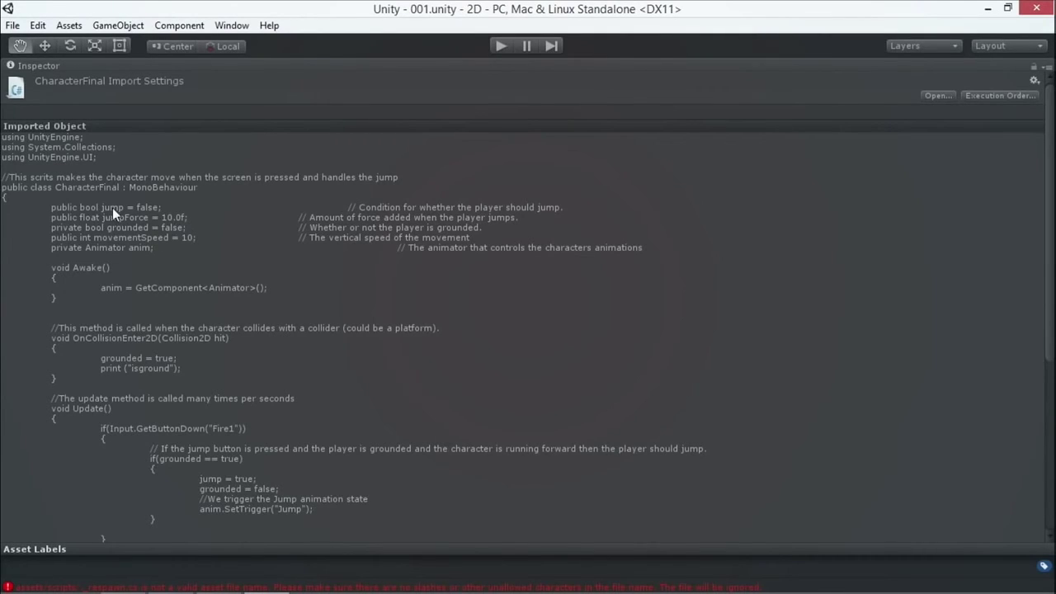
{"action": "key", "text": "shift+space"}
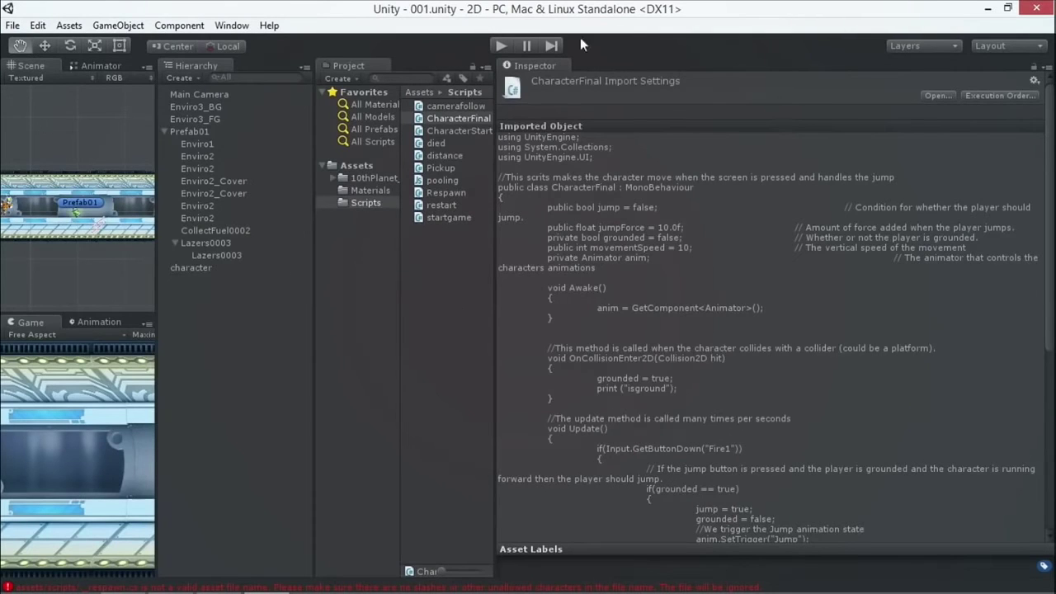
Attach the CharacterFinal script to the character object and widen the Scene and Game views.
{"action": "left_click_drag", "start_coordinate": [442, 118], "coordinate": [199, 265]}
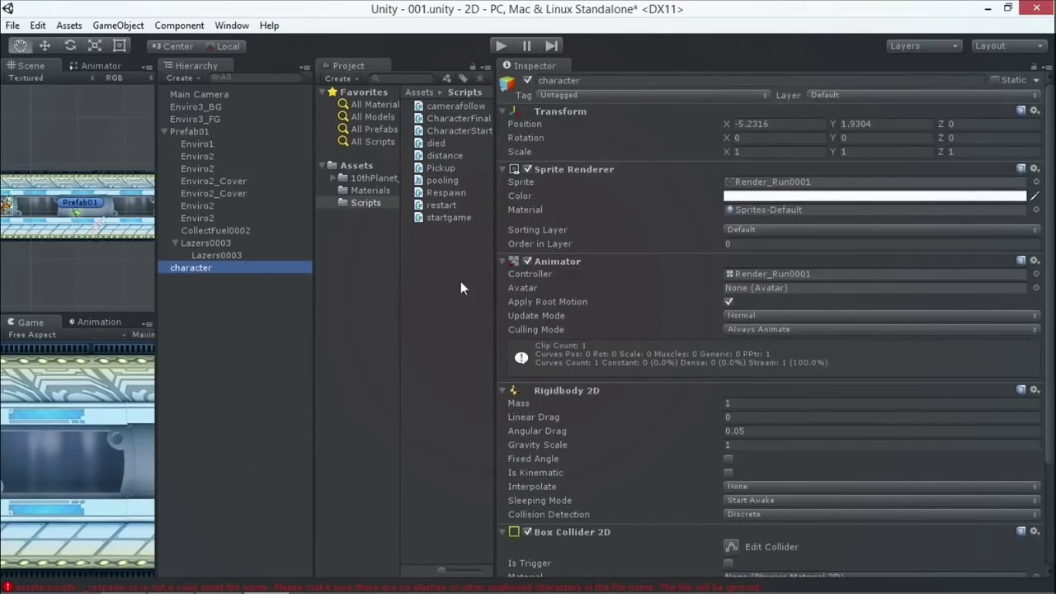
{"action": "scroll", "coordinate": [705, 422], "scroll_direction": "down", "scroll_amount": 3}
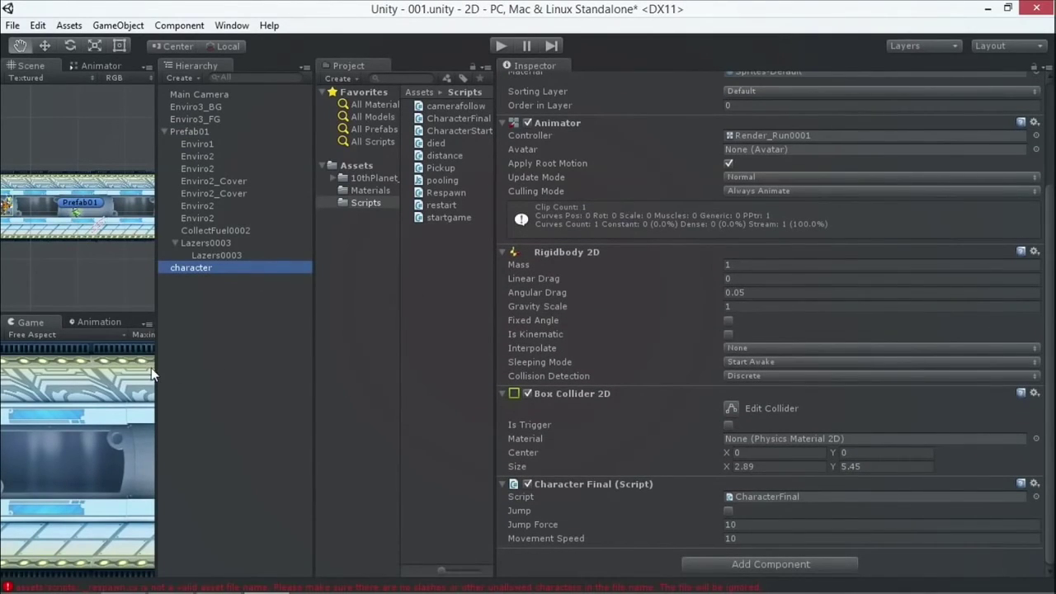
{"action": "left_click_drag", "start_coordinate": [155, 367], "coordinate": [439, 419]}
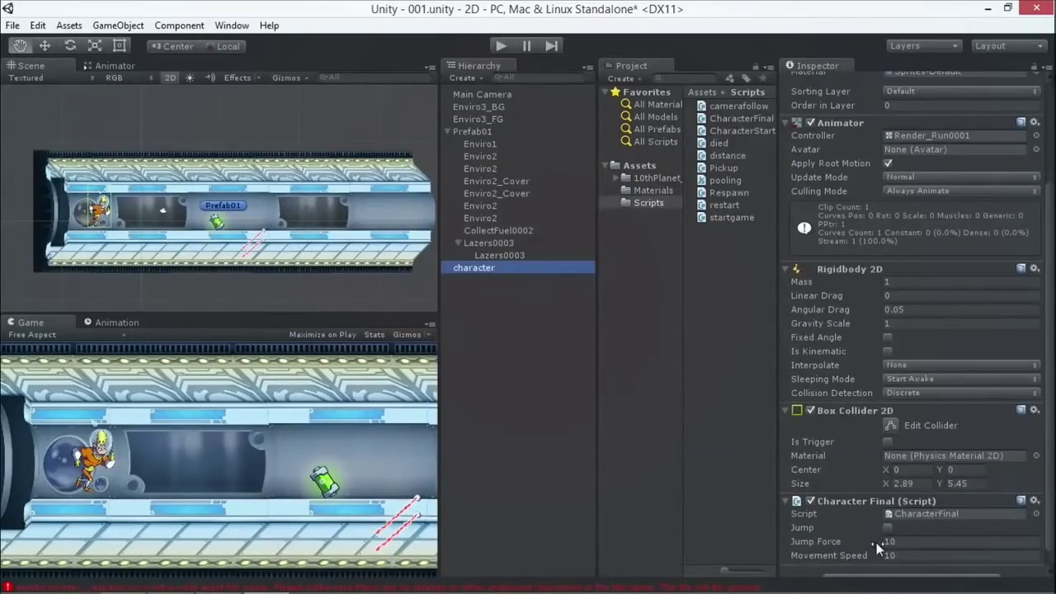
Set the character's Jump Force to 10.65, play-test running and jumping through the corridor, and stop playback.
{"action": "left_click", "coordinate": [882, 542]}
{"action": "mouse_move", "coordinate": [838, 539]}
{"action": "left_mouse_down"}
{"action": "mouse_move", "coordinate": [917, 544]}
{"action": "mouse_move", "coordinate": [845, 537]}
{"action": "left_mouse_up"}
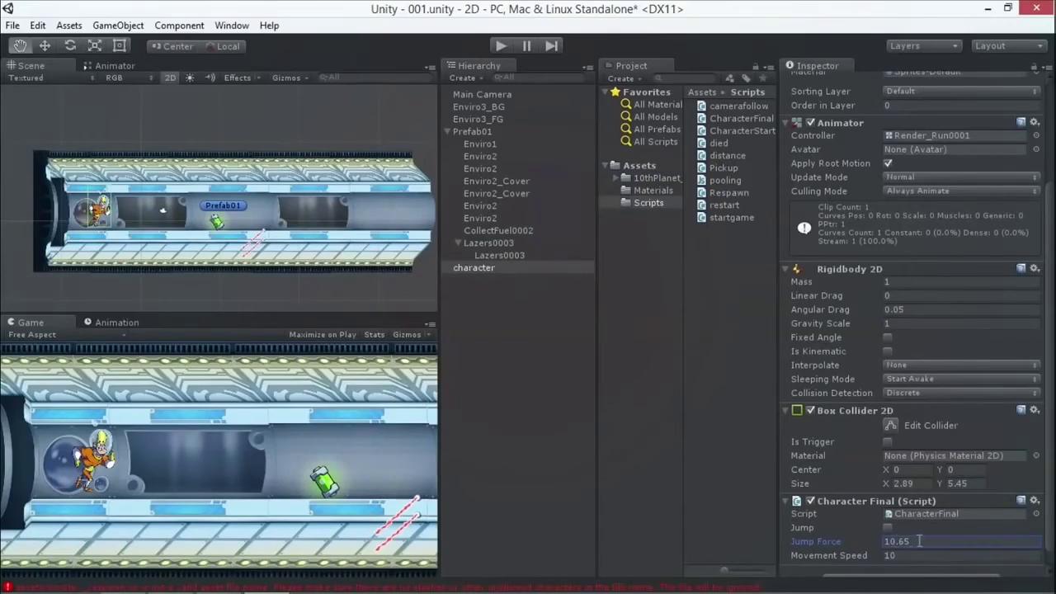
{"action": "left_click", "coordinate": [498, 47]}
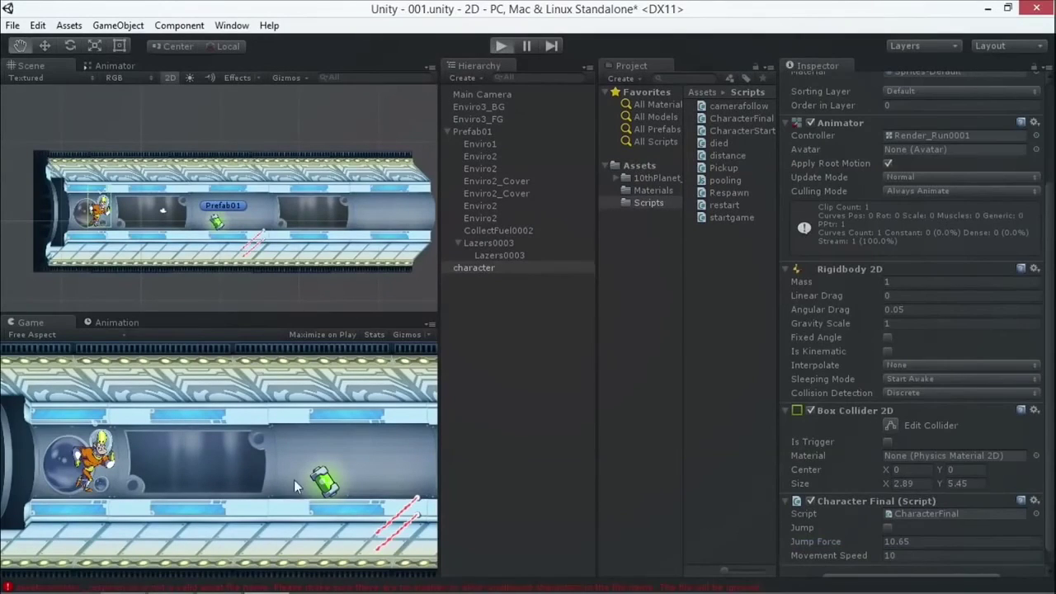
{"action": "left_click", "coordinate": [320, 528]}
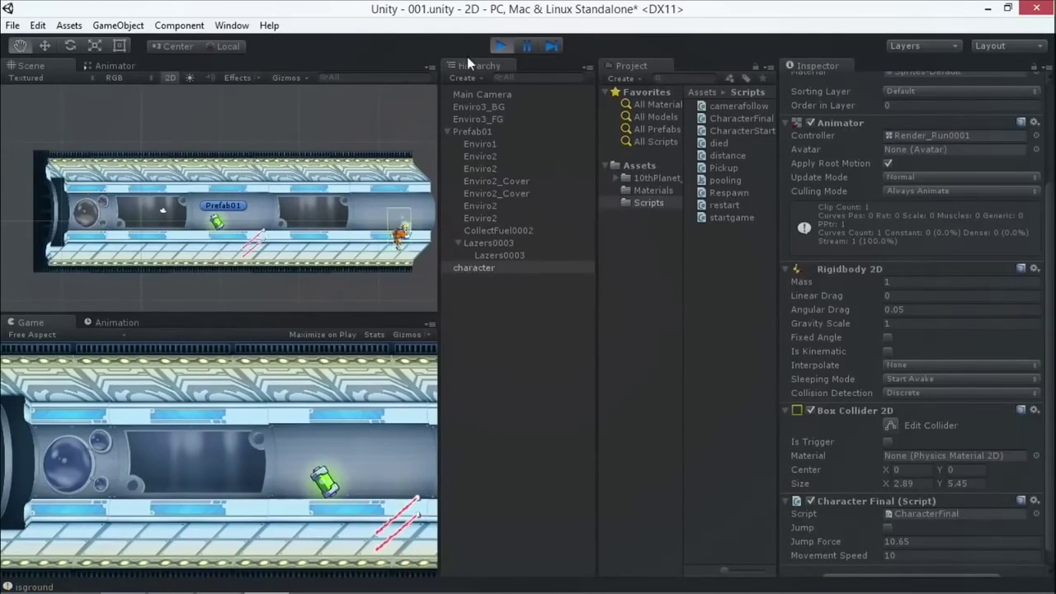
{"action": "left_click", "coordinate": [498, 46]}
Set the character's Jump Force to 8, play-test it briefly and stop playback.
{"action": "left_click", "coordinate": [928, 542]}
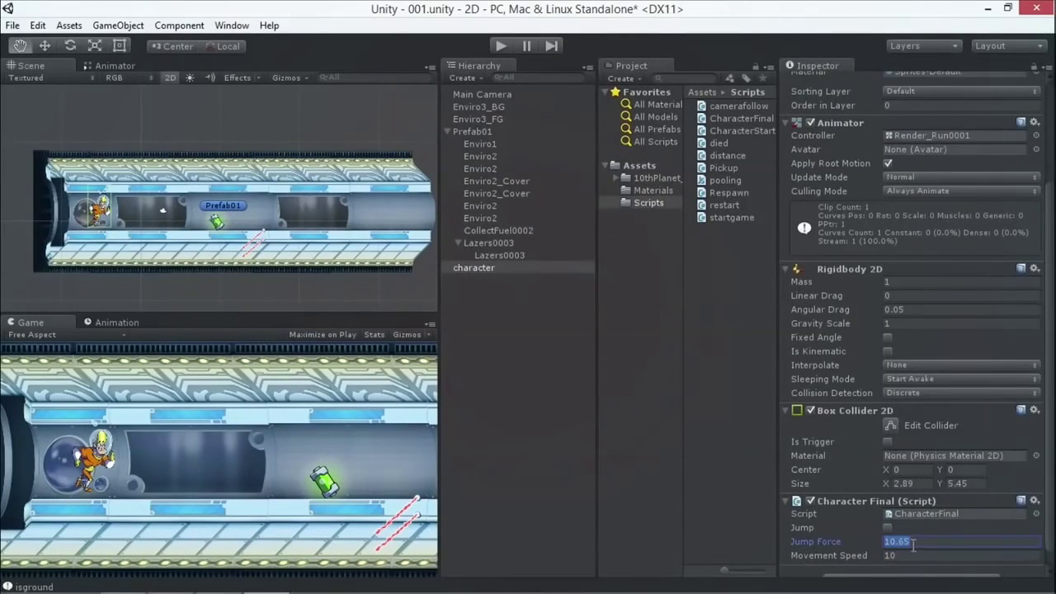
{"action": "type", "text": "8"}
{"action": "left_click", "coordinate": [498, 46]}
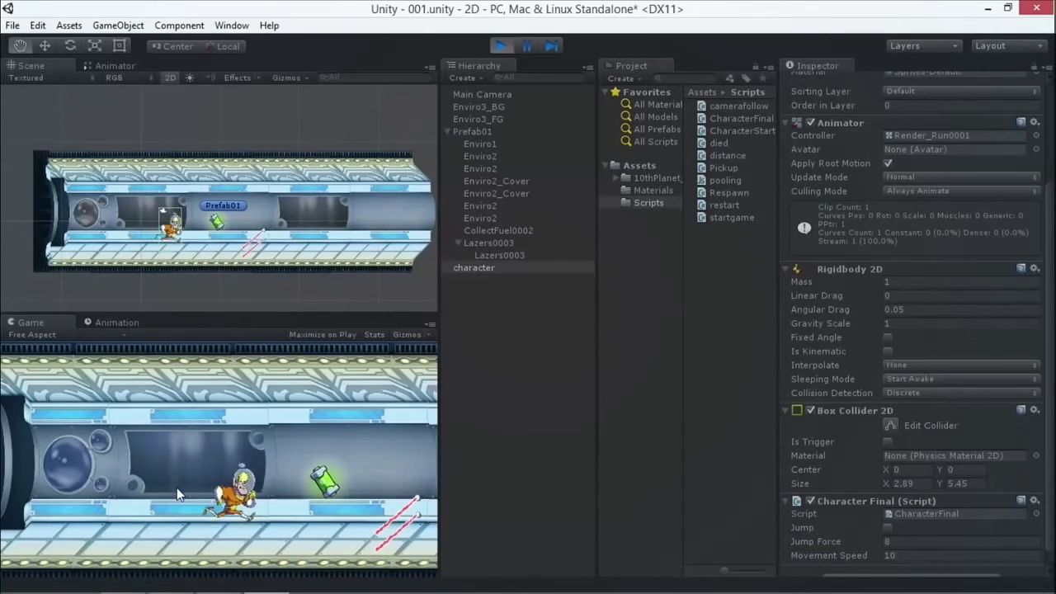
{"action": "left_click", "coordinate": [499, 46]}
Lower the character onto the corridor floor, play-test a jump over the lasers and stop playback.
{"action": "left_click", "coordinate": [479, 267]}
{"action": "left_click", "coordinate": [47, 46]}
{"action": "left_click_drag", "start_coordinate": [110, 139], "coordinate": [95, 165]}
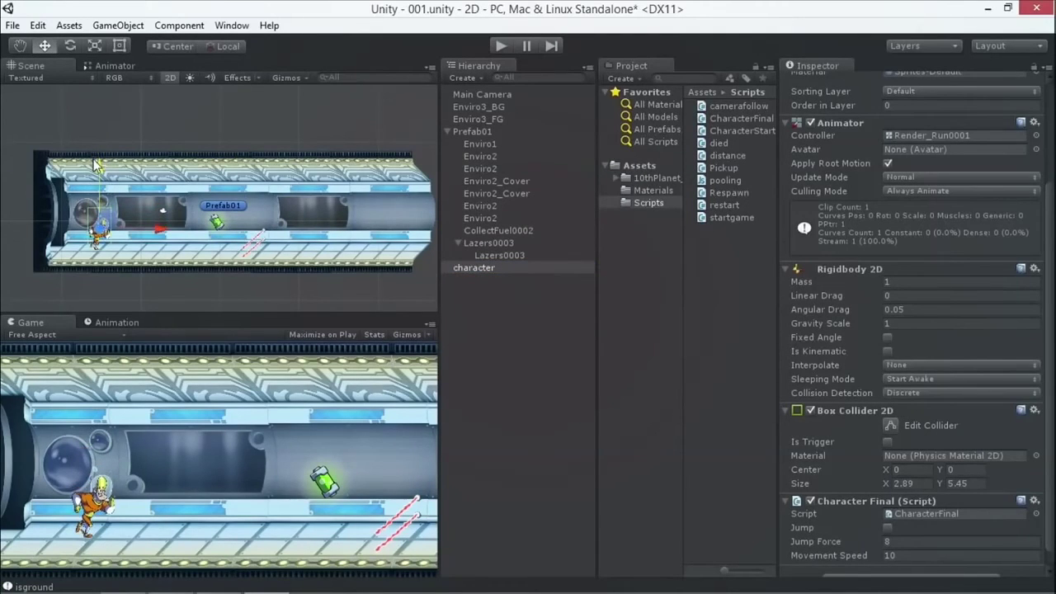
{"action": "left_click", "coordinate": [502, 47]}
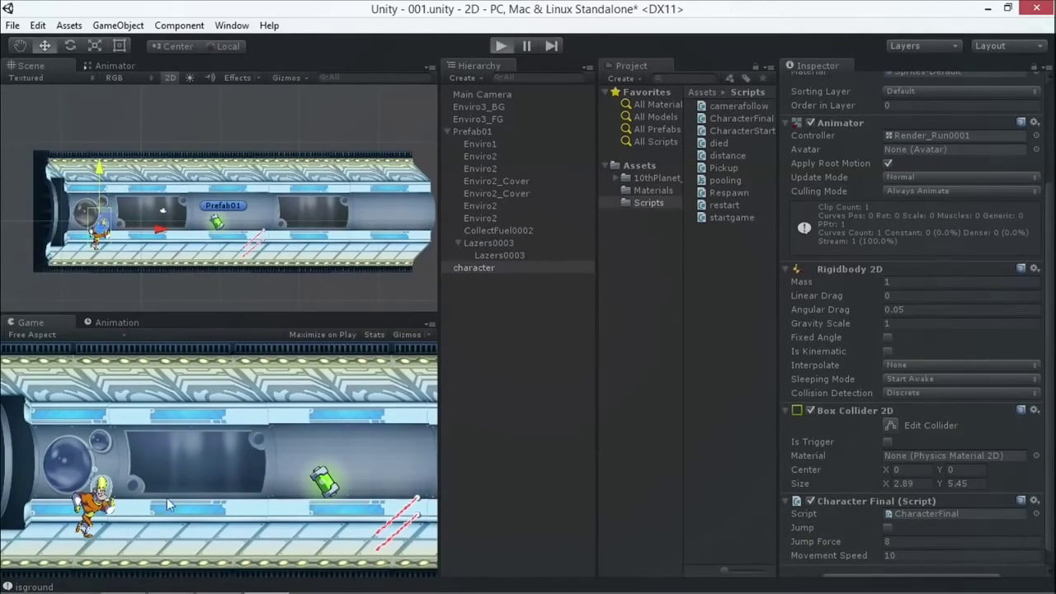
{"action": "key", "text": "space"}
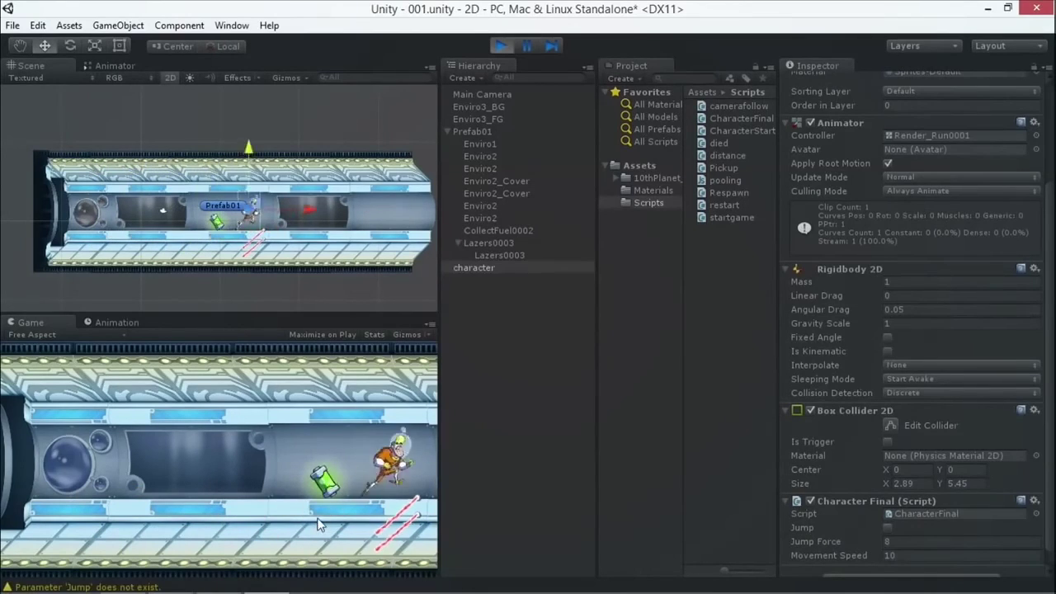
{"action": "left_click", "coordinate": [500, 45]}
Move the character back to the dark entrance at the corridor's start and assign it to the character sorting layer.
{"action": "left_click_drag", "start_coordinate": [169, 235], "coordinate": [103, 234]}
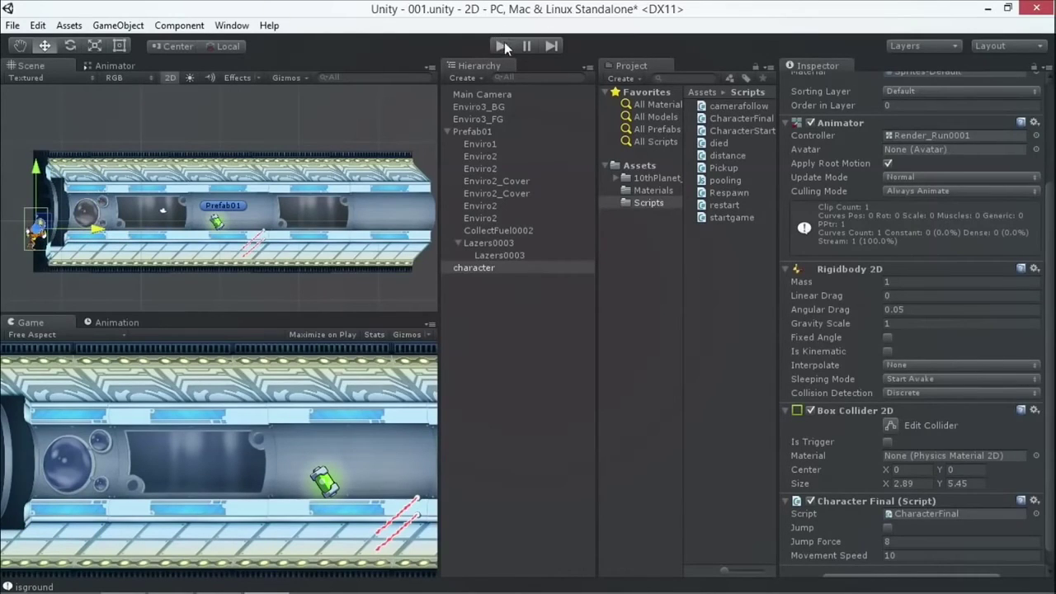
{"action": "left_click", "coordinate": [915, 92]}
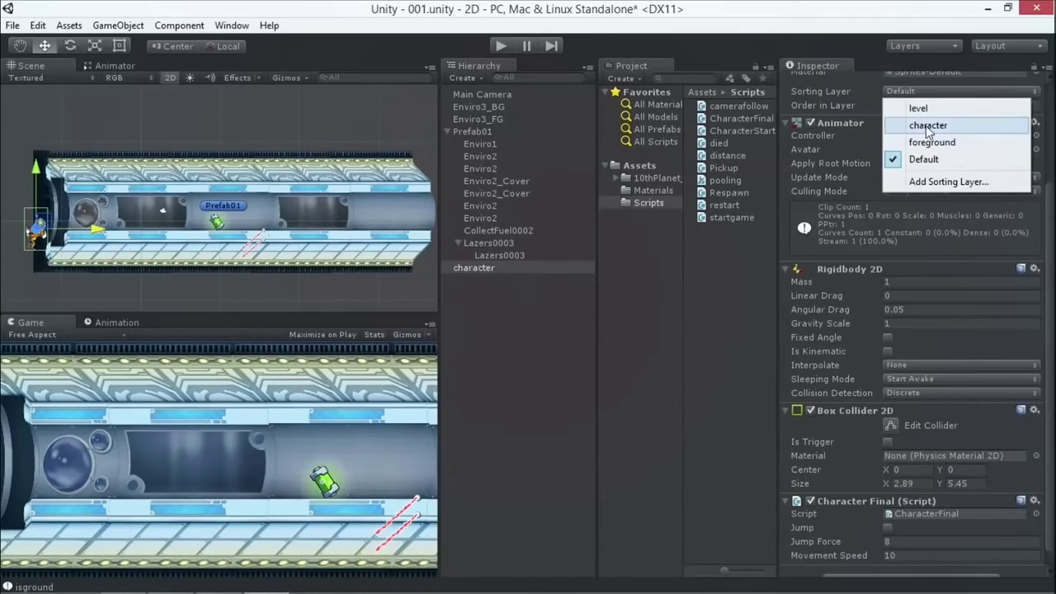
{"action": "left_click", "coordinate": [927, 126]}
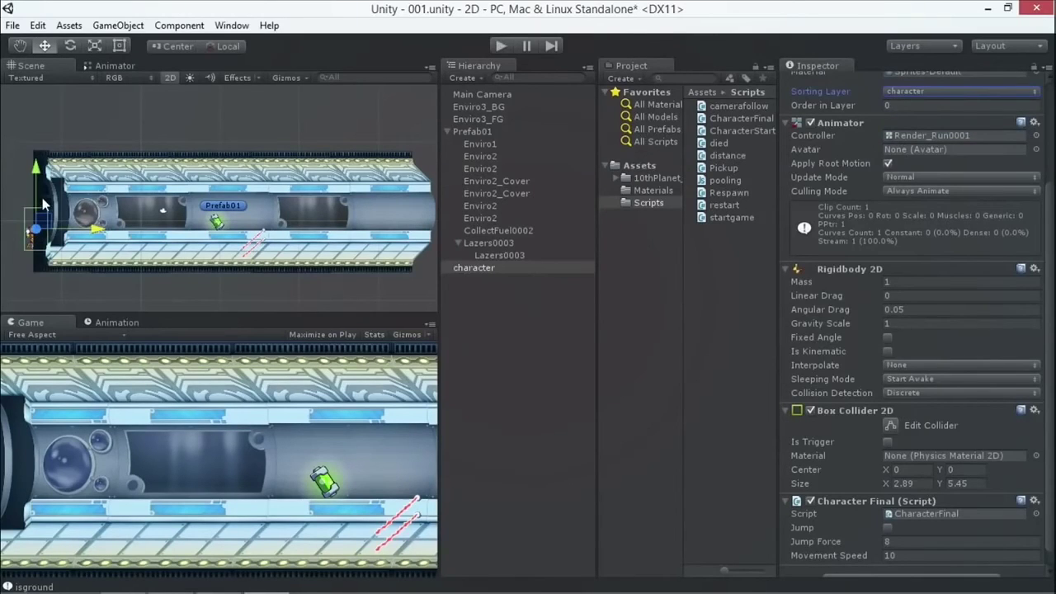
Adjust the character's start position slightly farther back at the corridor entrance, play-test the run and stop playback.
{"action": "key", "text": "f"}
{"action": "left_click_drag", "start_coordinate": [287, 194], "coordinate": [258, 197]}
{"action": "left_click", "coordinate": [501, 46]}
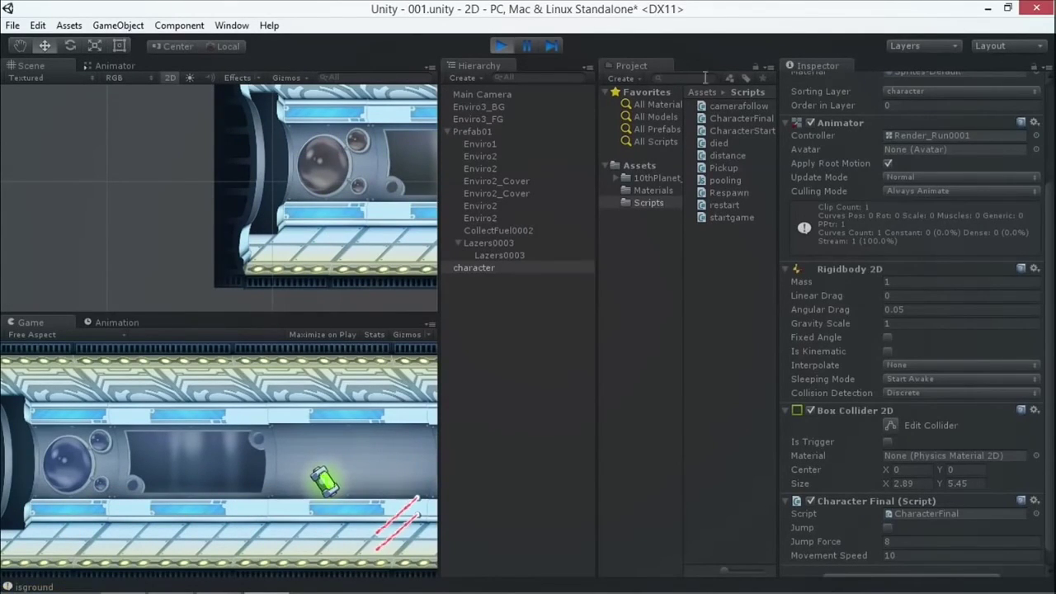
{"action": "left_click", "coordinate": [500, 47]}
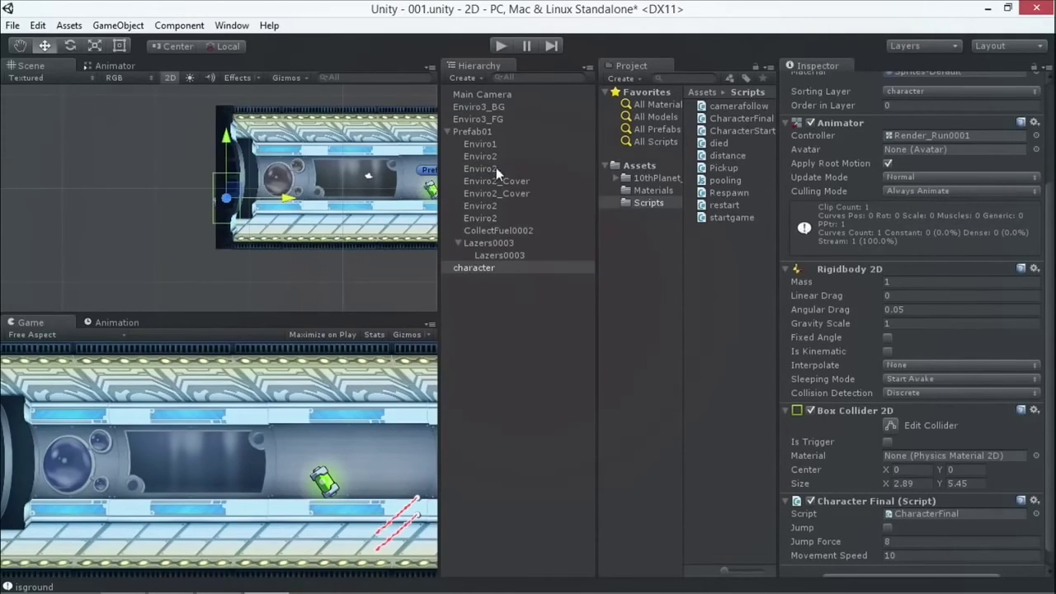
Inspect the run state in the character's Animator and return to the Scene view.
{"action": "double_click", "coordinate": [479, 267]}
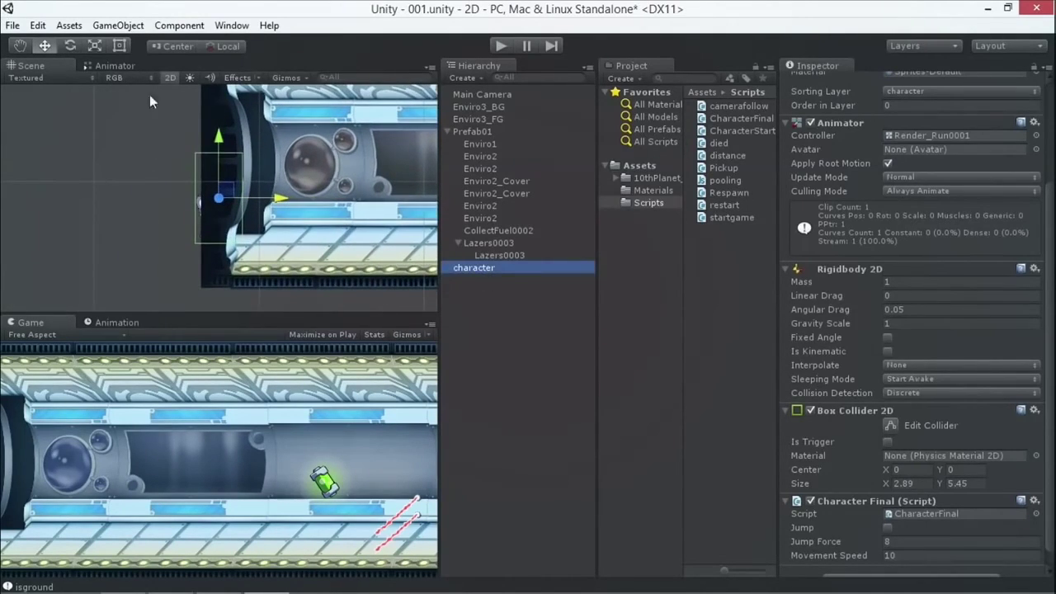
{"action": "left_click", "coordinate": [116, 66]}
{"action": "left_click", "coordinate": [178, 162]}
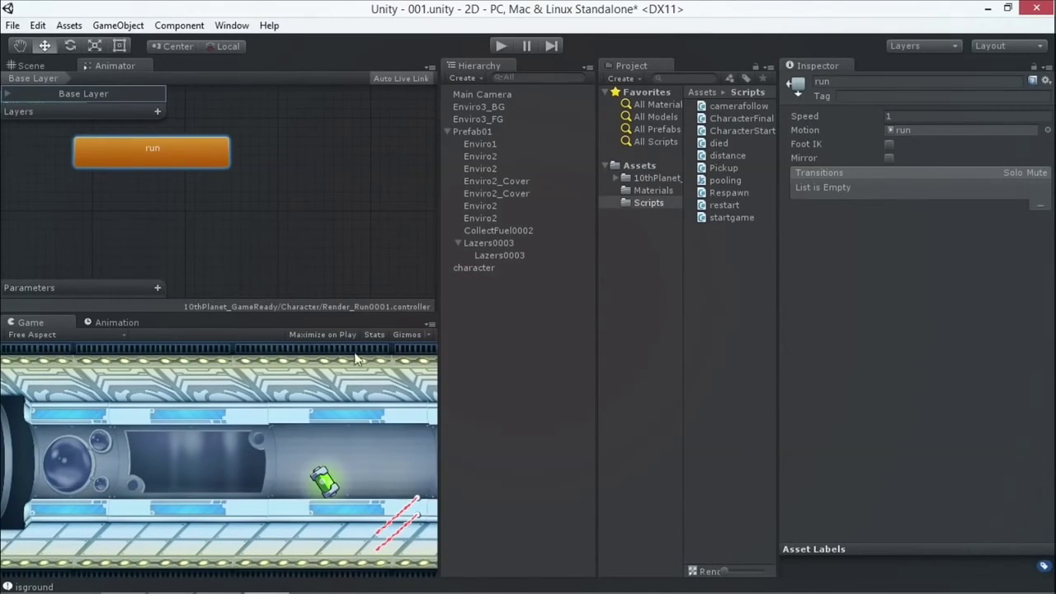
{"action": "left_click", "coordinate": [26, 66]}
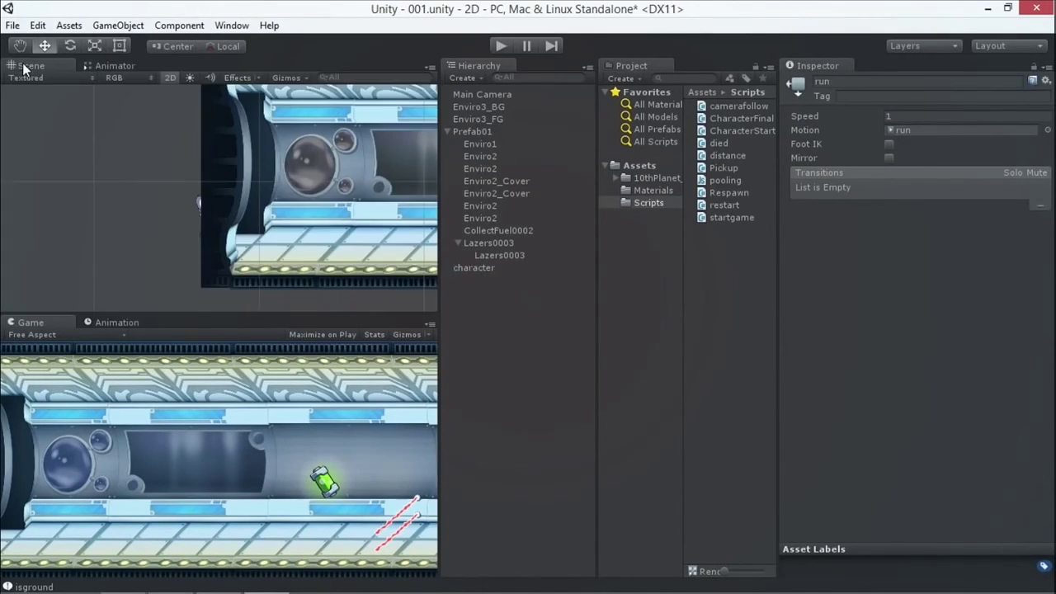
Open the Character folder of the 10thPlanet_GameReady assets and widen the asset list to show full file names.
{"action": "left_click", "coordinate": [660, 179]}
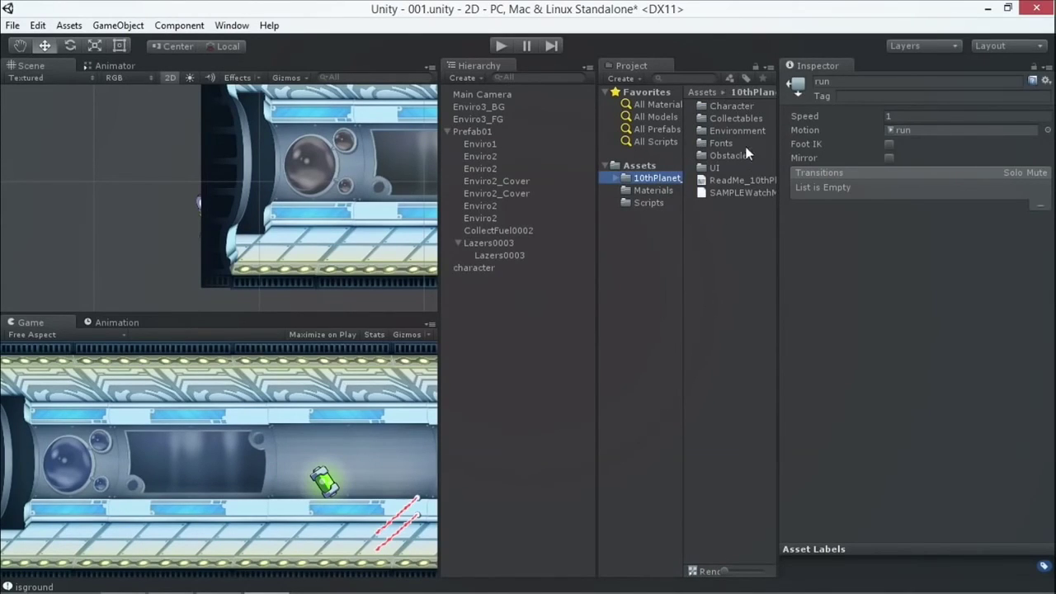
{"action": "double_click", "coordinate": [726, 105]}
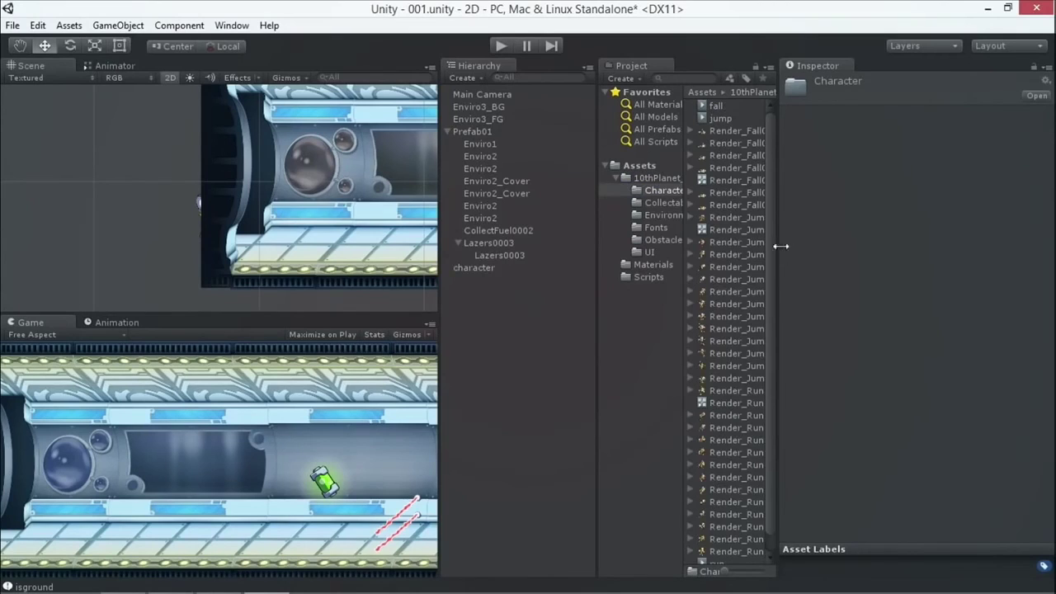
{"action": "left_click_drag", "start_coordinate": [593, 330], "coordinate": [482, 342]}
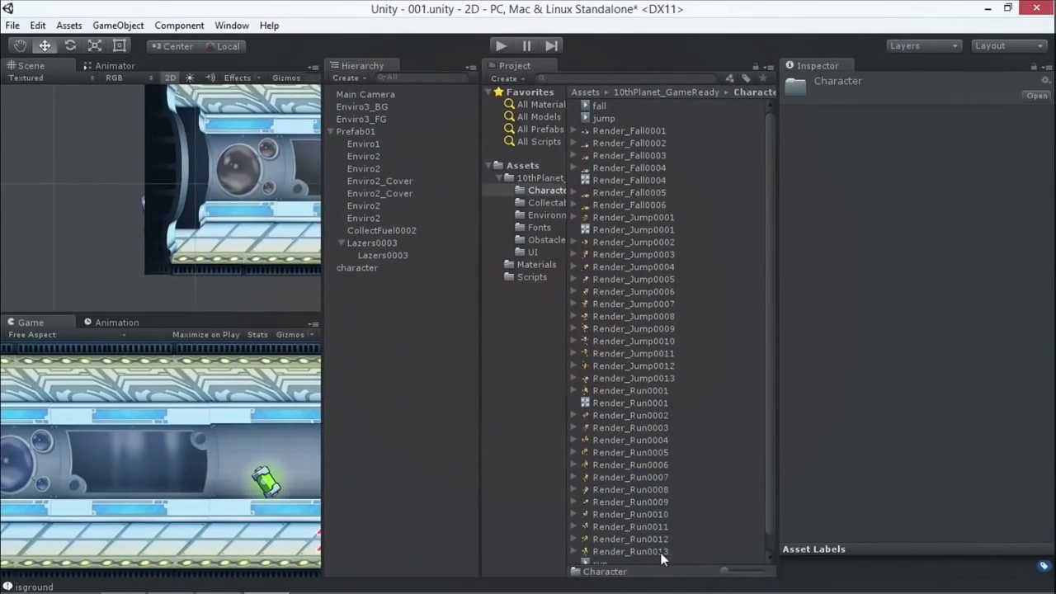
Delete the Render_Jump0001 animator controller from the Character folder.
{"action": "left_click", "coordinate": [631, 217]}
{"action": "left_click", "coordinate": [630, 377], "text": "shift"}
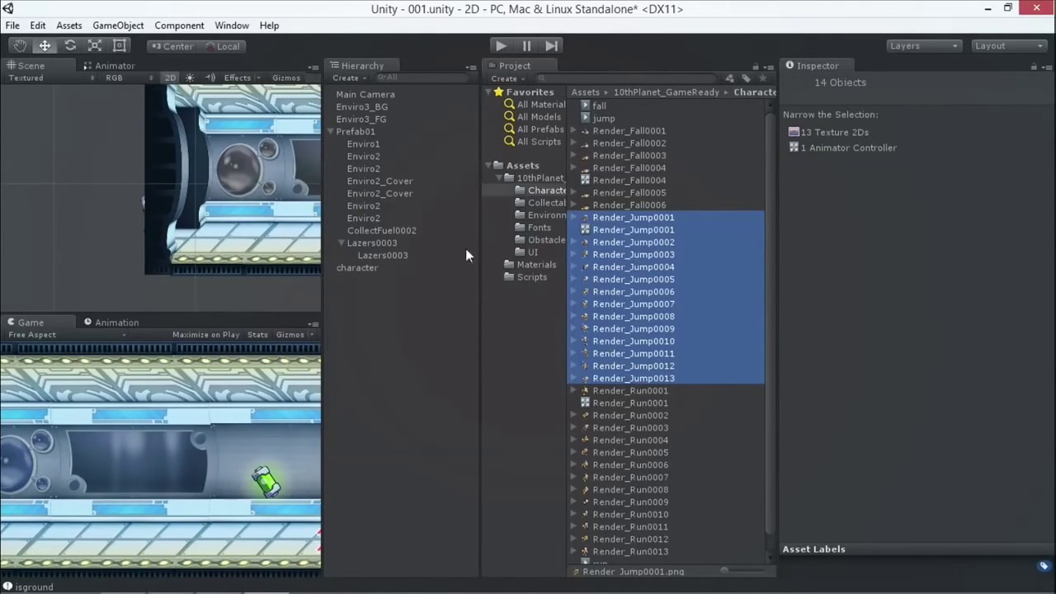
{"action": "scroll", "coordinate": [257, 230], "scroll_direction": "down", "scroll_amount": 5}
{"action": "left_click", "coordinate": [20, 46]}
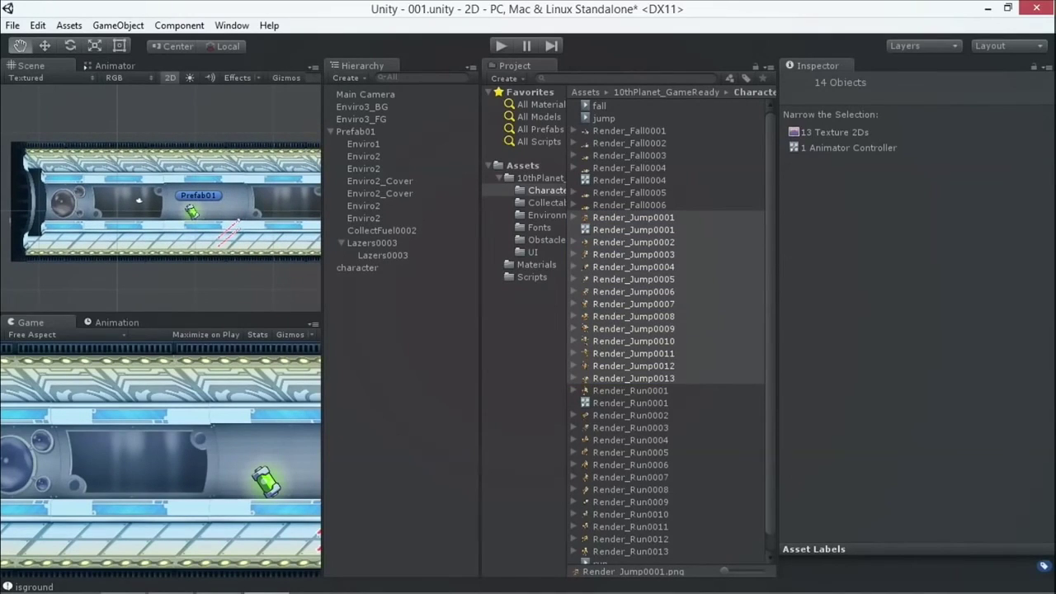
{"action": "left_click", "coordinate": [632, 229]}
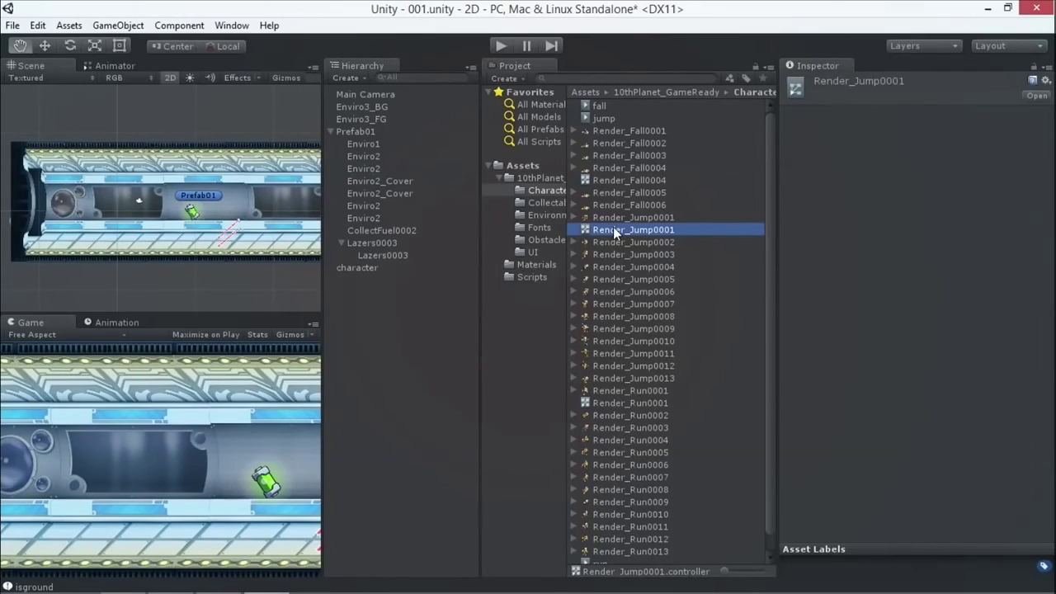
{"action": "key", "text": "Delete"}
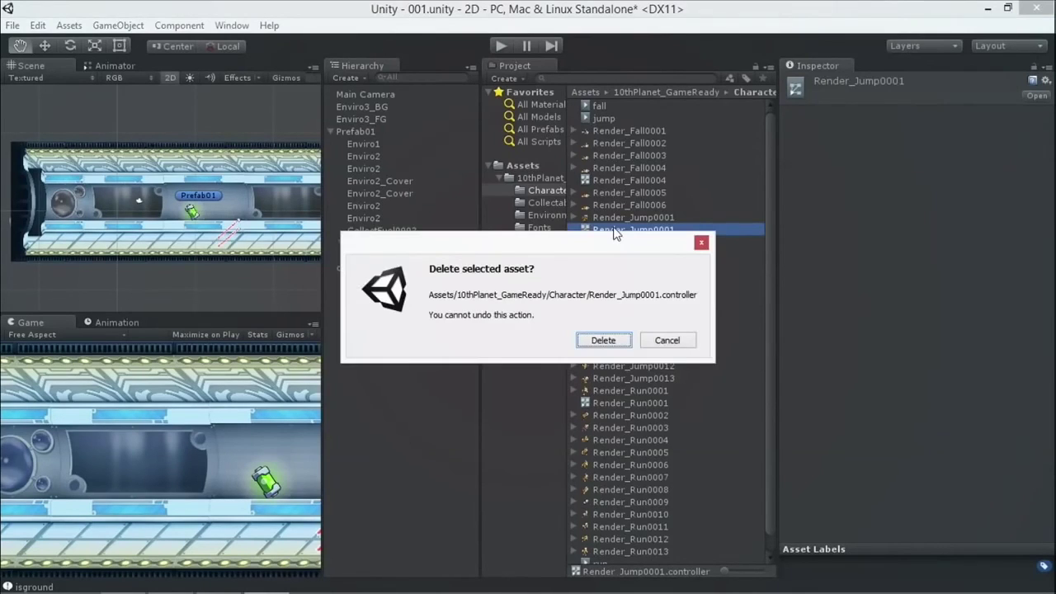
{"action": "left_click", "coordinate": [608, 342]}
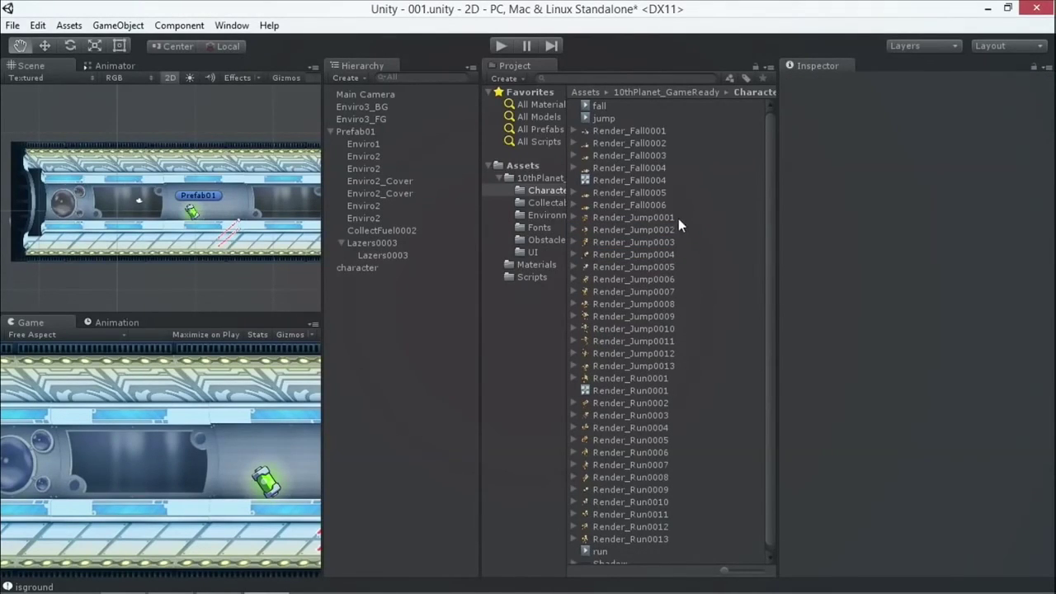
Place sprites Render_Jump0001 through Render_Jump0013 in the scene above the corridor as an animation, overwriting jump.anim in the Character folder.
{"action": "left_click", "coordinate": [653, 217]}
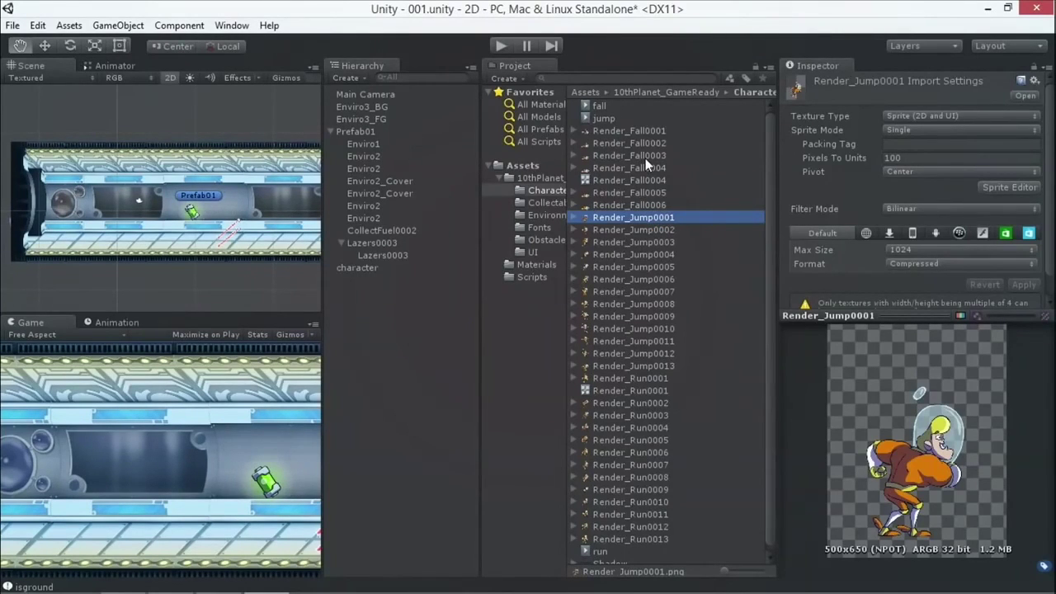
{"action": "left_click", "coordinate": [649, 366], "text": "shift"}
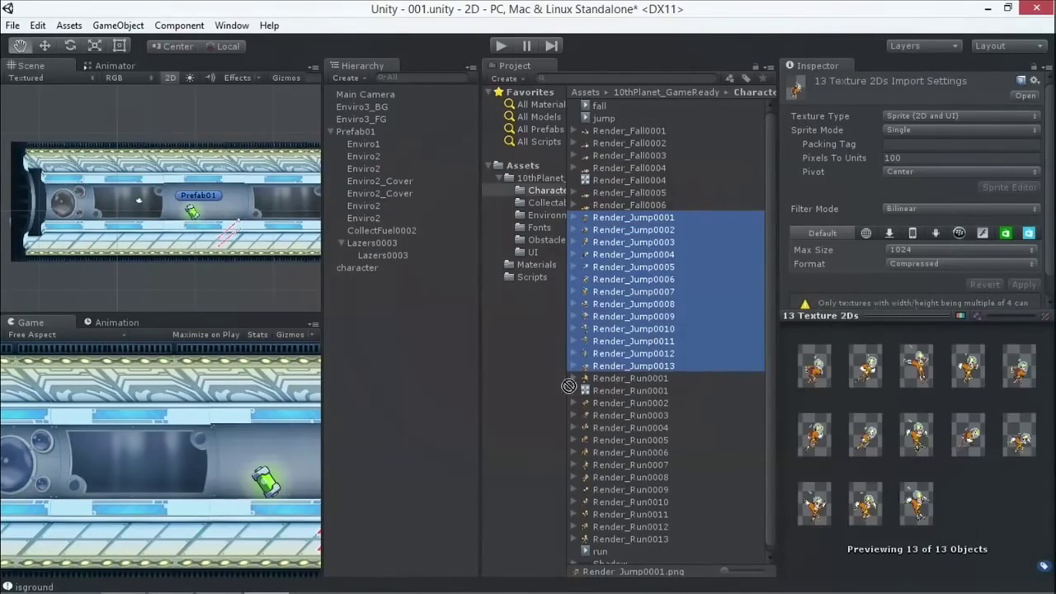
{"action": "left_click_drag", "start_coordinate": [569, 386], "coordinate": [238, 120]}
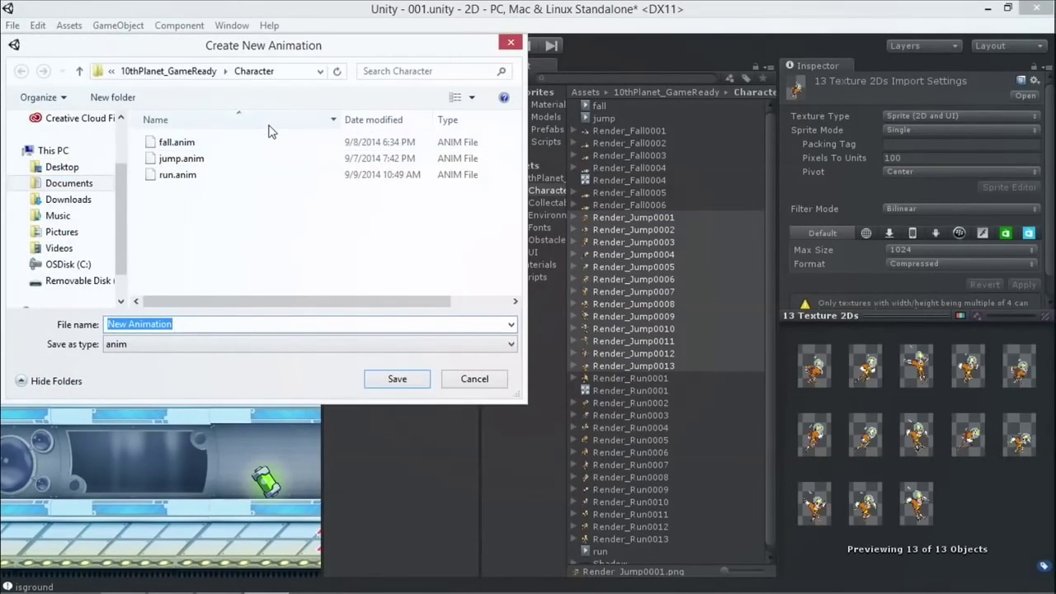
{"action": "left_click", "coordinate": [182, 159]}
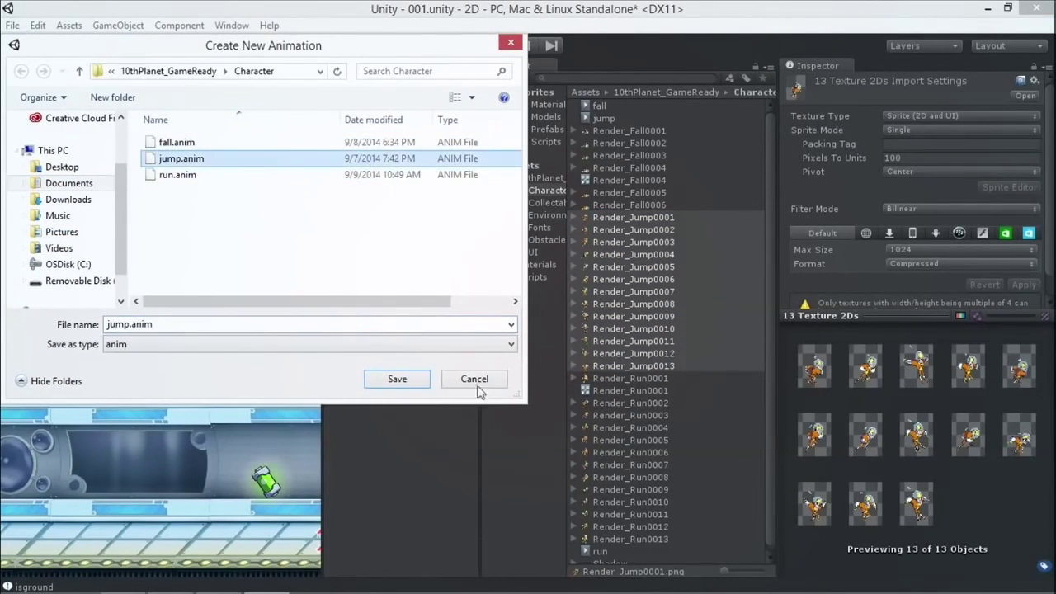
{"action": "left_click", "coordinate": [414, 379]}
{"action": "left_click", "coordinate": [578, 306]}
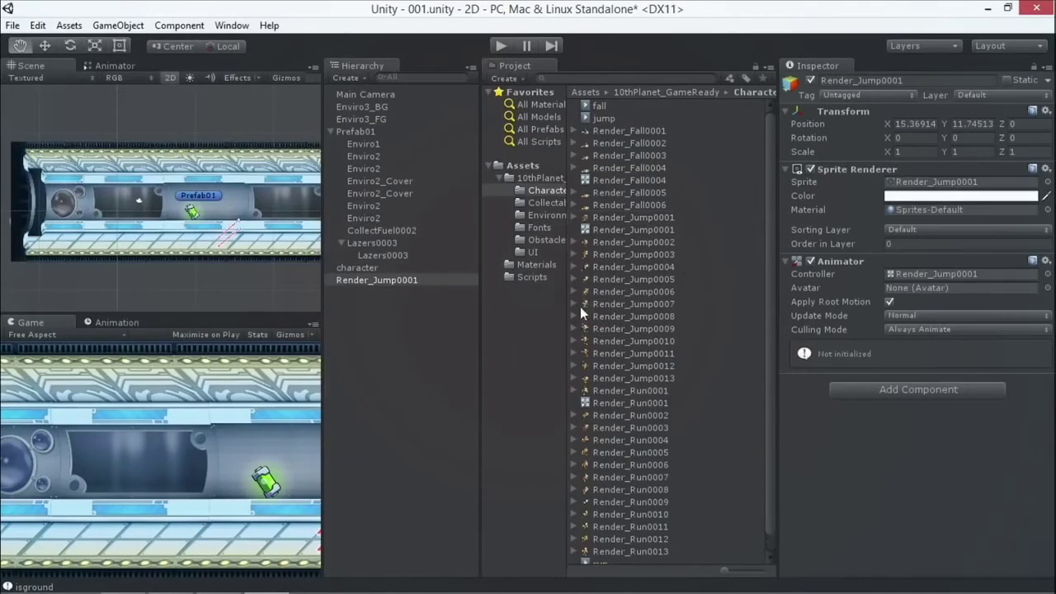
Play-test the jump animation on the new sprite above the corridor, examine it up close and stop playback.
{"action": "left_click", "coordinate": [45, 45]}
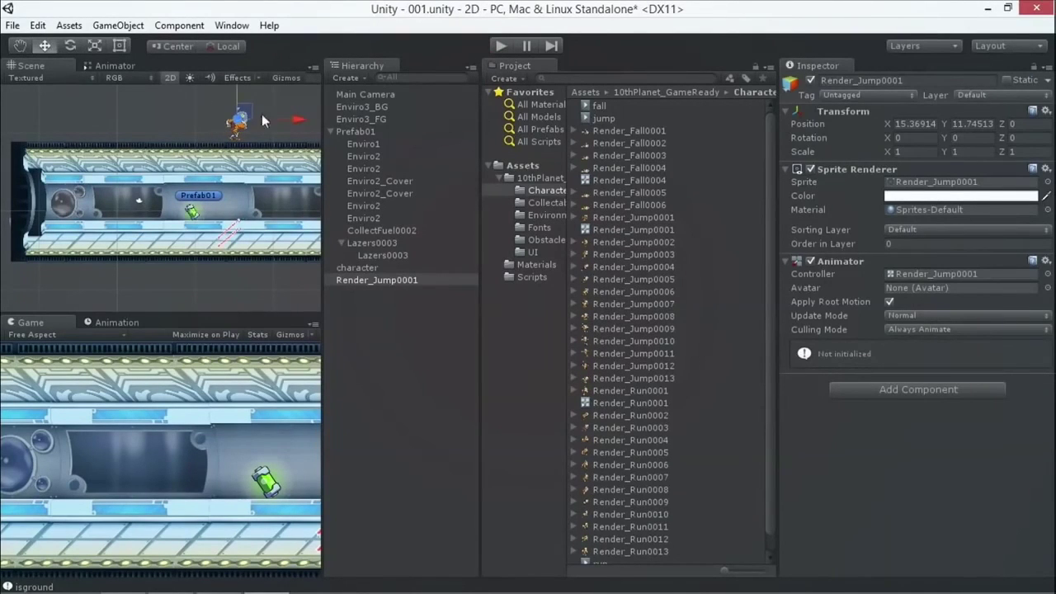
{"action": "left_click", "coordinate": [502, 46]}
{"action": "left_click", "coordinate": [241, 89]}
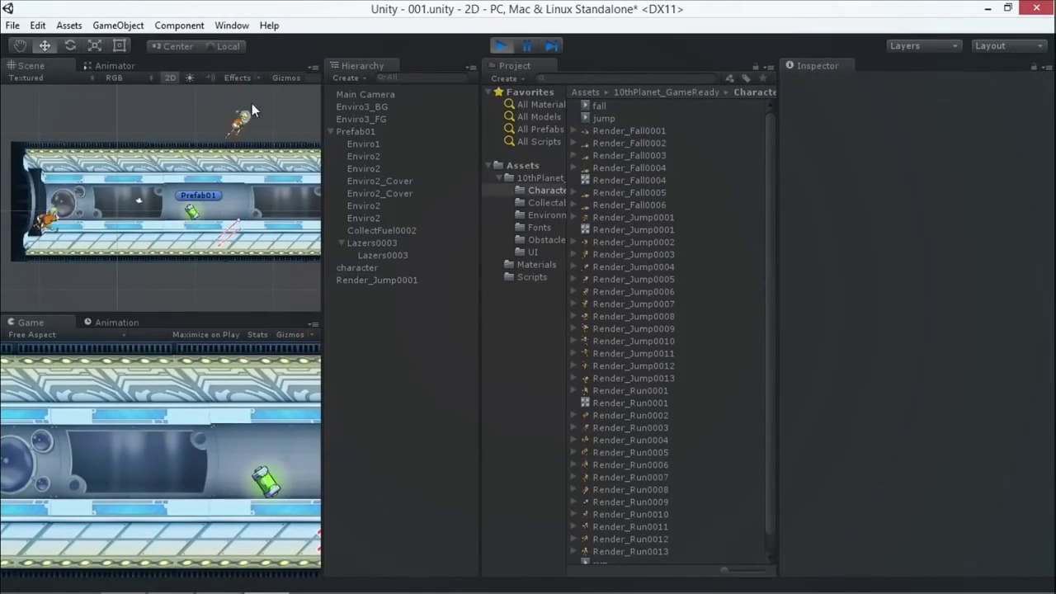
{"action": "left_click", "coordinate": [240, 115]}
{"action": "key", "text": "ctrl+p"}
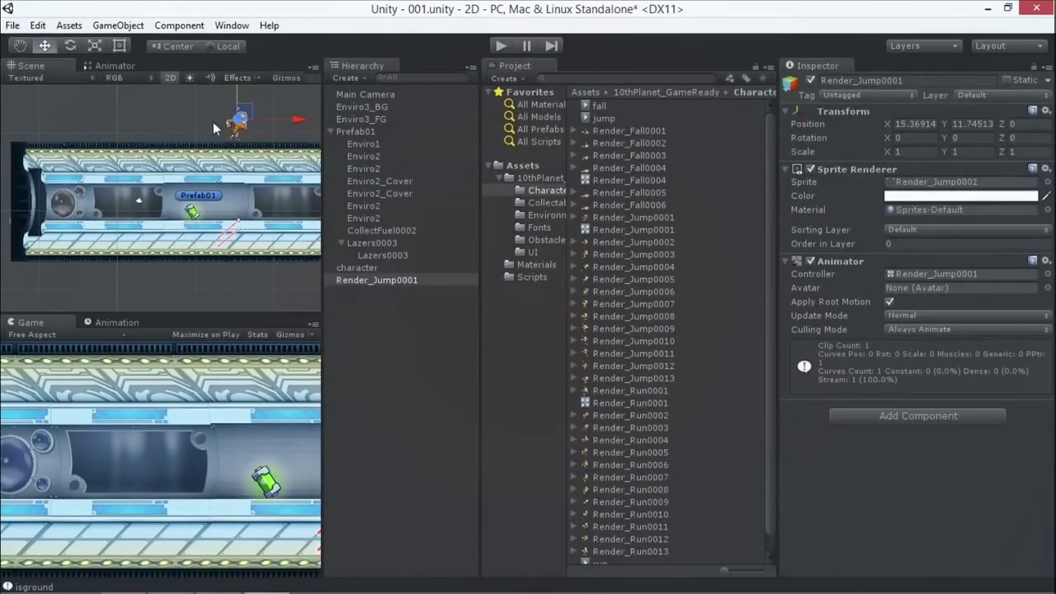
{"action": "key", "text": "f"}
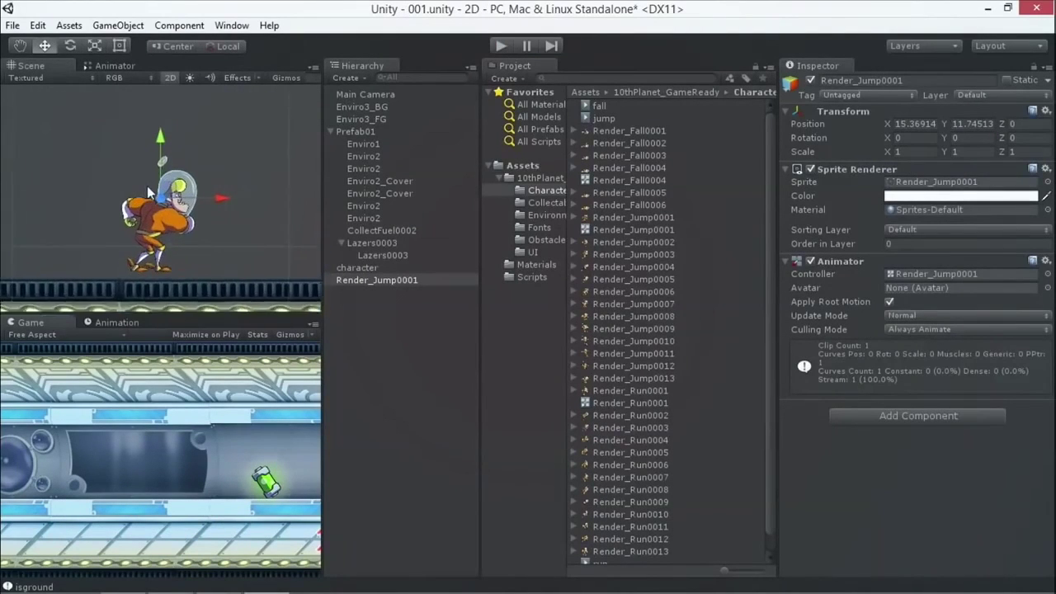
{"action": "left_click", "coordinate": [501, 46]}
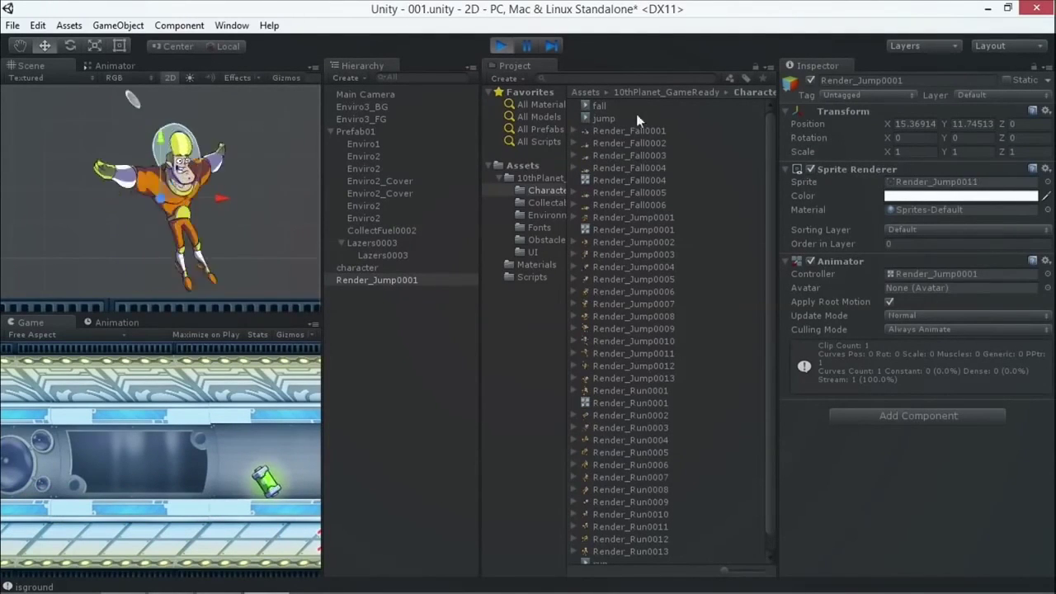
{"action": "left_click", "coordinate": [499, 44]}
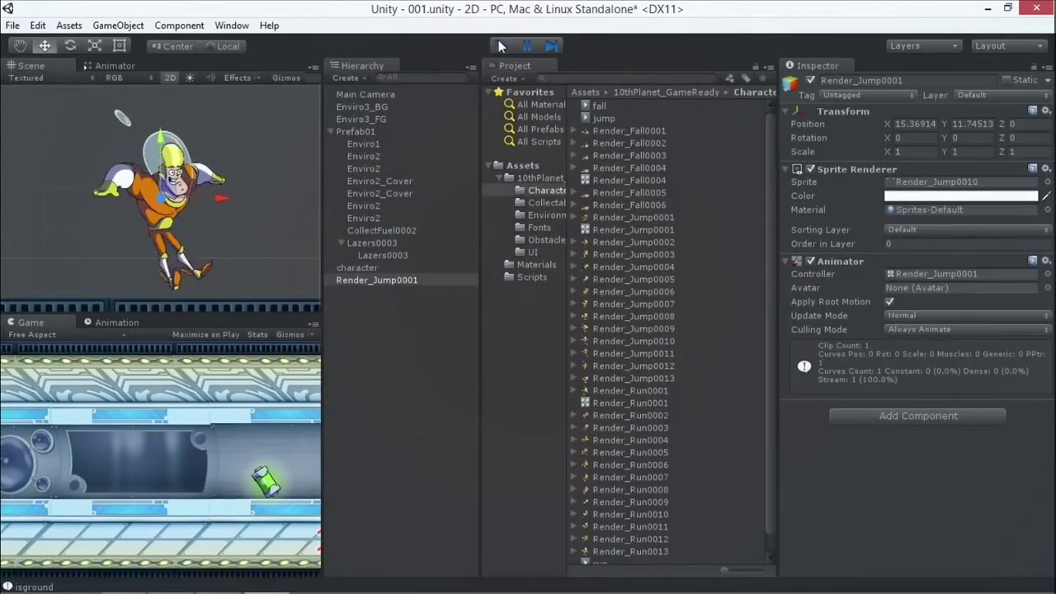
Delete the temporary Render_Jump0001 object from the scene and frame Prefab01 in the Scene view.
{"action": "right_click", "coordinate": [359, 280]}
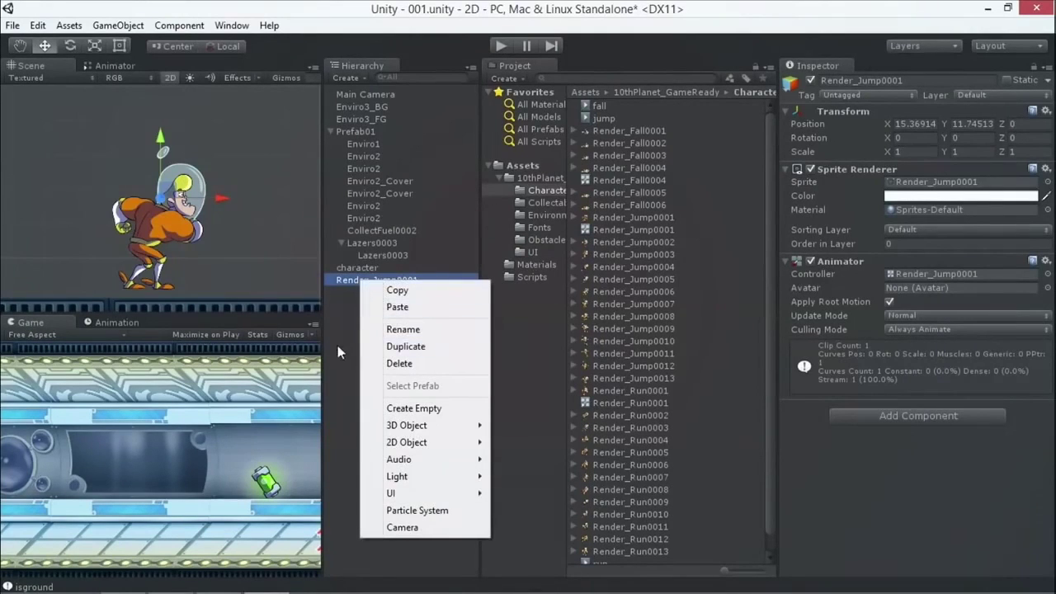
{"action": "left_click", "coordinate": [413, 363]}
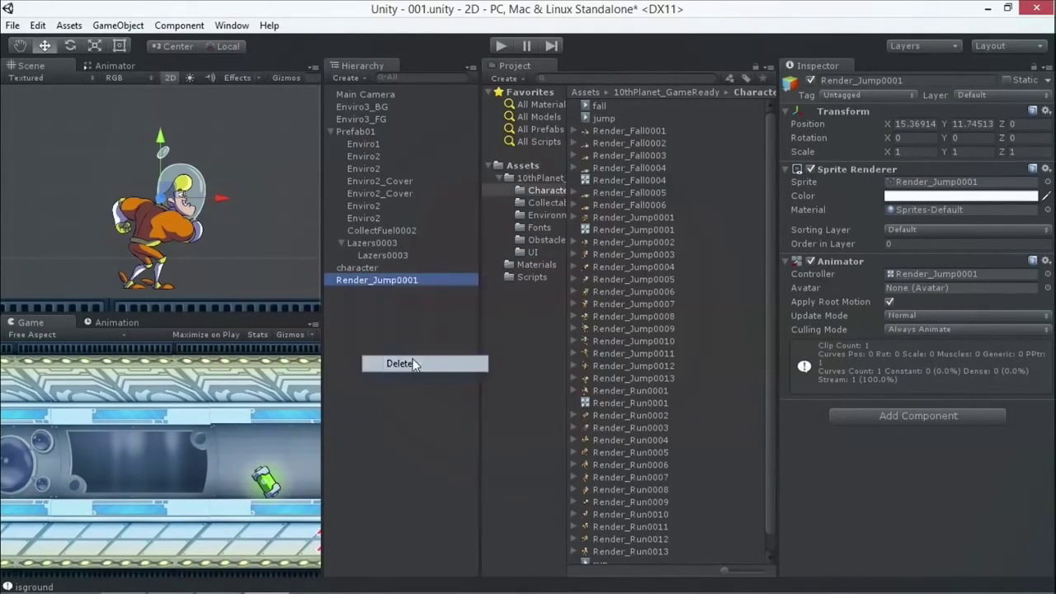
{"action": "double_click", "coordinate": [357, 131]}
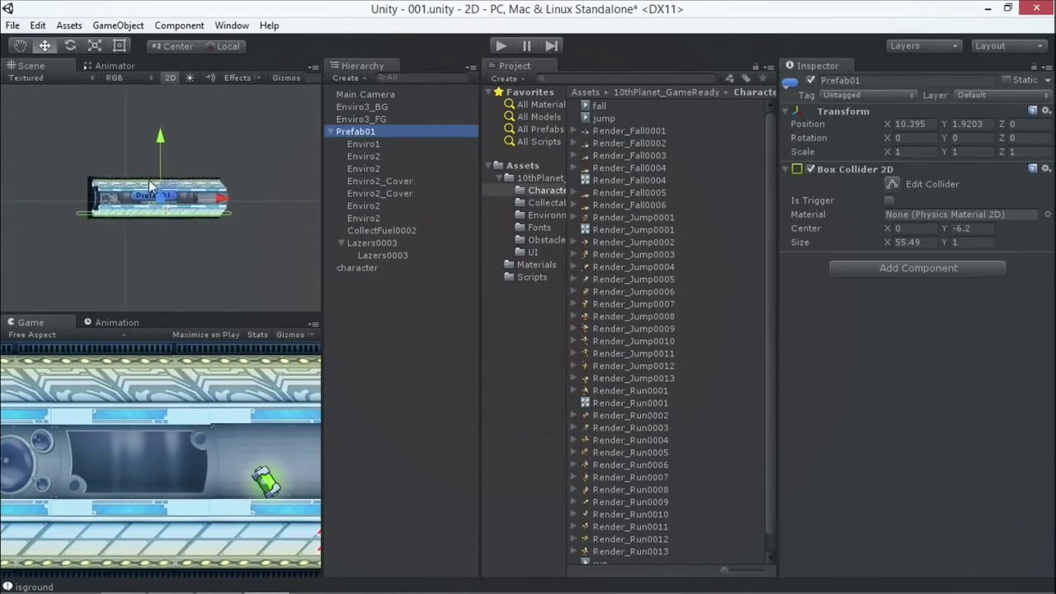
{"action": "scroll", "coordinate": [149, 180], "scroll_direction": "up", "scroll_amount": 3}
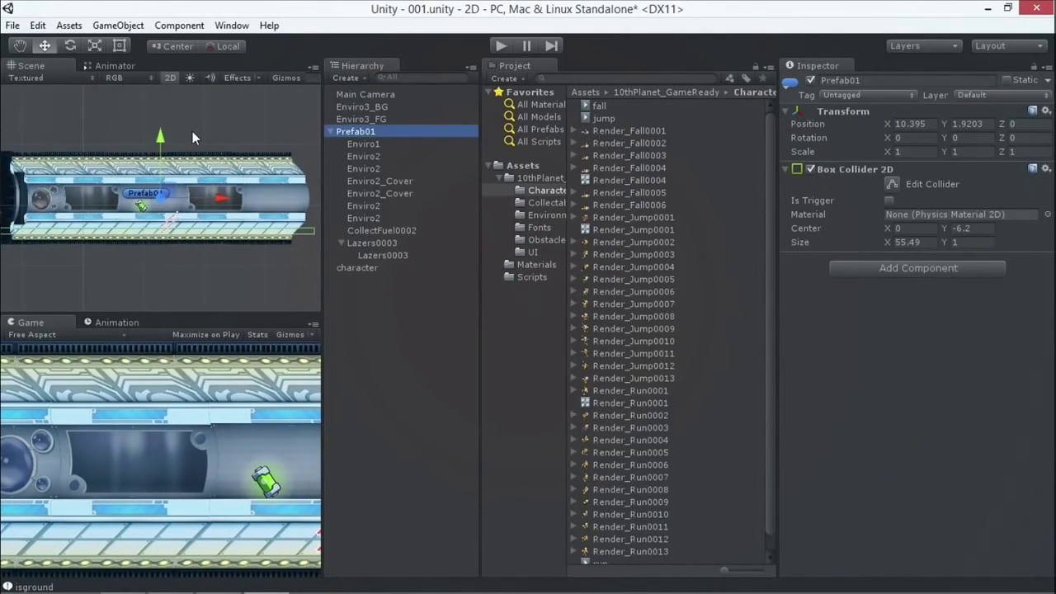
Add the jump animation clip as a new state in the character's Animator.
{"action": "left_click", "coordinate": [611, 105]}
{"action": "left_click", "coordinate": [604, 119]}
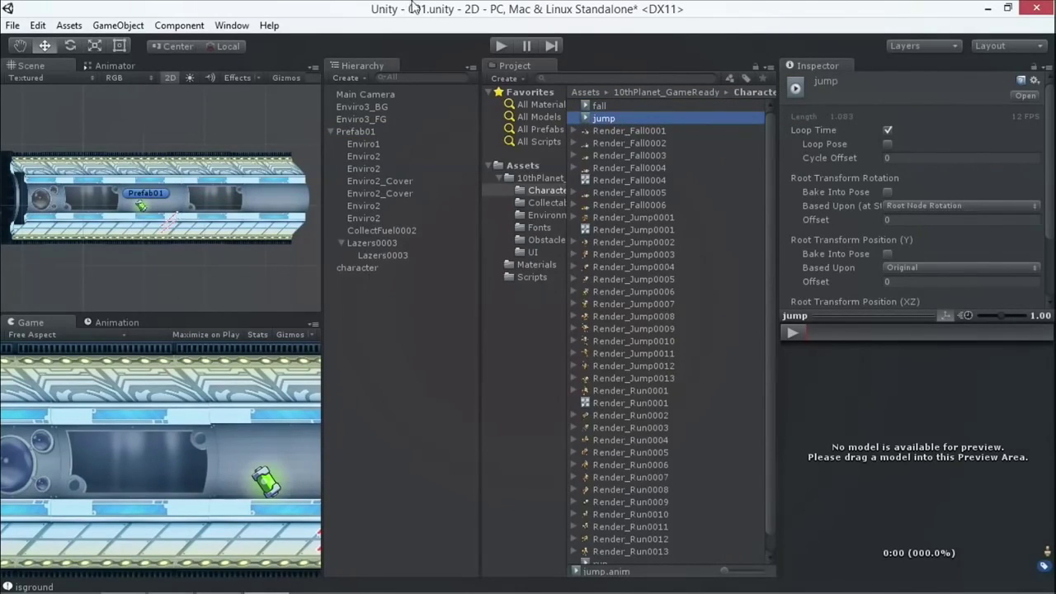
{"action": "double_click", "coordinate": [357, 268]}
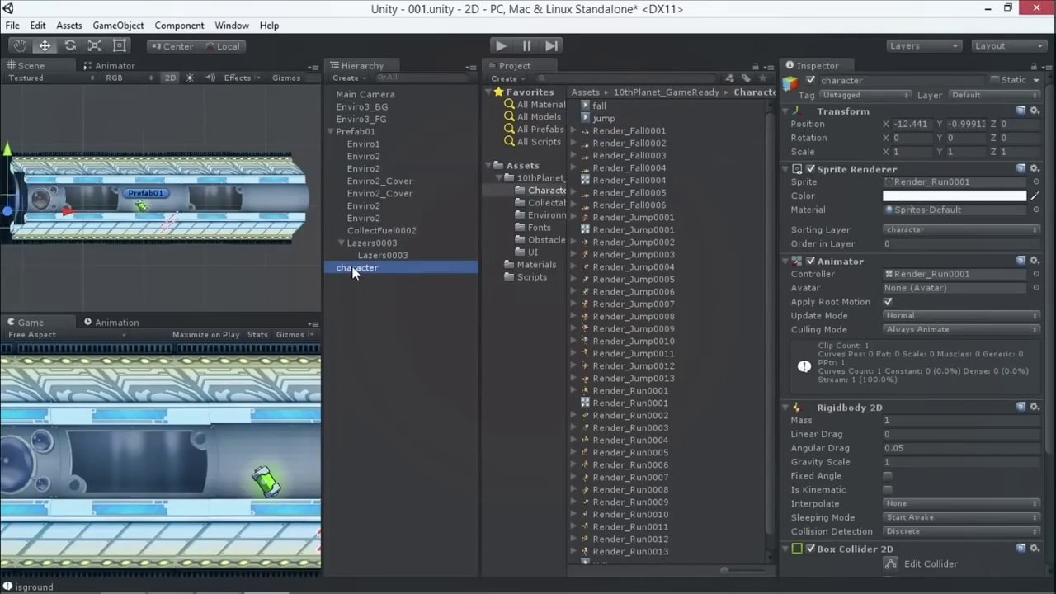
{"action": "left_click", "coordinate": [123, 65]}
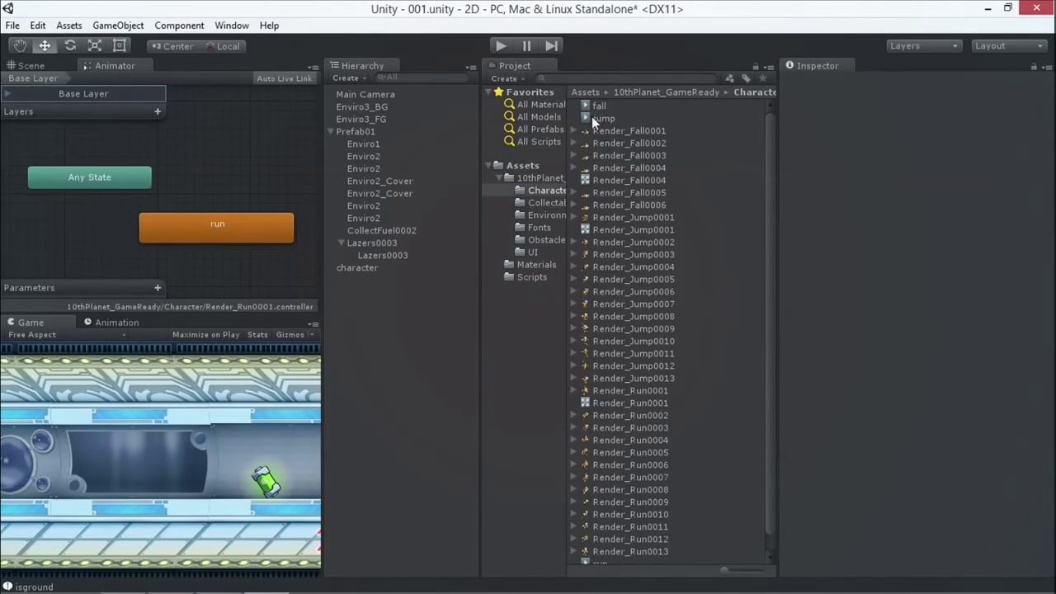
{"action": "left_click_drag", "start_coordinate": [590, 118], "coordinate": [206, 136]}
Rearrange the Any State, run and jump nodes in the Animator graph so they are spaced apart.
{"action": "left_click_drag", "start_coordinate": [138, 184], "coordinate": [91, 184]}
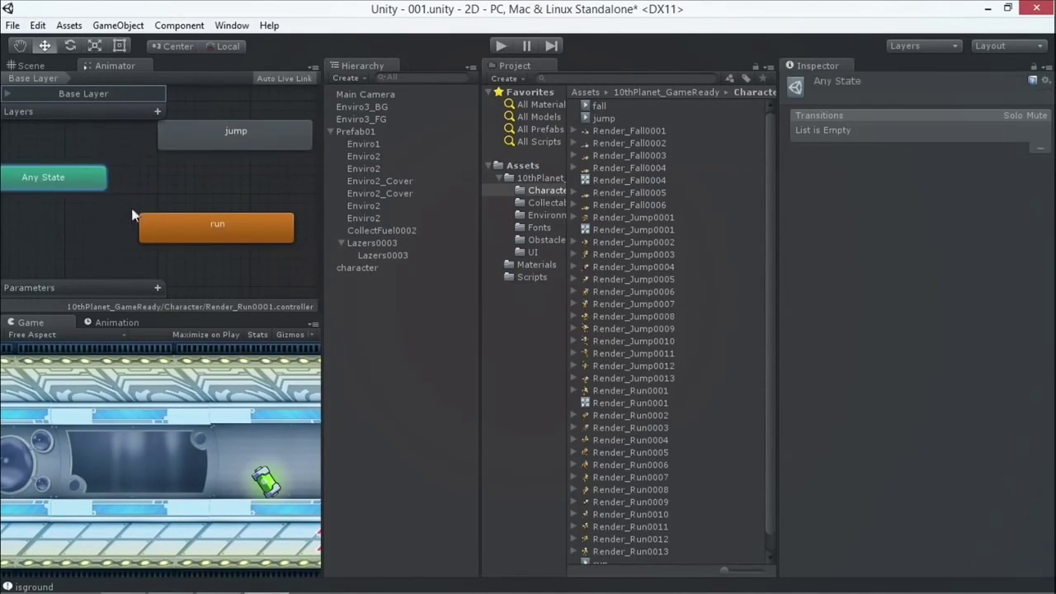
{"action": "left_click_drag", "start_coordinate": [197, 229], "coordinate": [150, 238]}
{"action": "left_click_drag", "start_coordinate": [235, 150], "coordinate": [237, 160]}
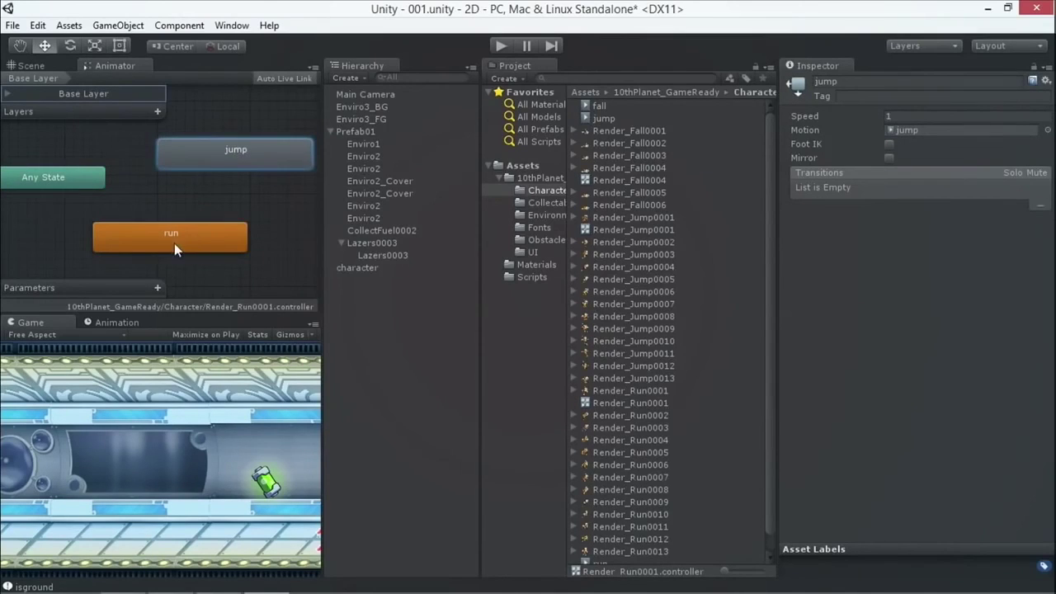
Create a transition from the run state to the jump state and another from jump back to run.
{"action": "left_click", "coordinate": [194, 238]}
{"action": "left_click", "coordinate": [230, 154]}
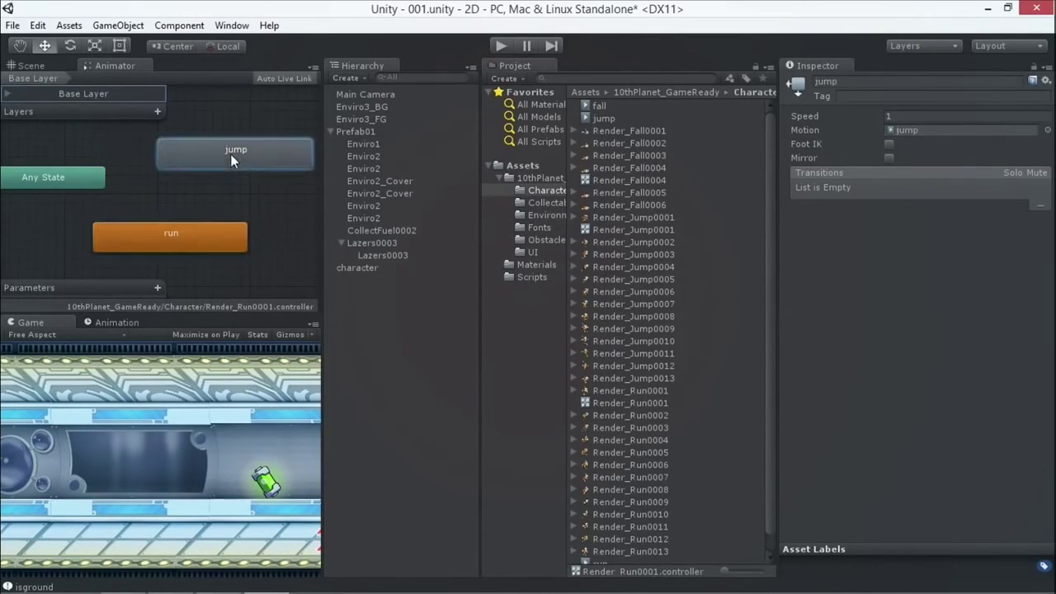
{"action": "left_click", "coordinate": [204, 231]}
{"action": "right_click", "coordinate": [203, 232]}
{"action": "left_click", "coordinate": [220, 242]}
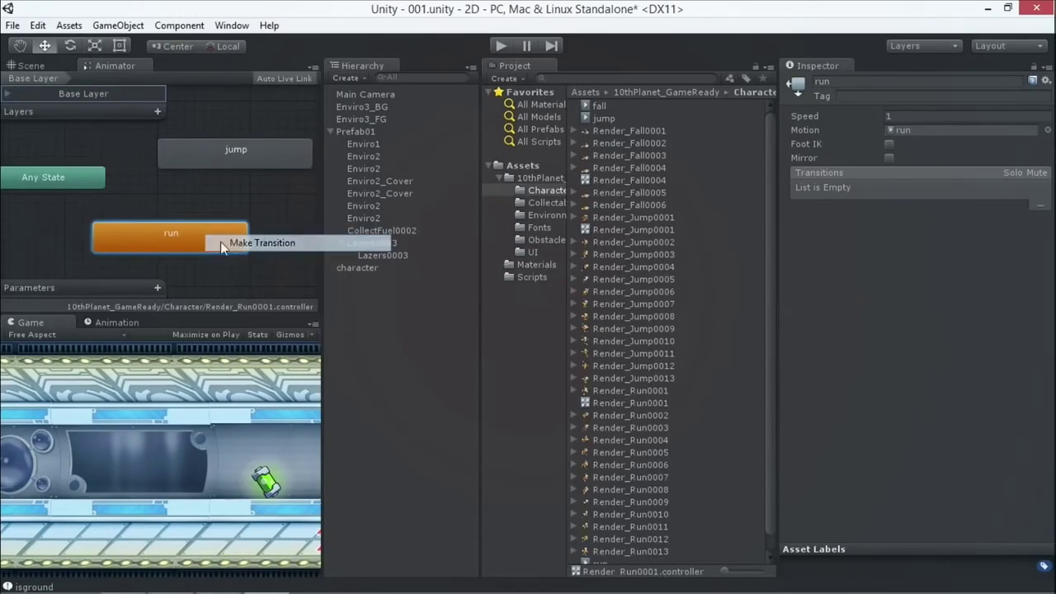
{"action": "left_click", "coordinate": [230, 159]}
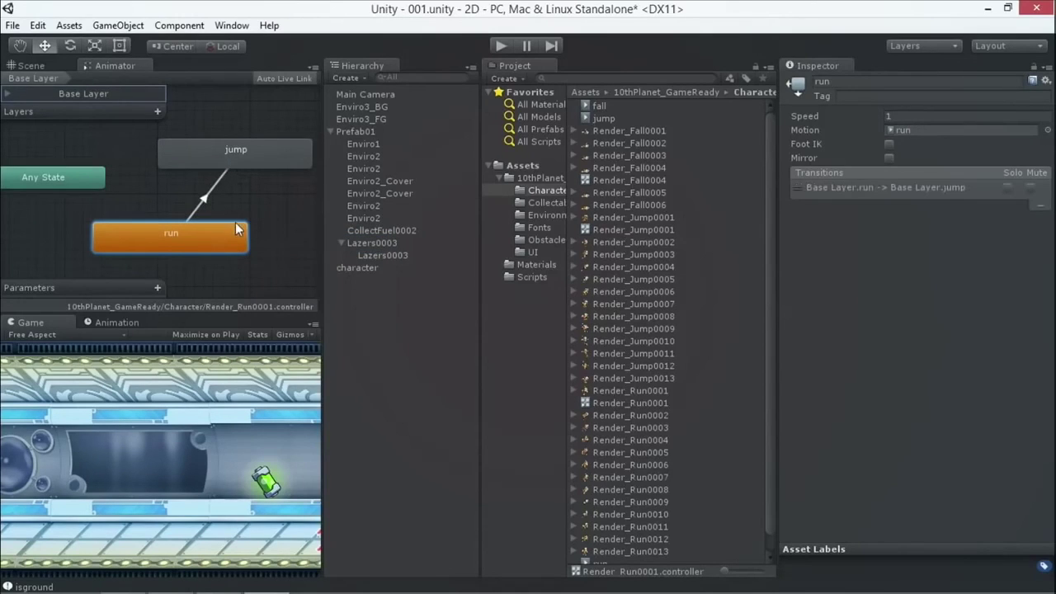
{"action": "right_click", "coordinate": [203, 153]}
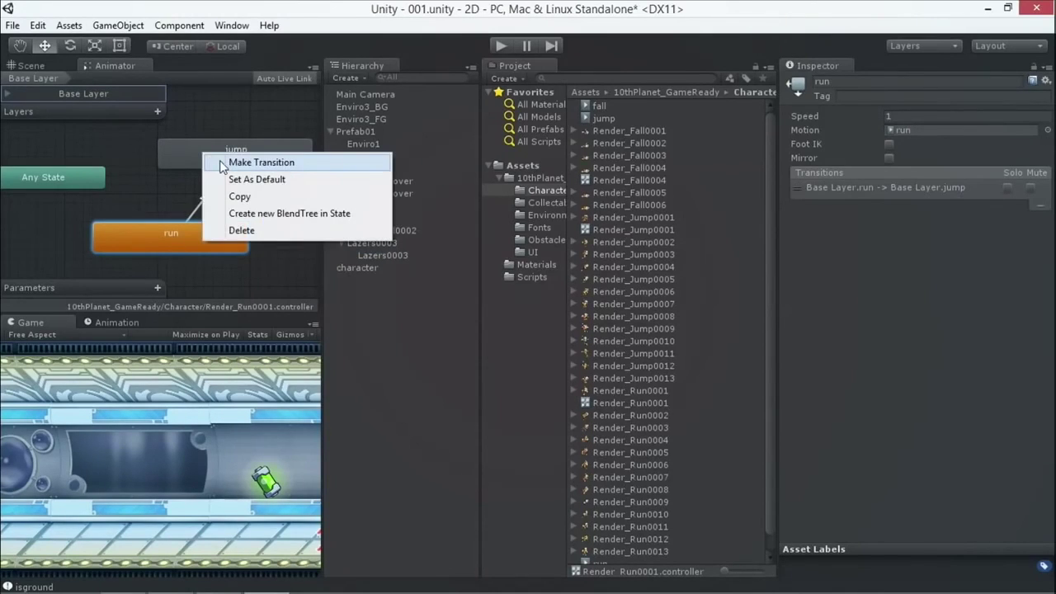
{"action": "left_click", "coordinate": [222, 163]}
{"action": "left_click", "coordinate": [153, 232]}
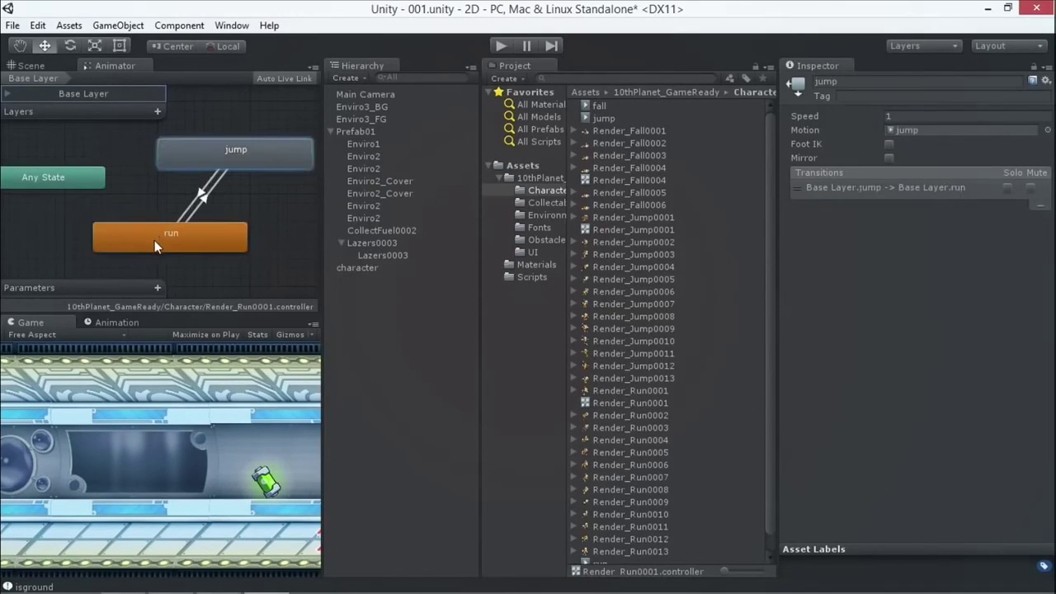